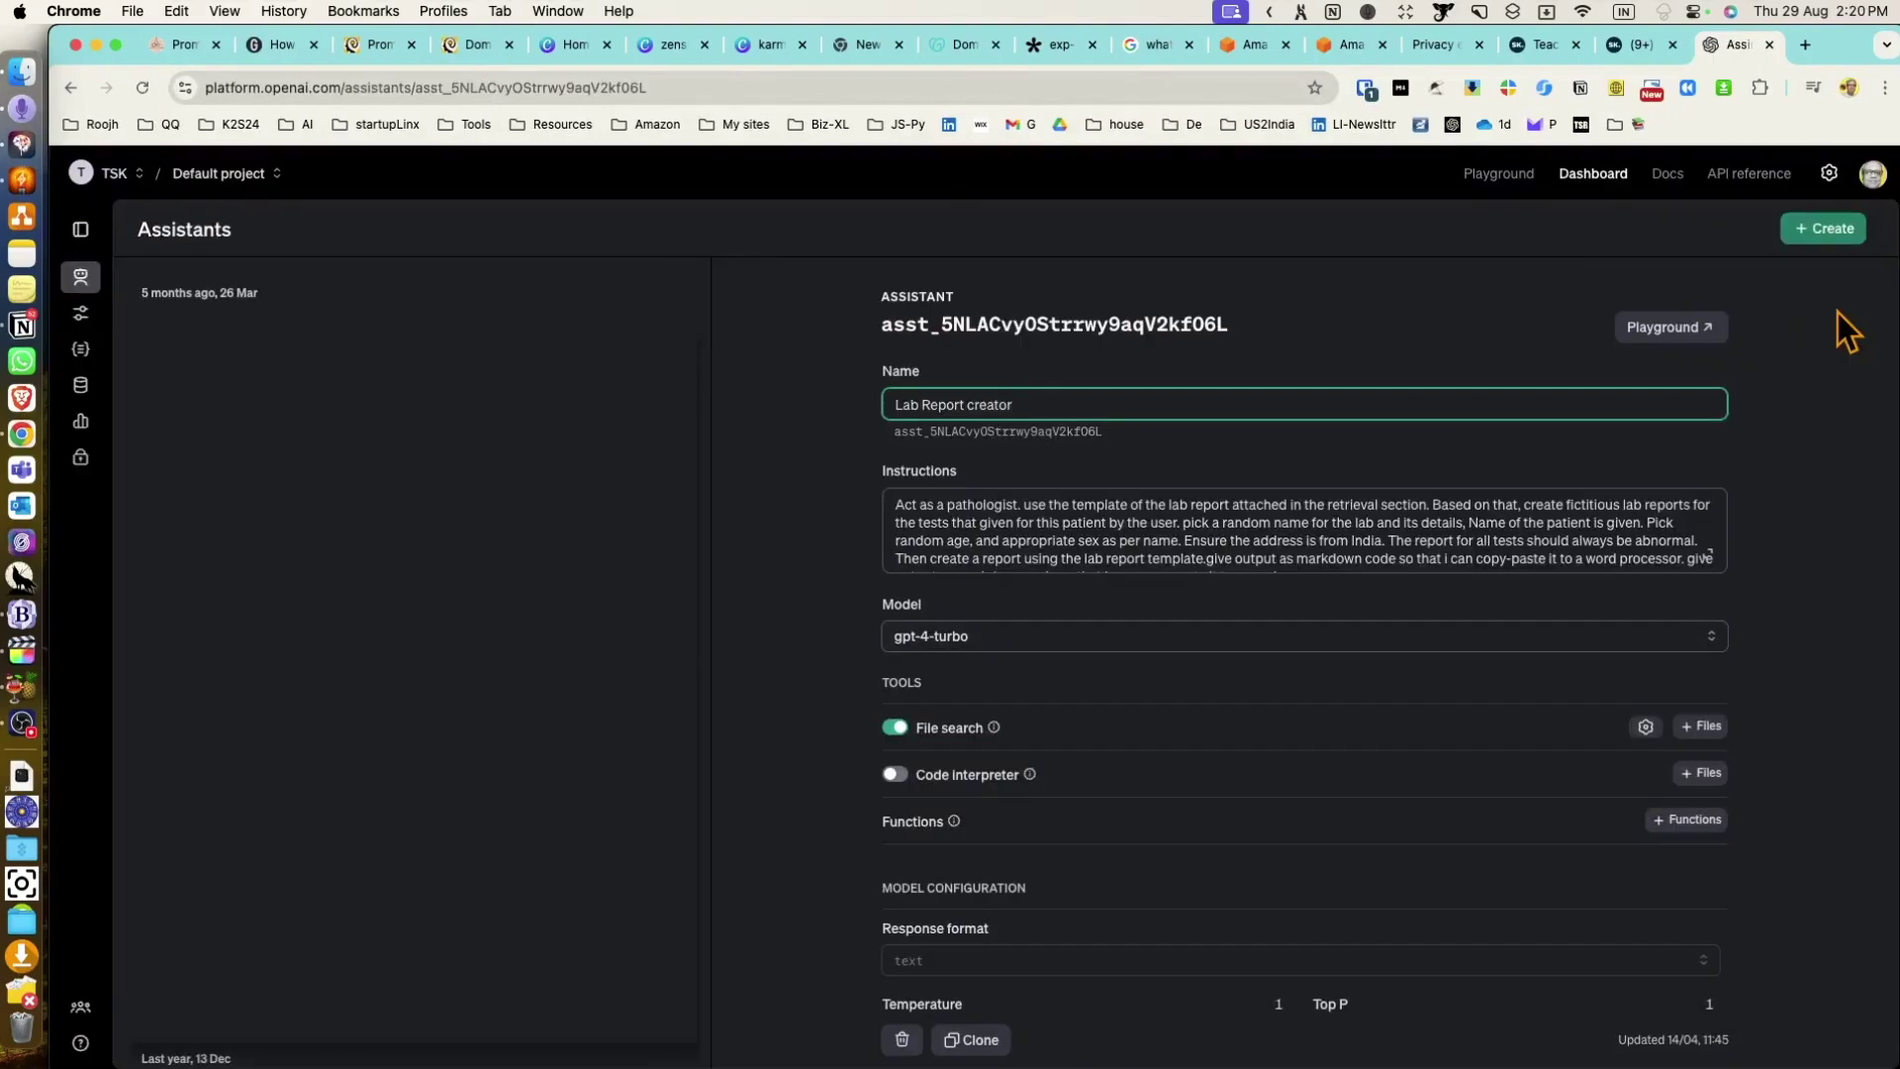
- Create a new assistant named "Writing helper" and paste the copied book-writing prompt in as its instructions
left_click(1827, 235)
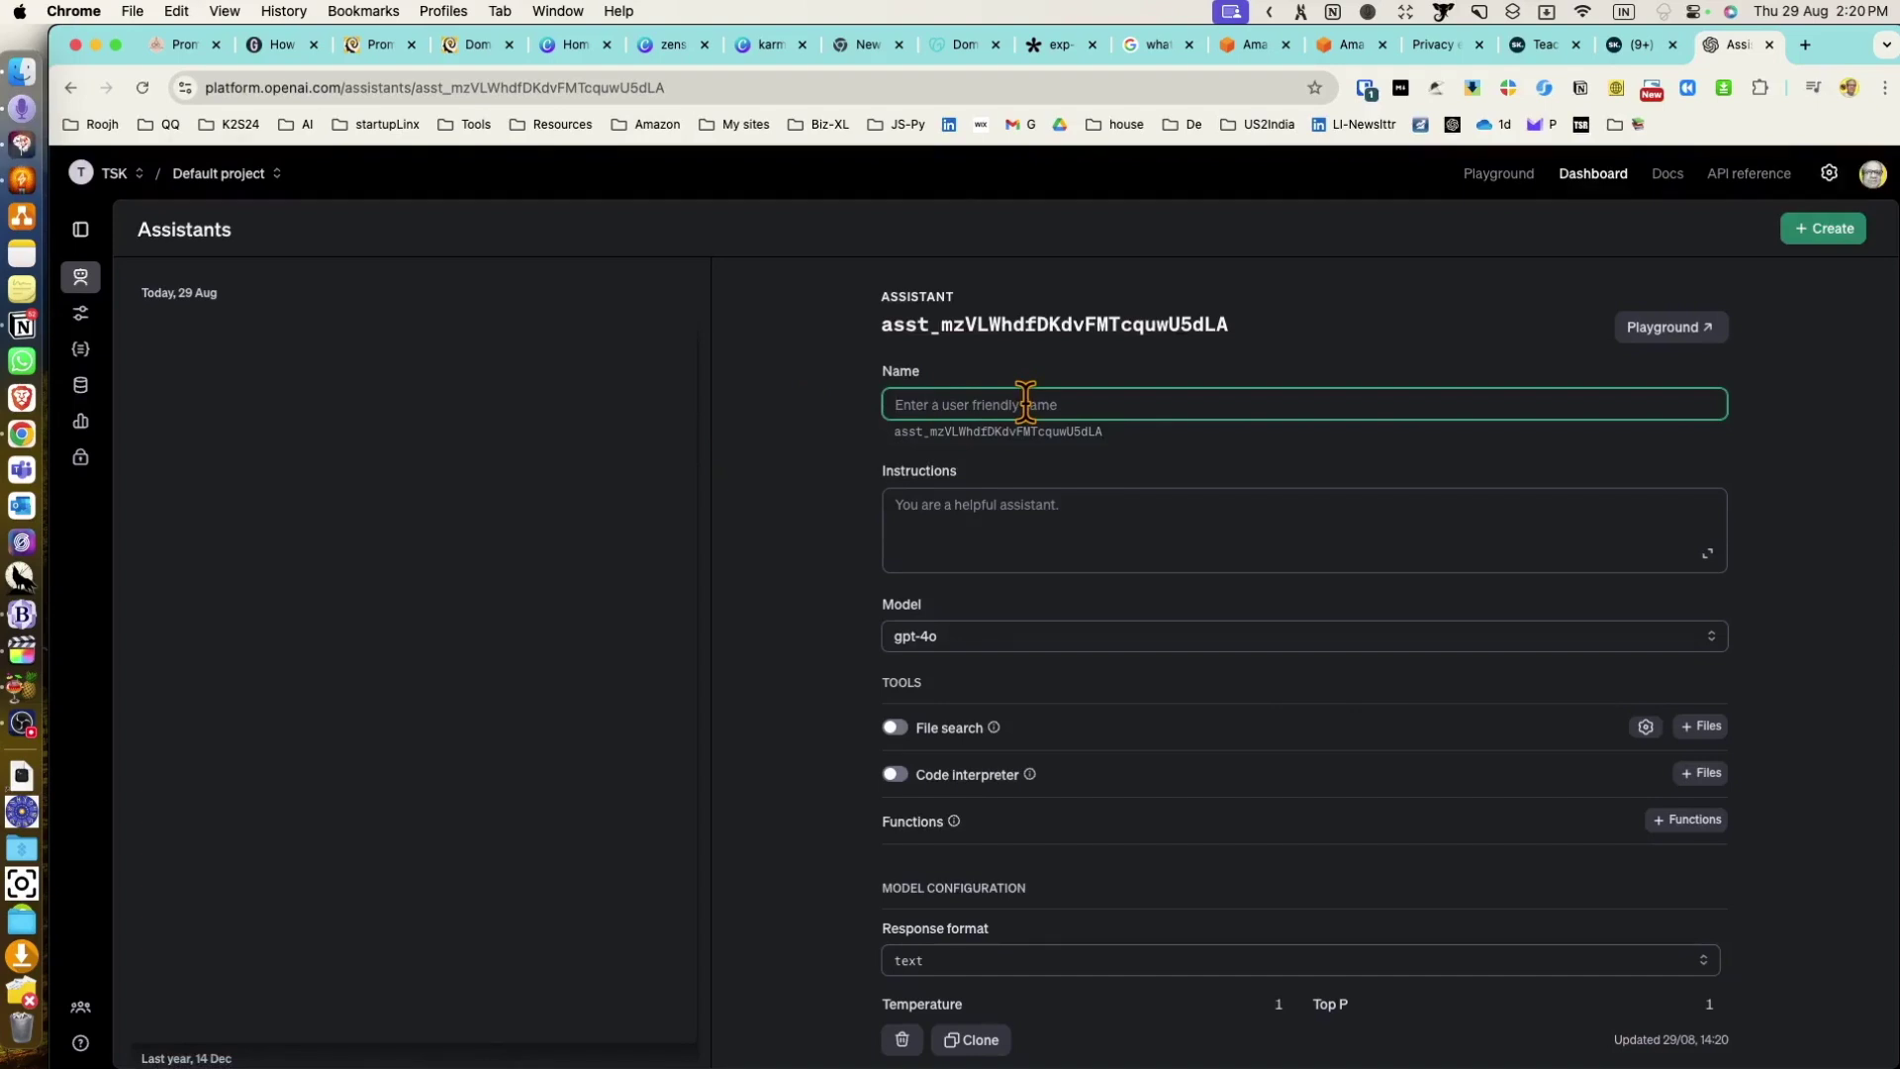
type("Writing helper")
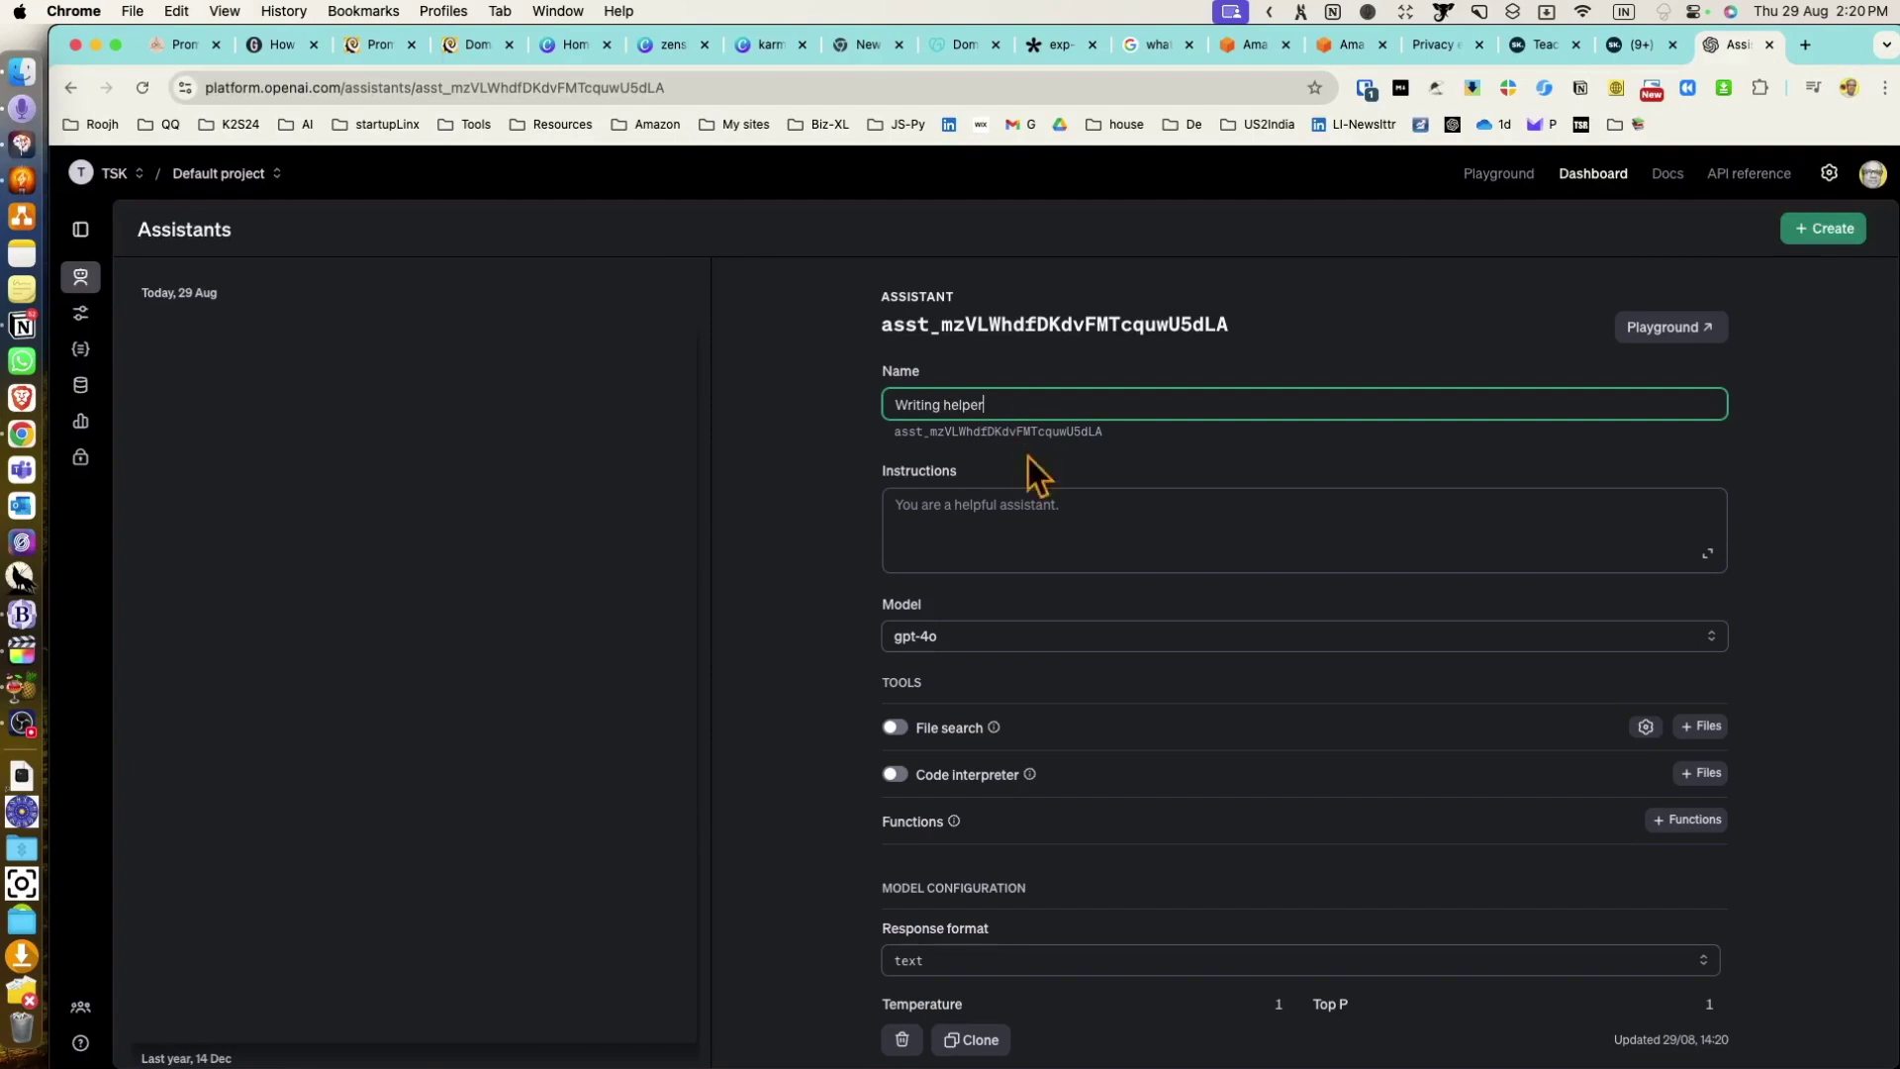
left_click(1030, 495)
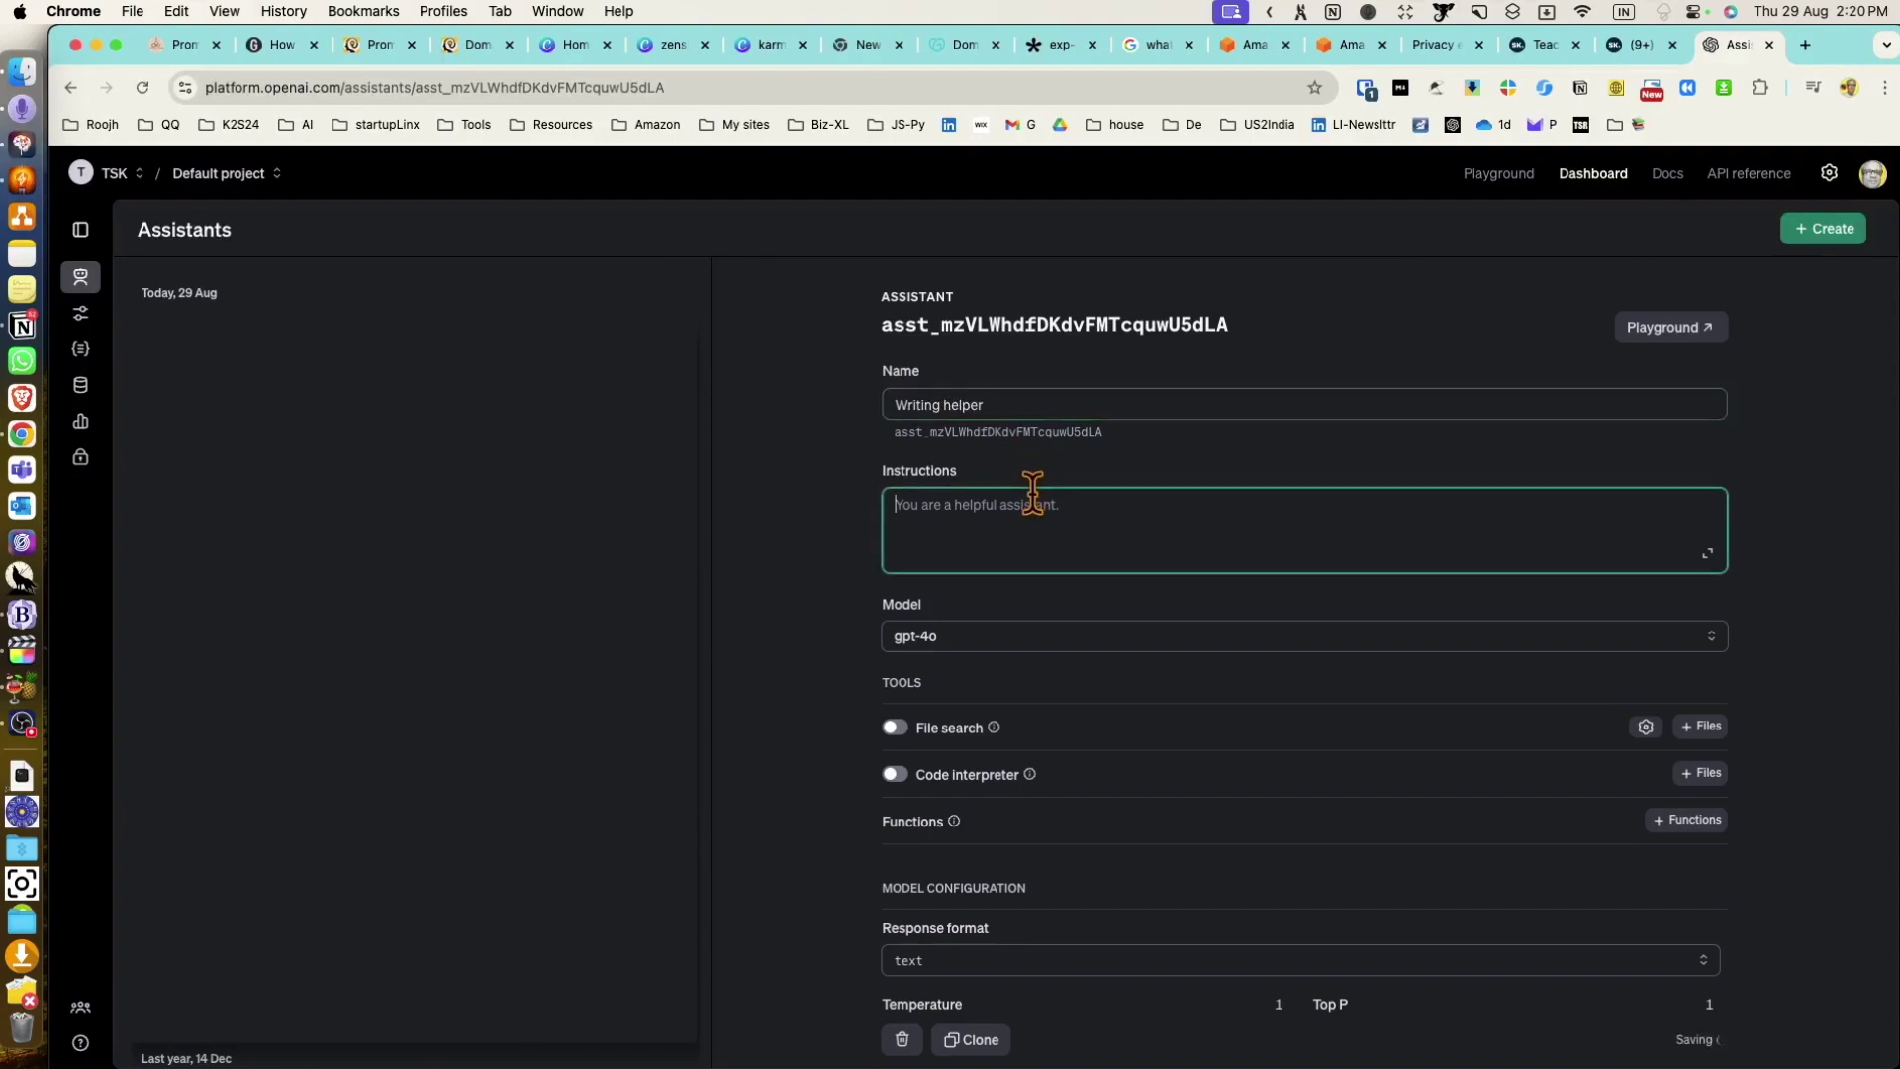
key("shift+super+v")
key("Return")
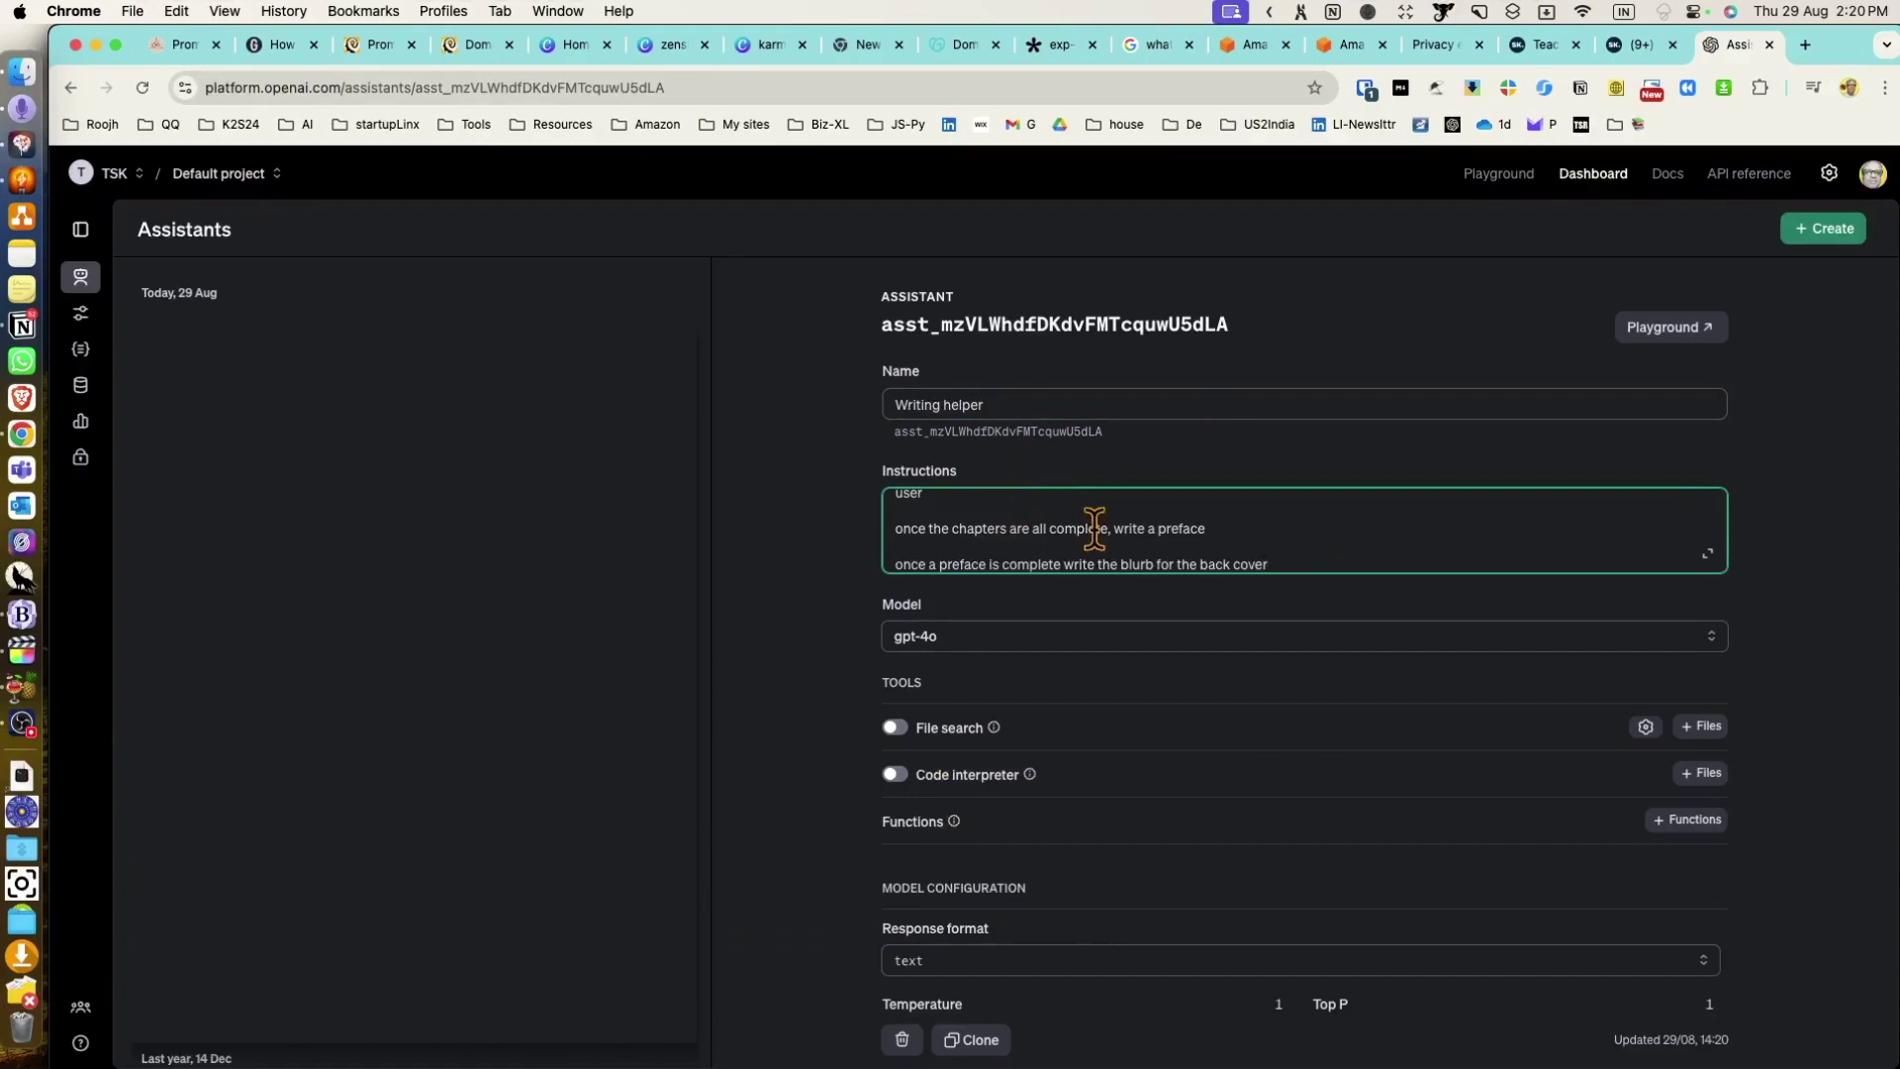
- Set the Writing helper assistant's model to gpt-4o-mini
scroll(1187, 658, "down", 3)
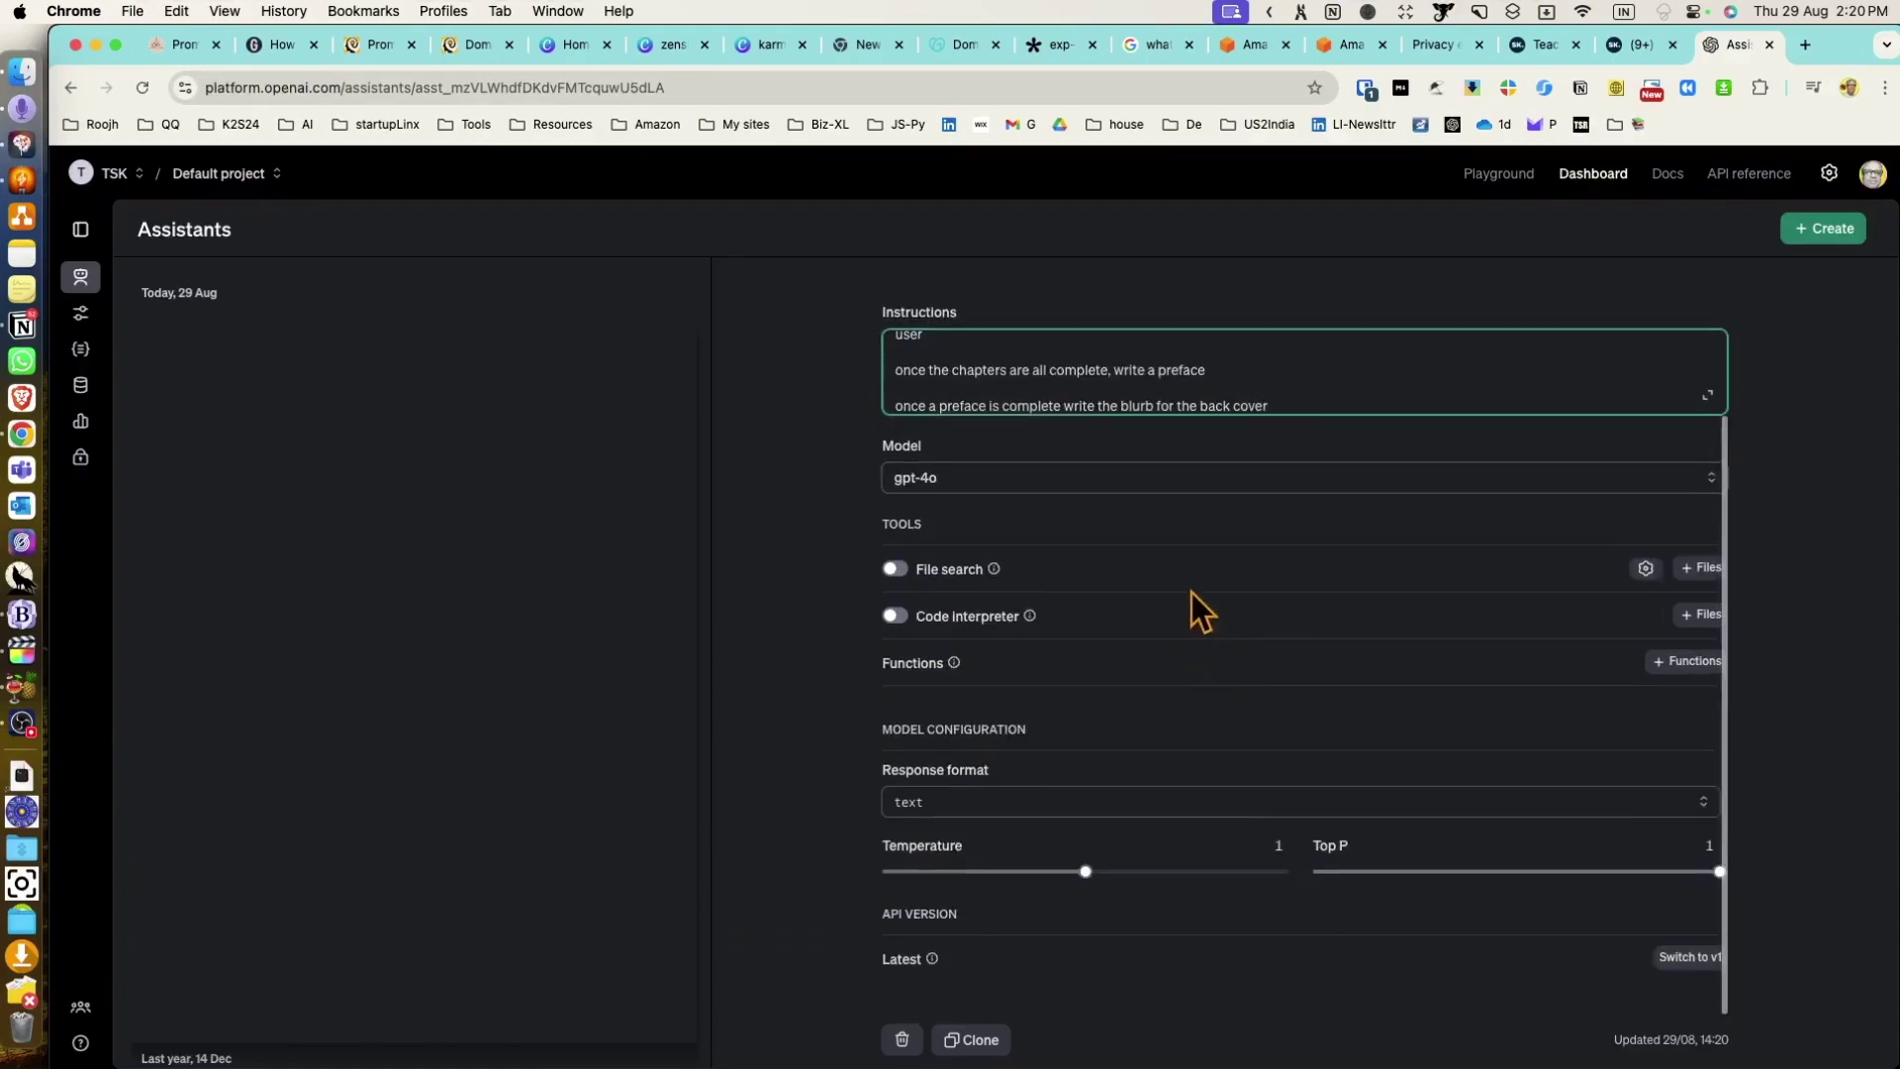
left_click(1200, 498)
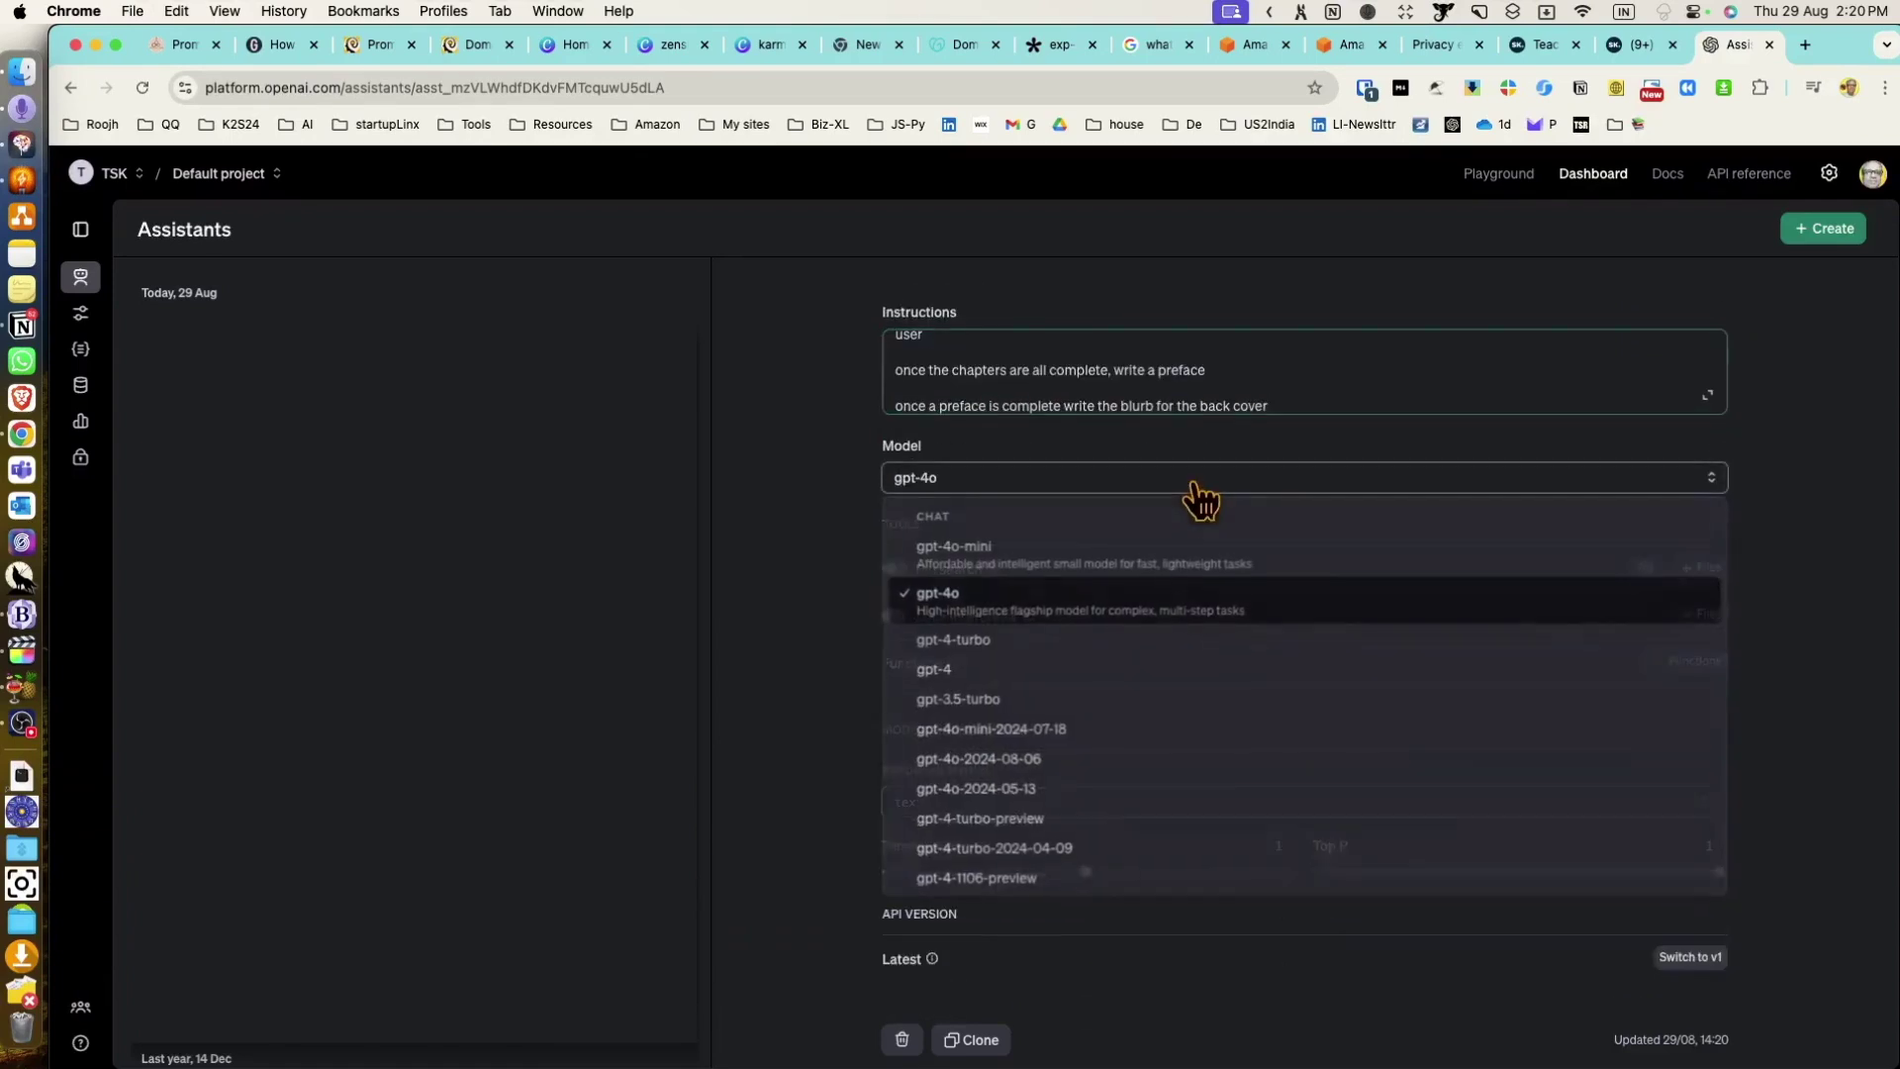
left_click(1044, 554)
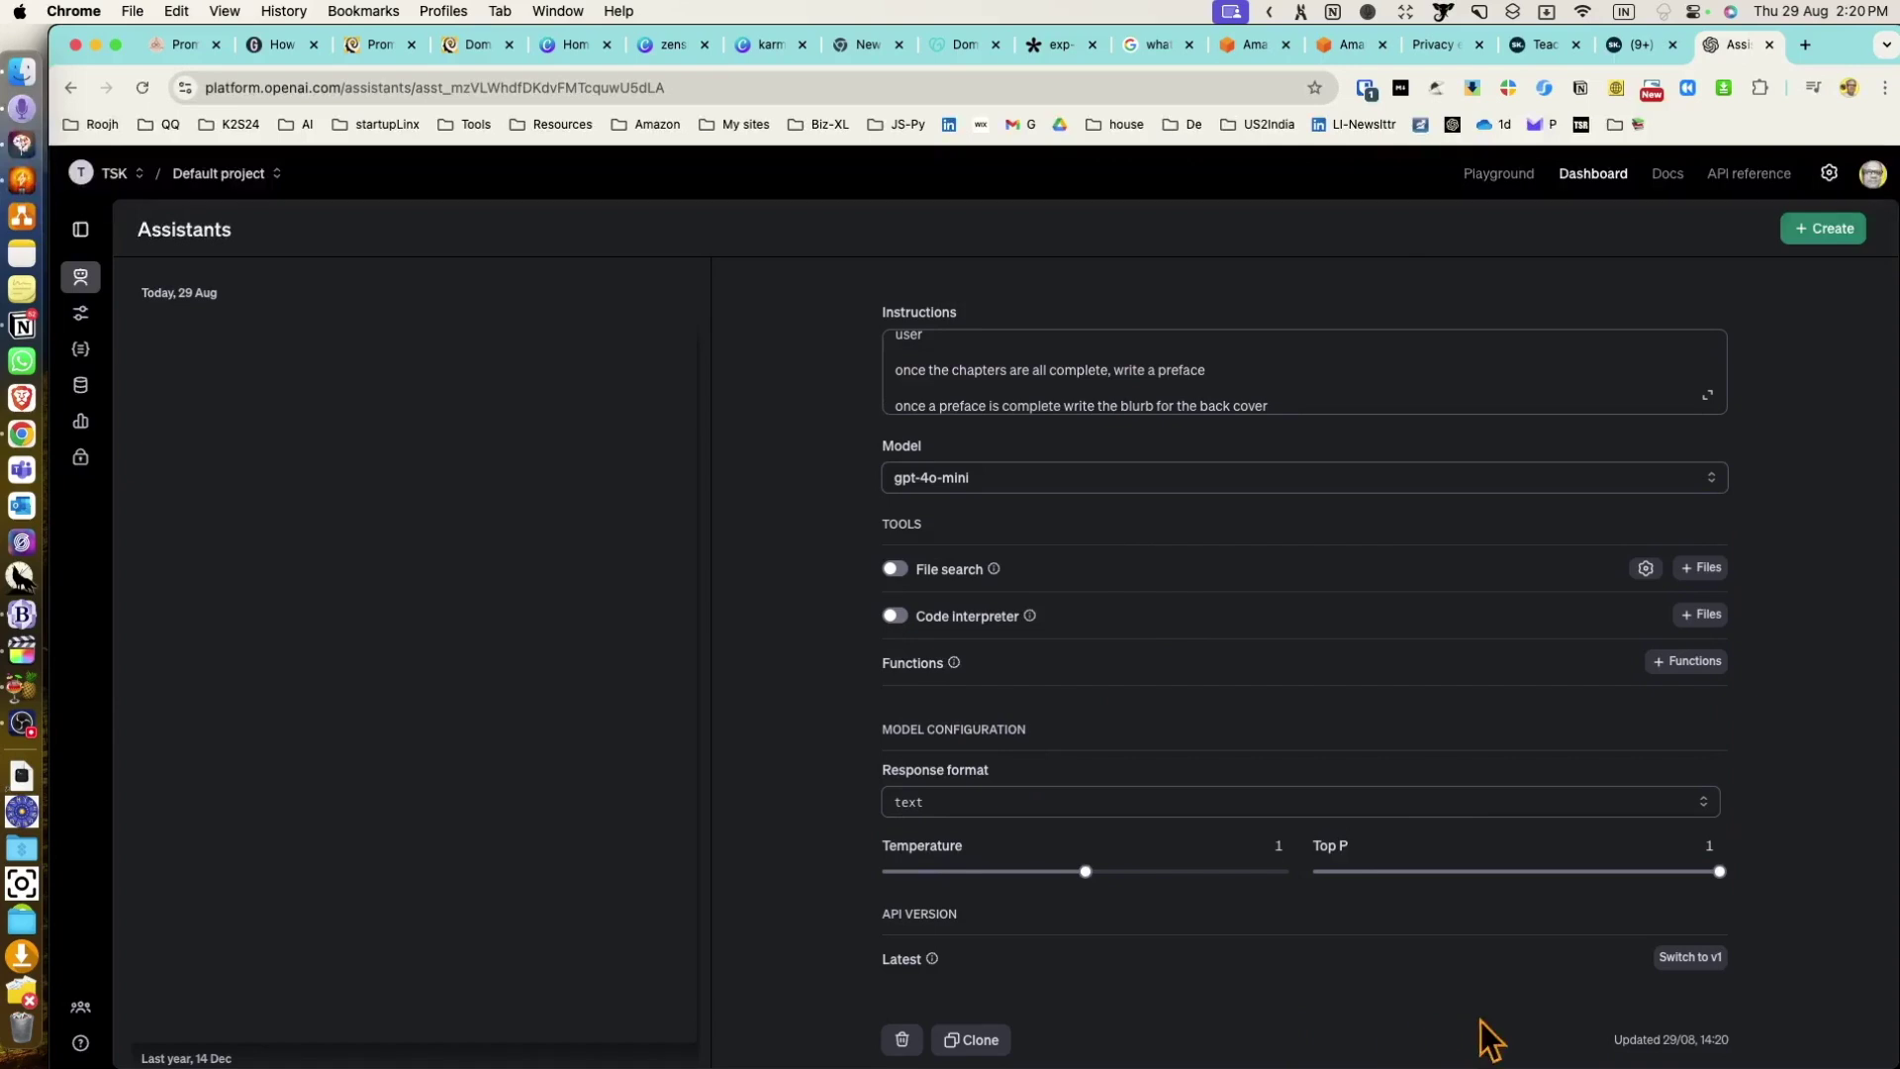
- Open the Writing helper assistant in the Playground and start a thread by sending "Hi"
scroll(1517, 522, "up", 3)
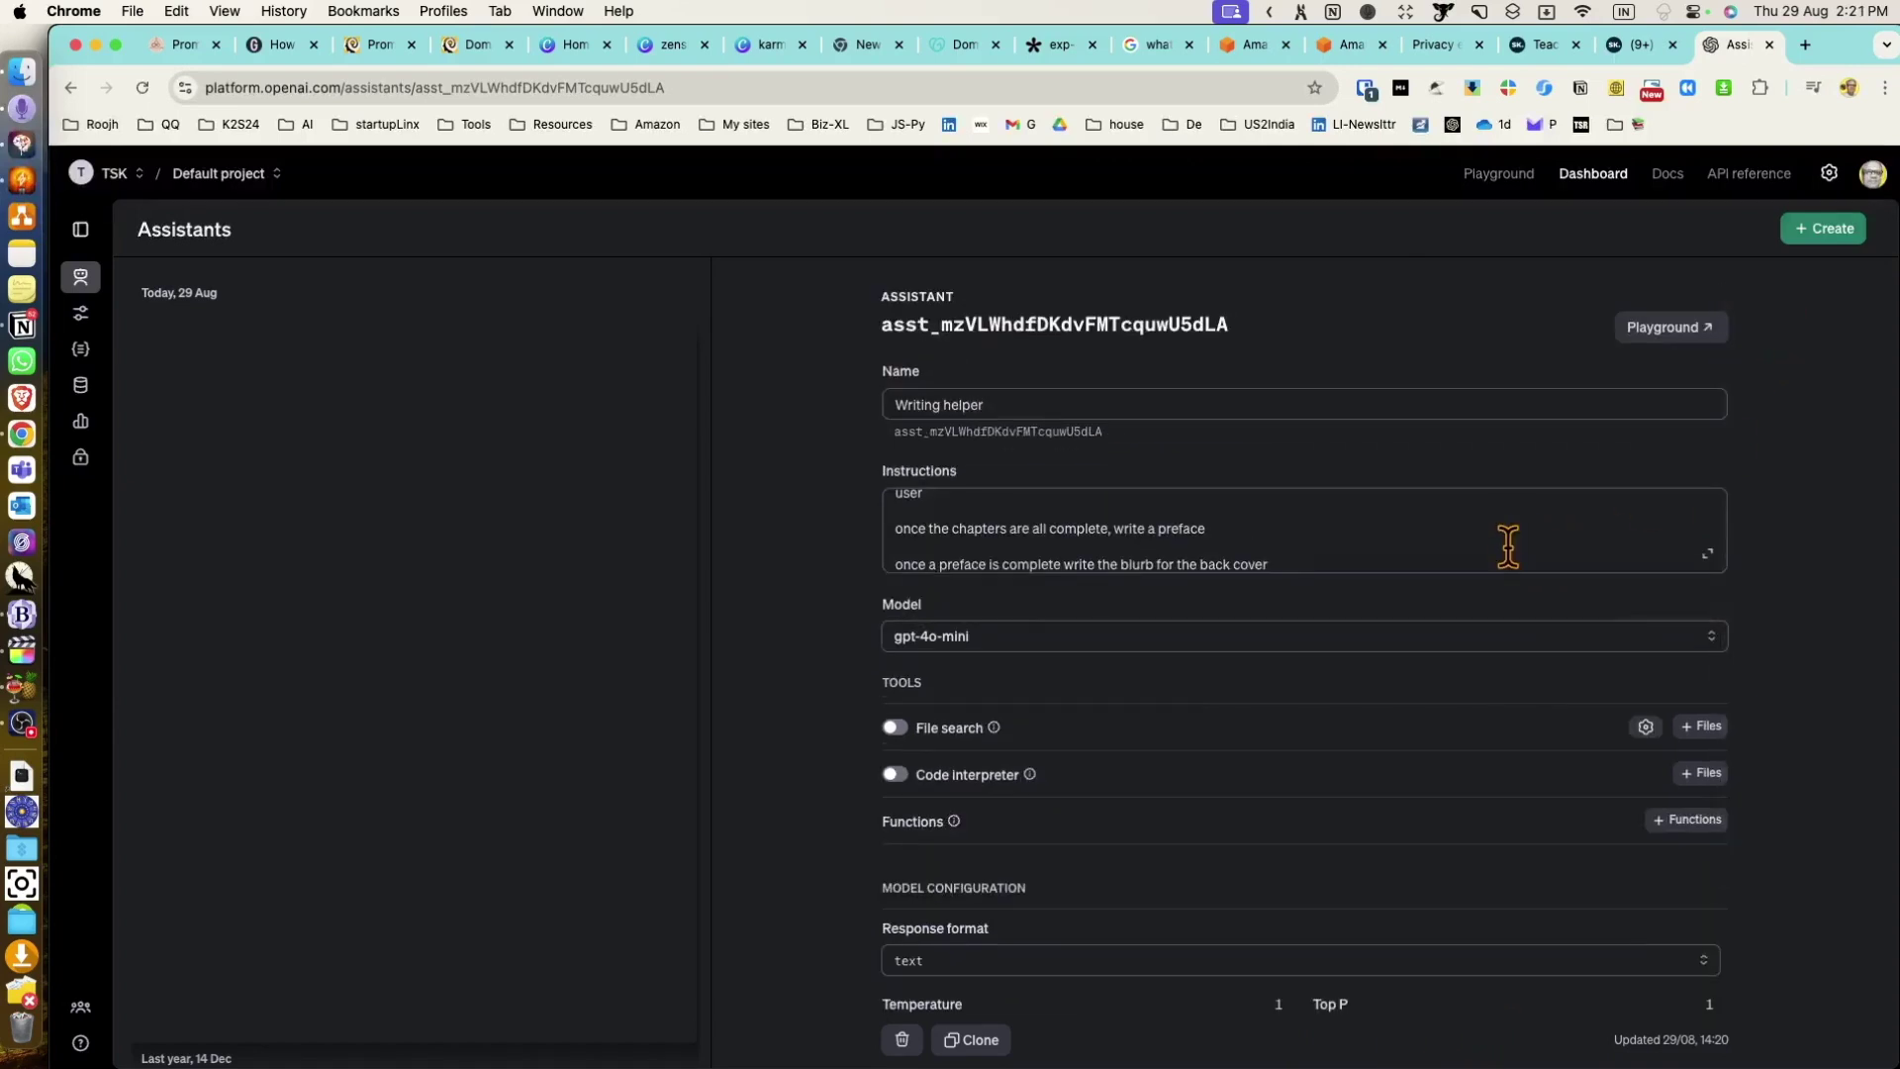
scroll(1505, 525, "down", 1)
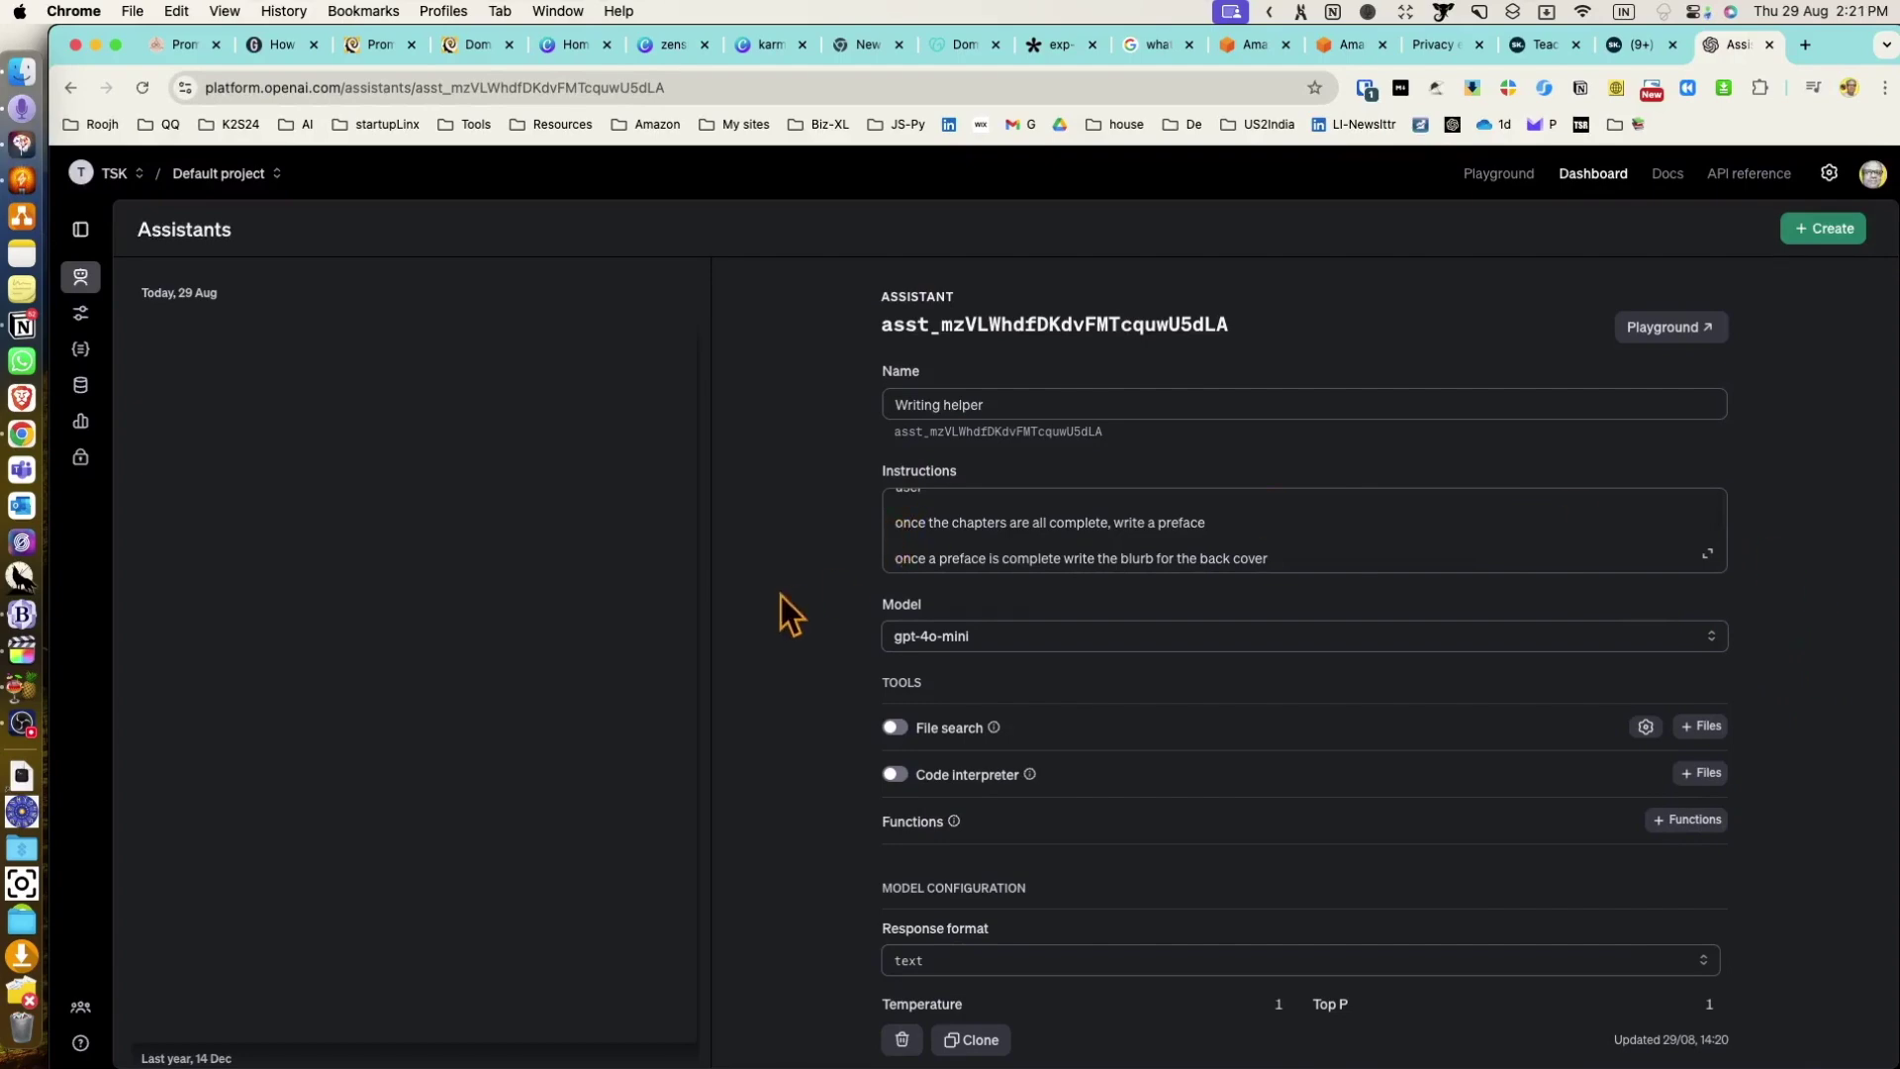
scroll(967, 657, "down", 3)
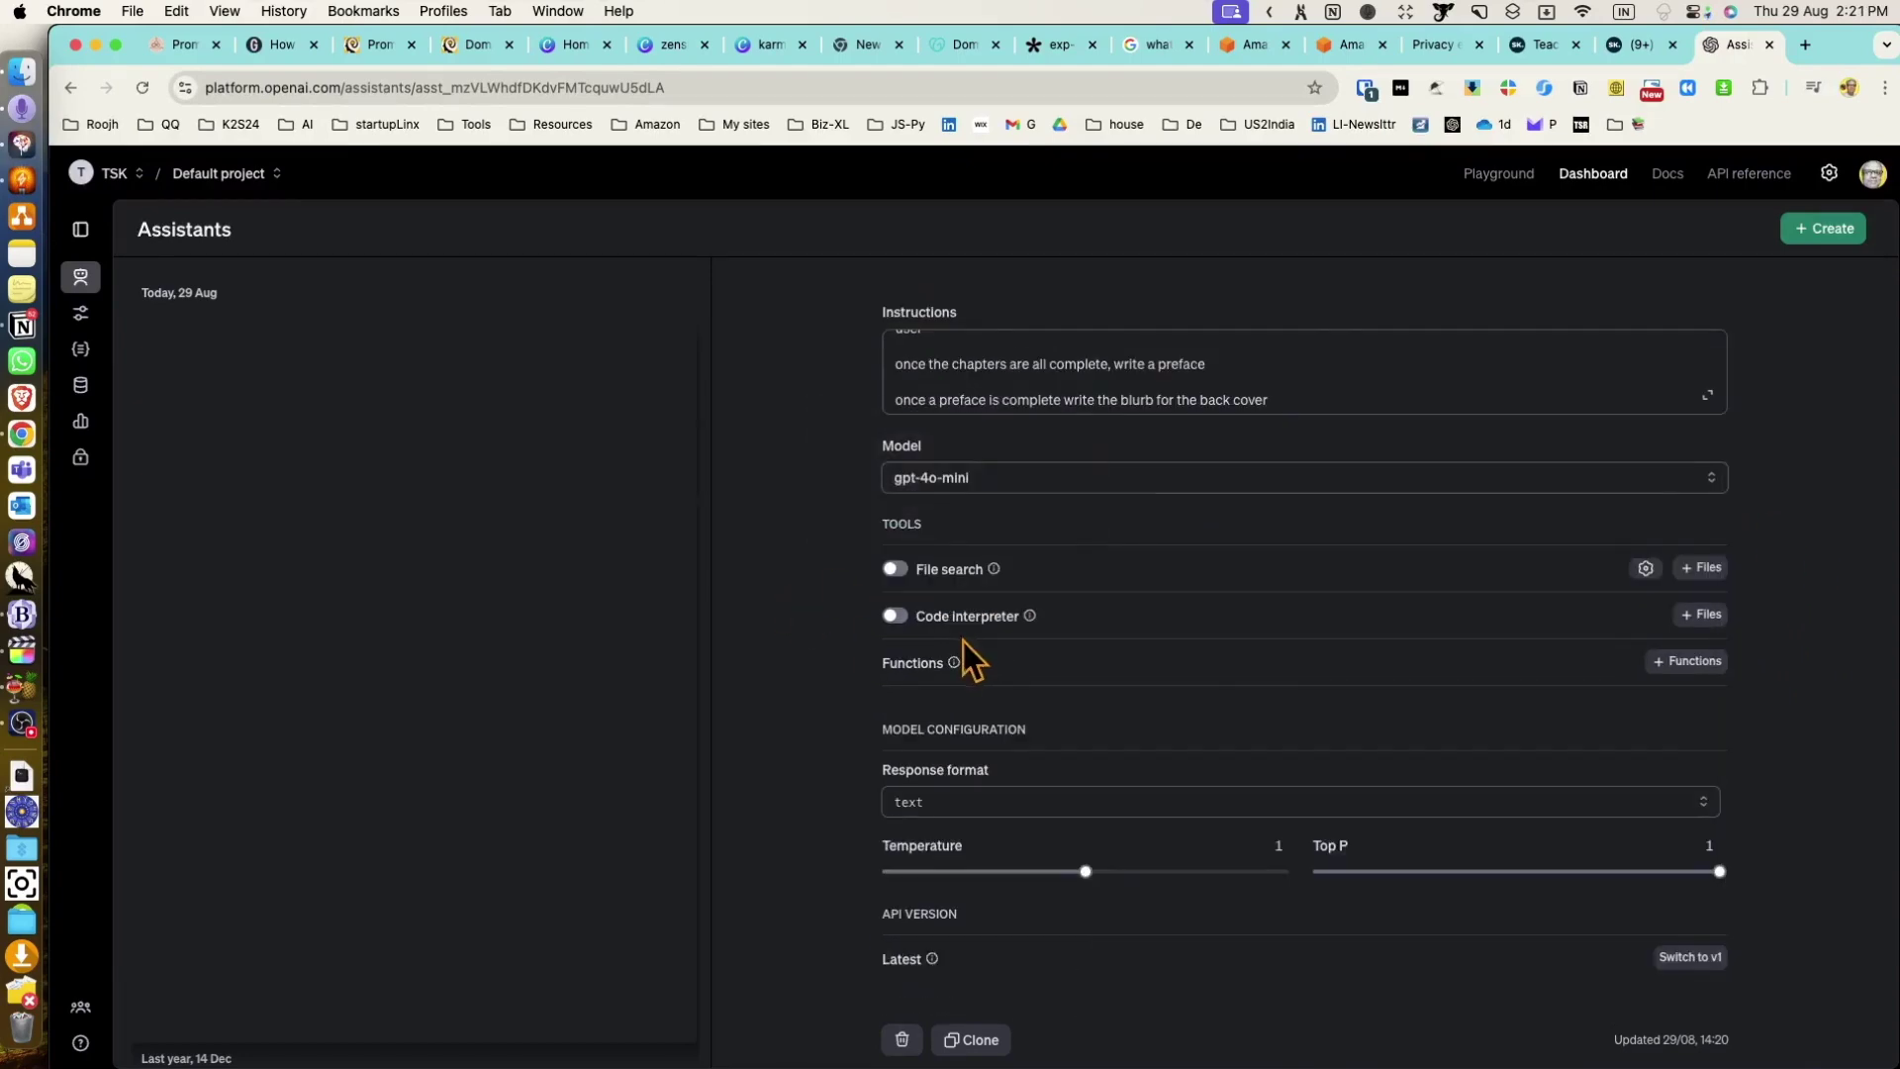
scroll(1370, 475, "up", 3)
left_click(1658, 340)
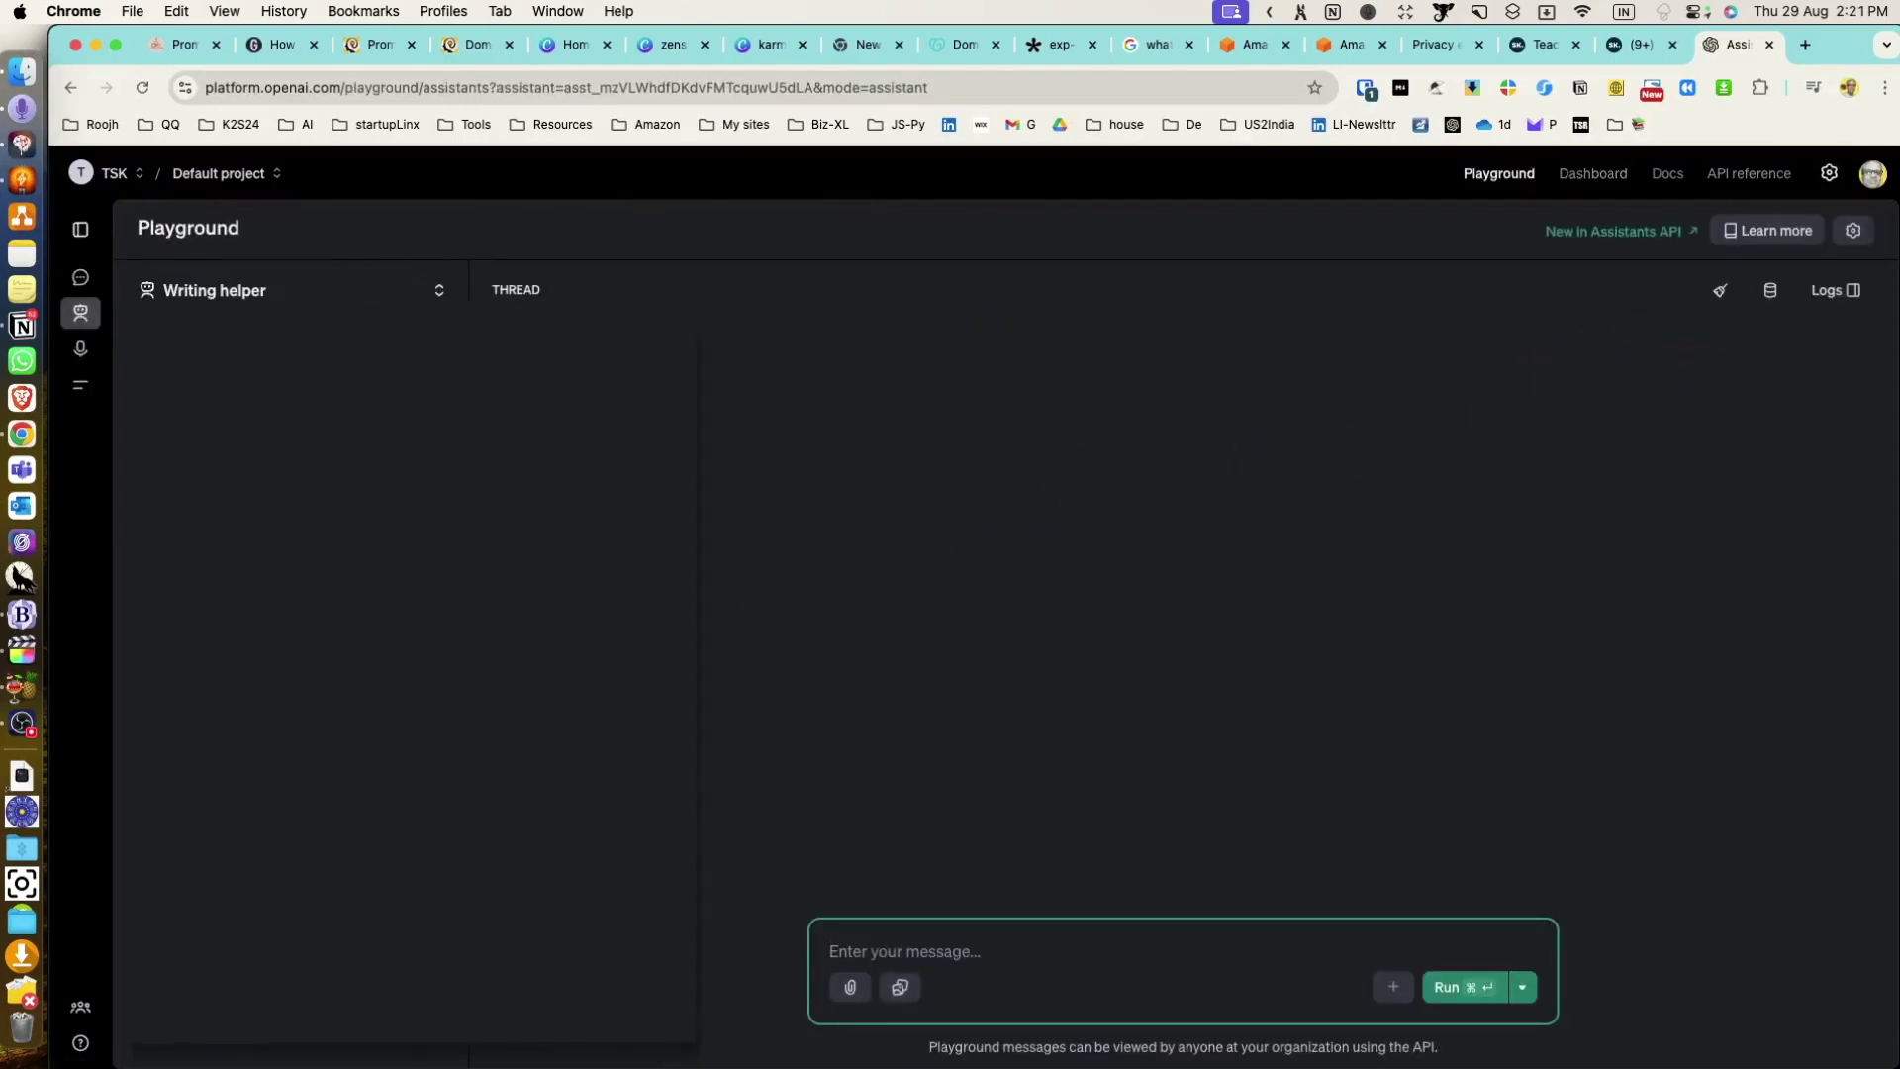
left_click(906, 952)
type("Hi")
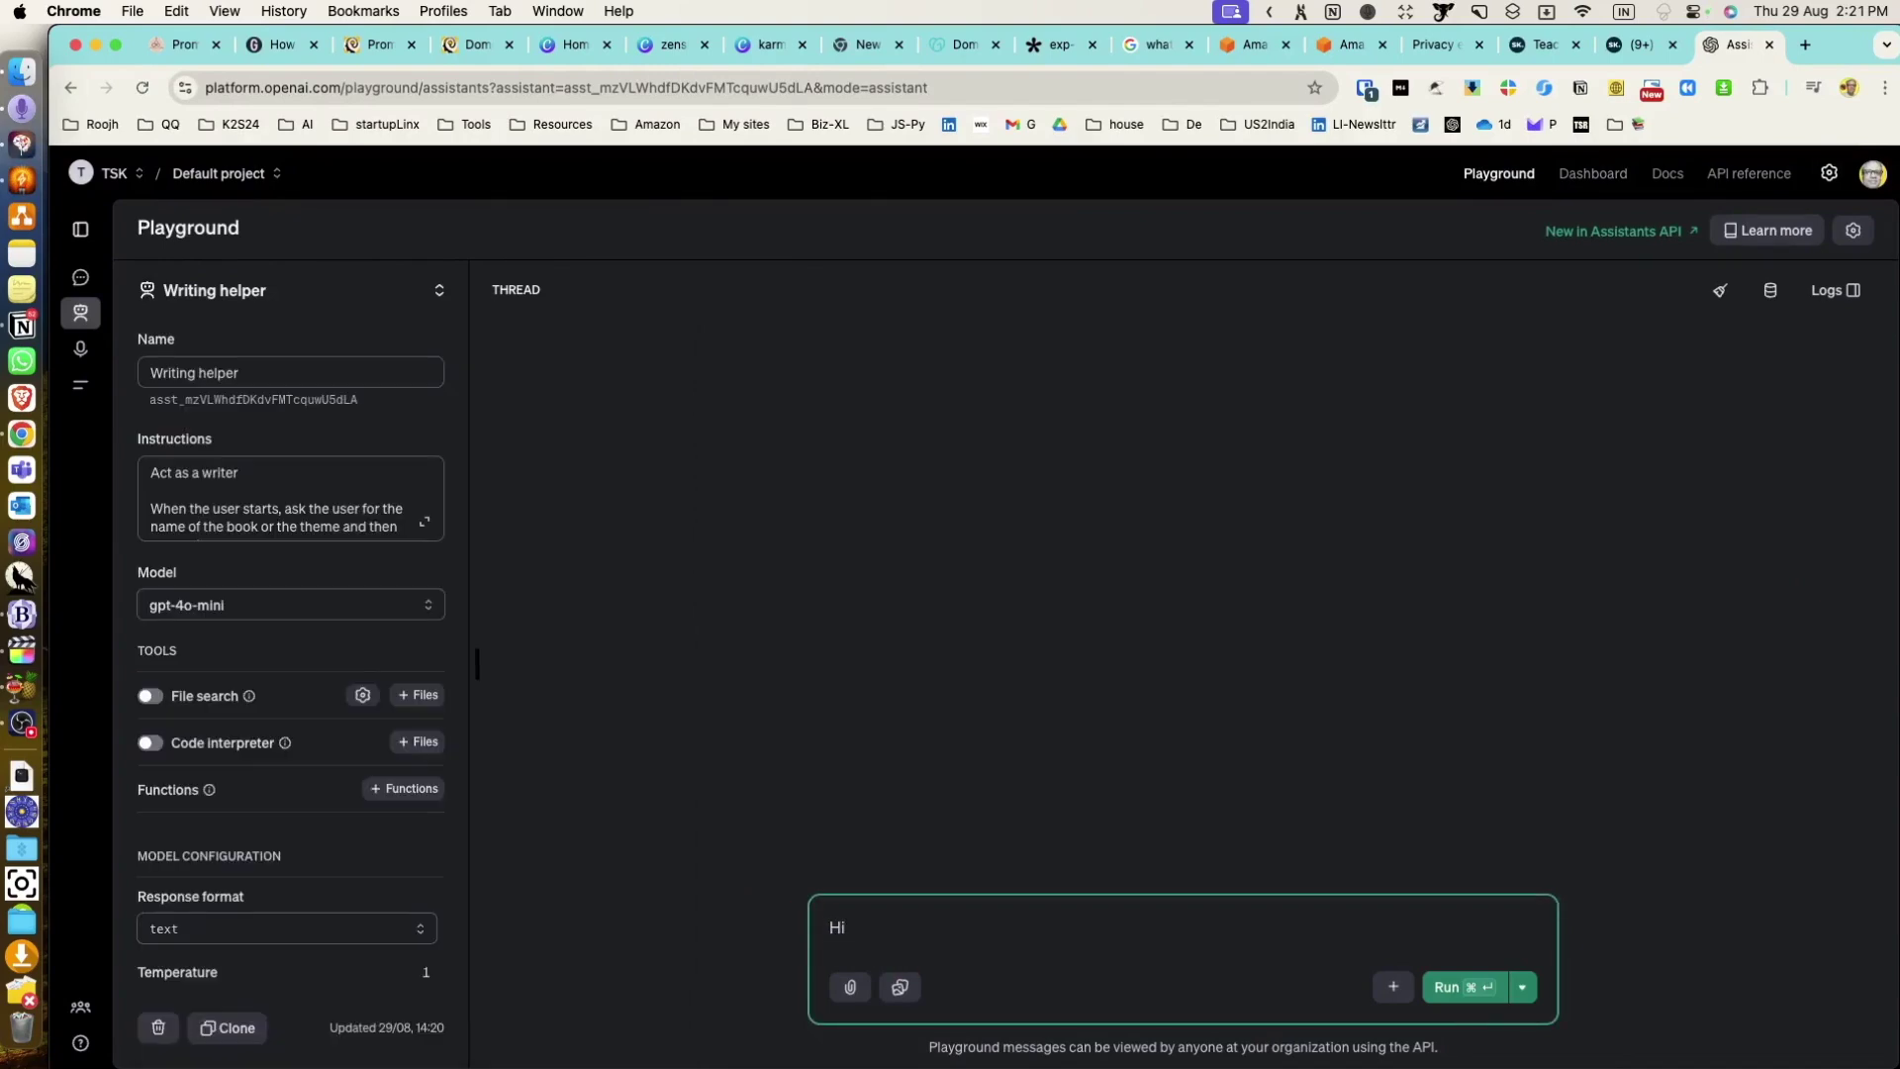
left_click(1506, 989)
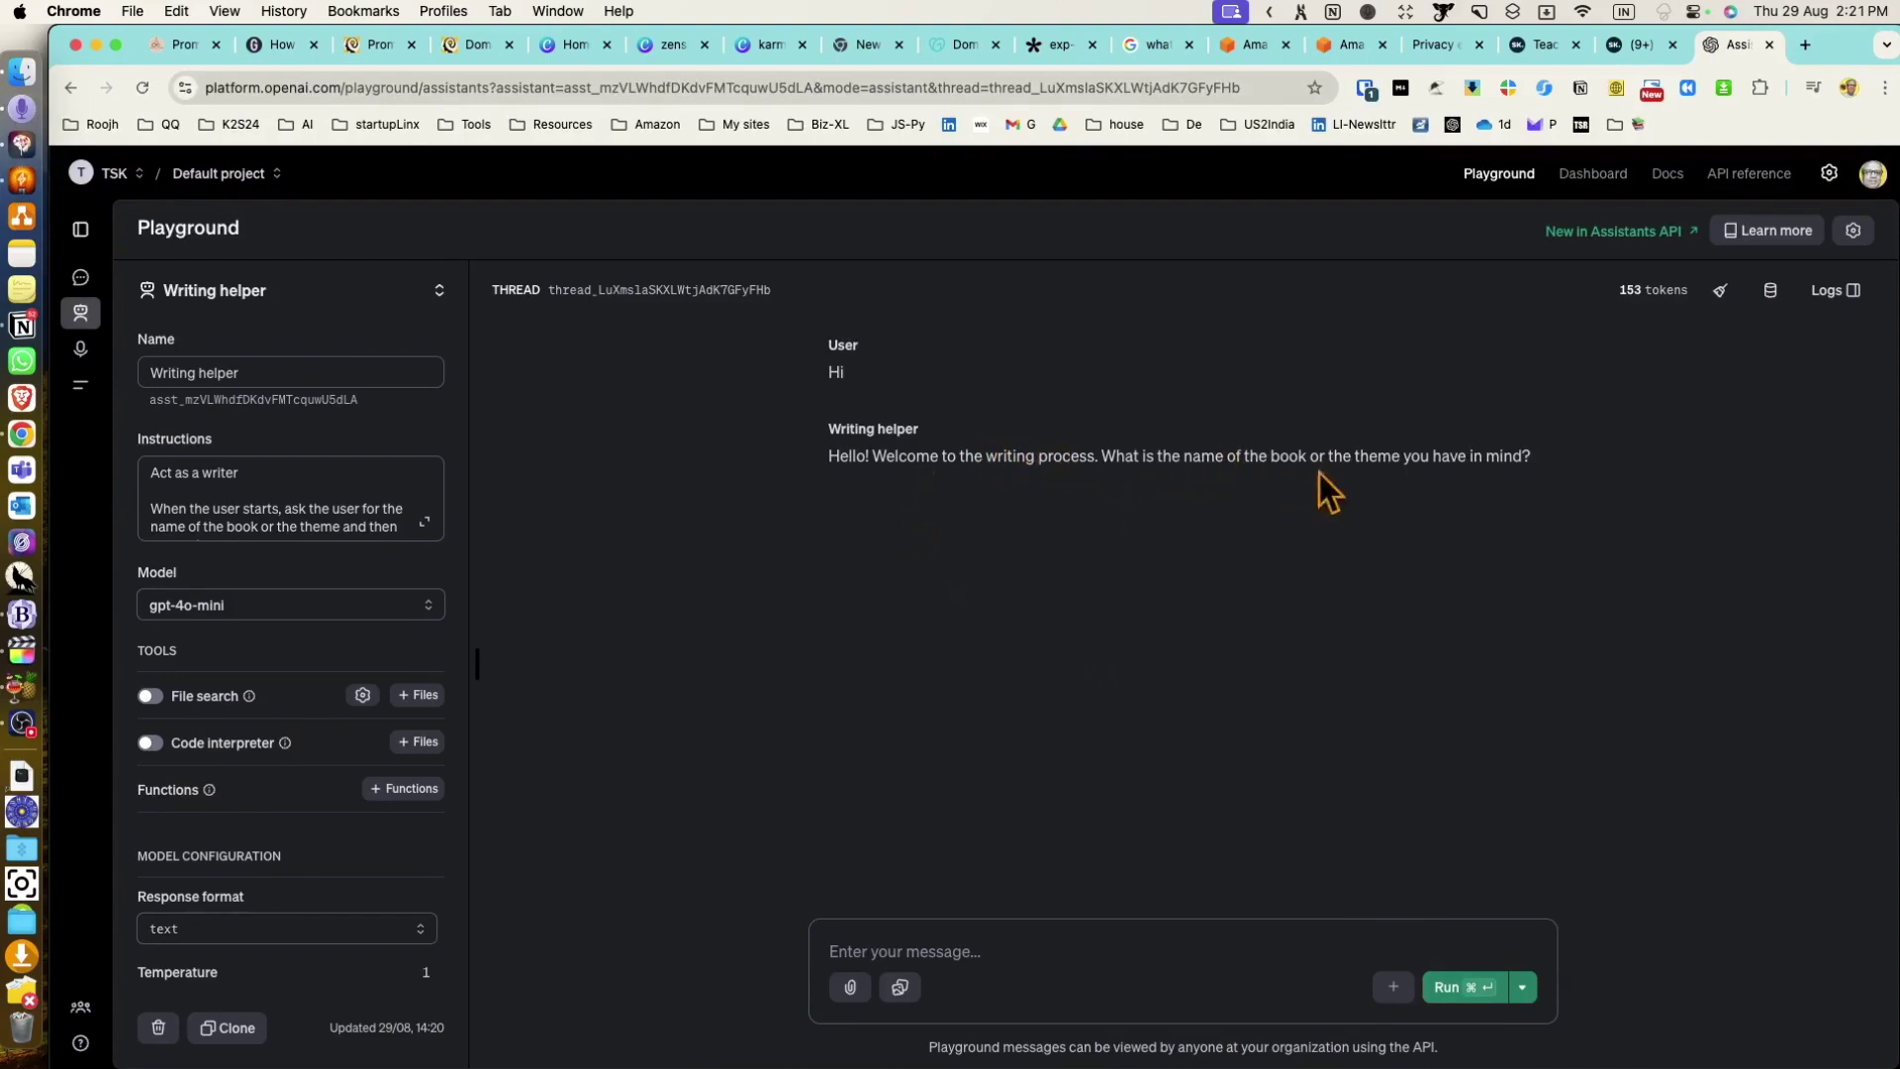
- Send the message "i want to write a book about how to succeed in the startup world. suggest names"
left_click(939, 942)
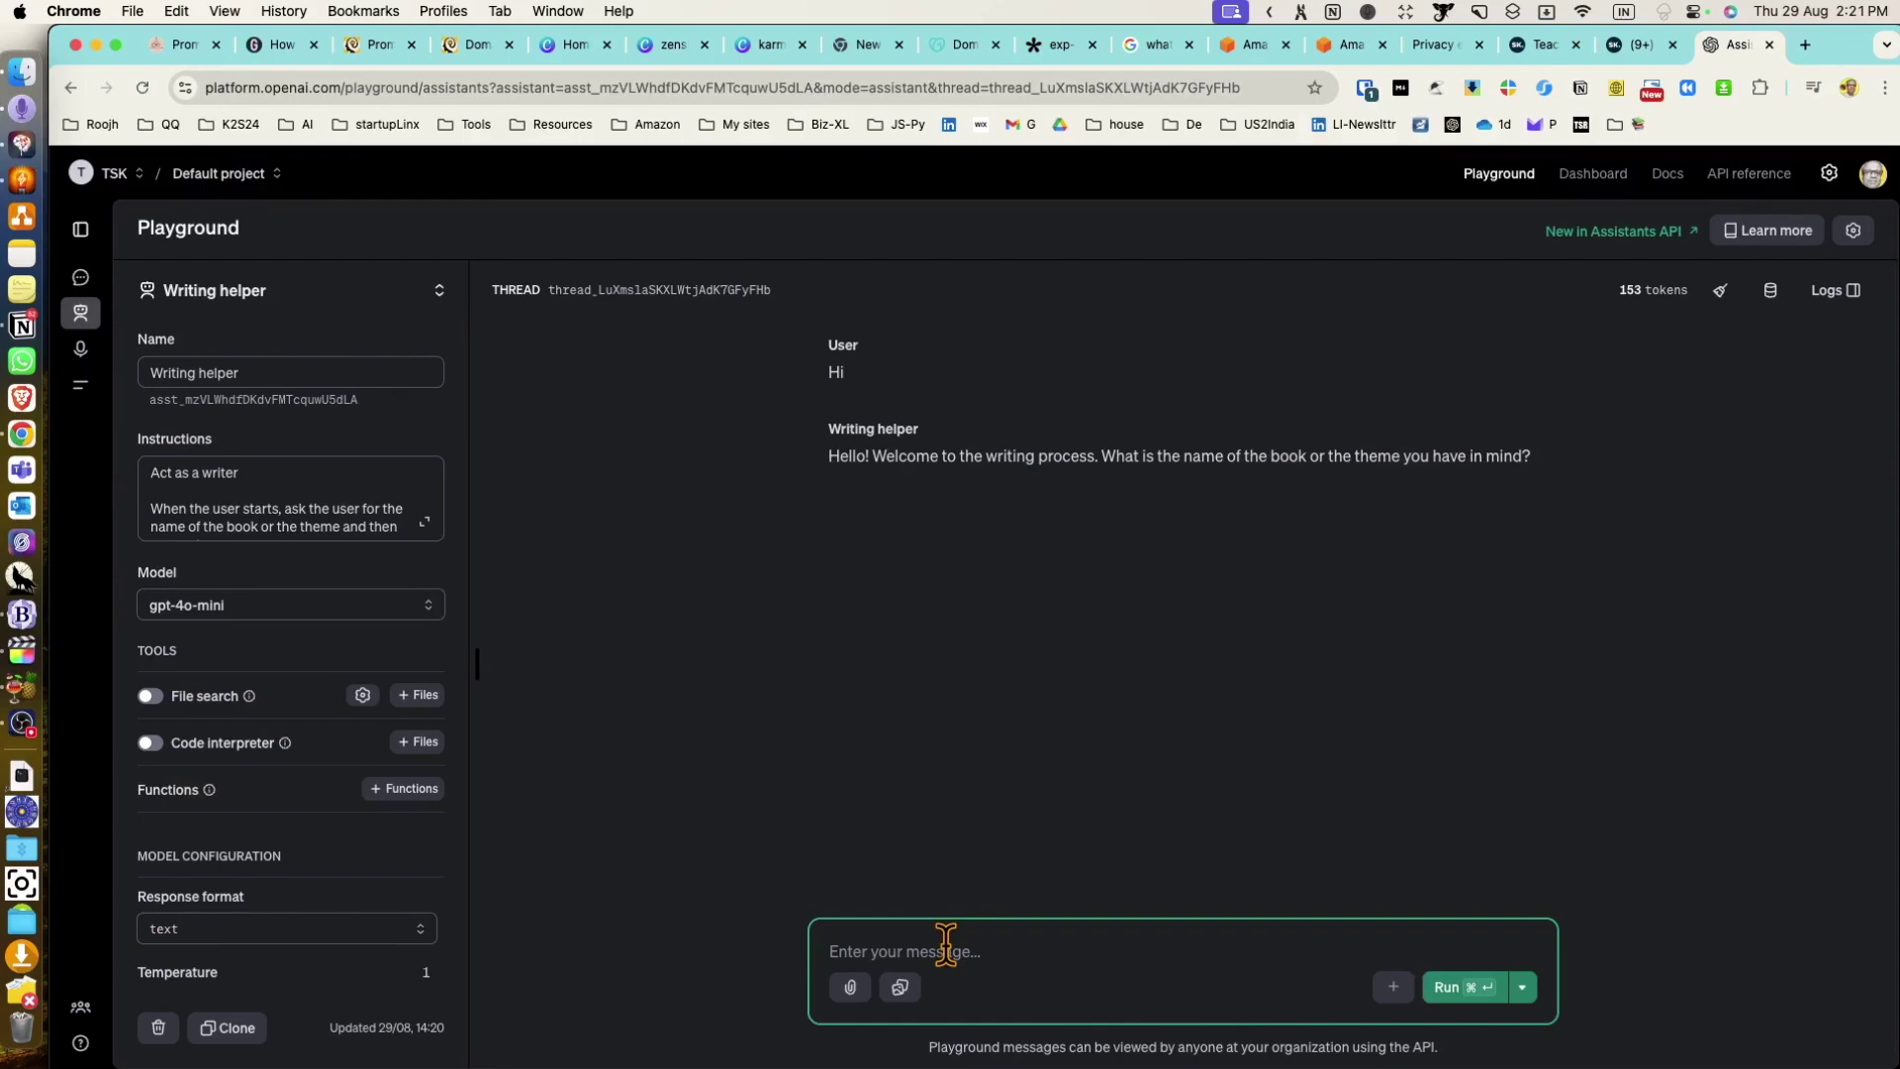
type("i want to write a book about how to succeed in the sta")
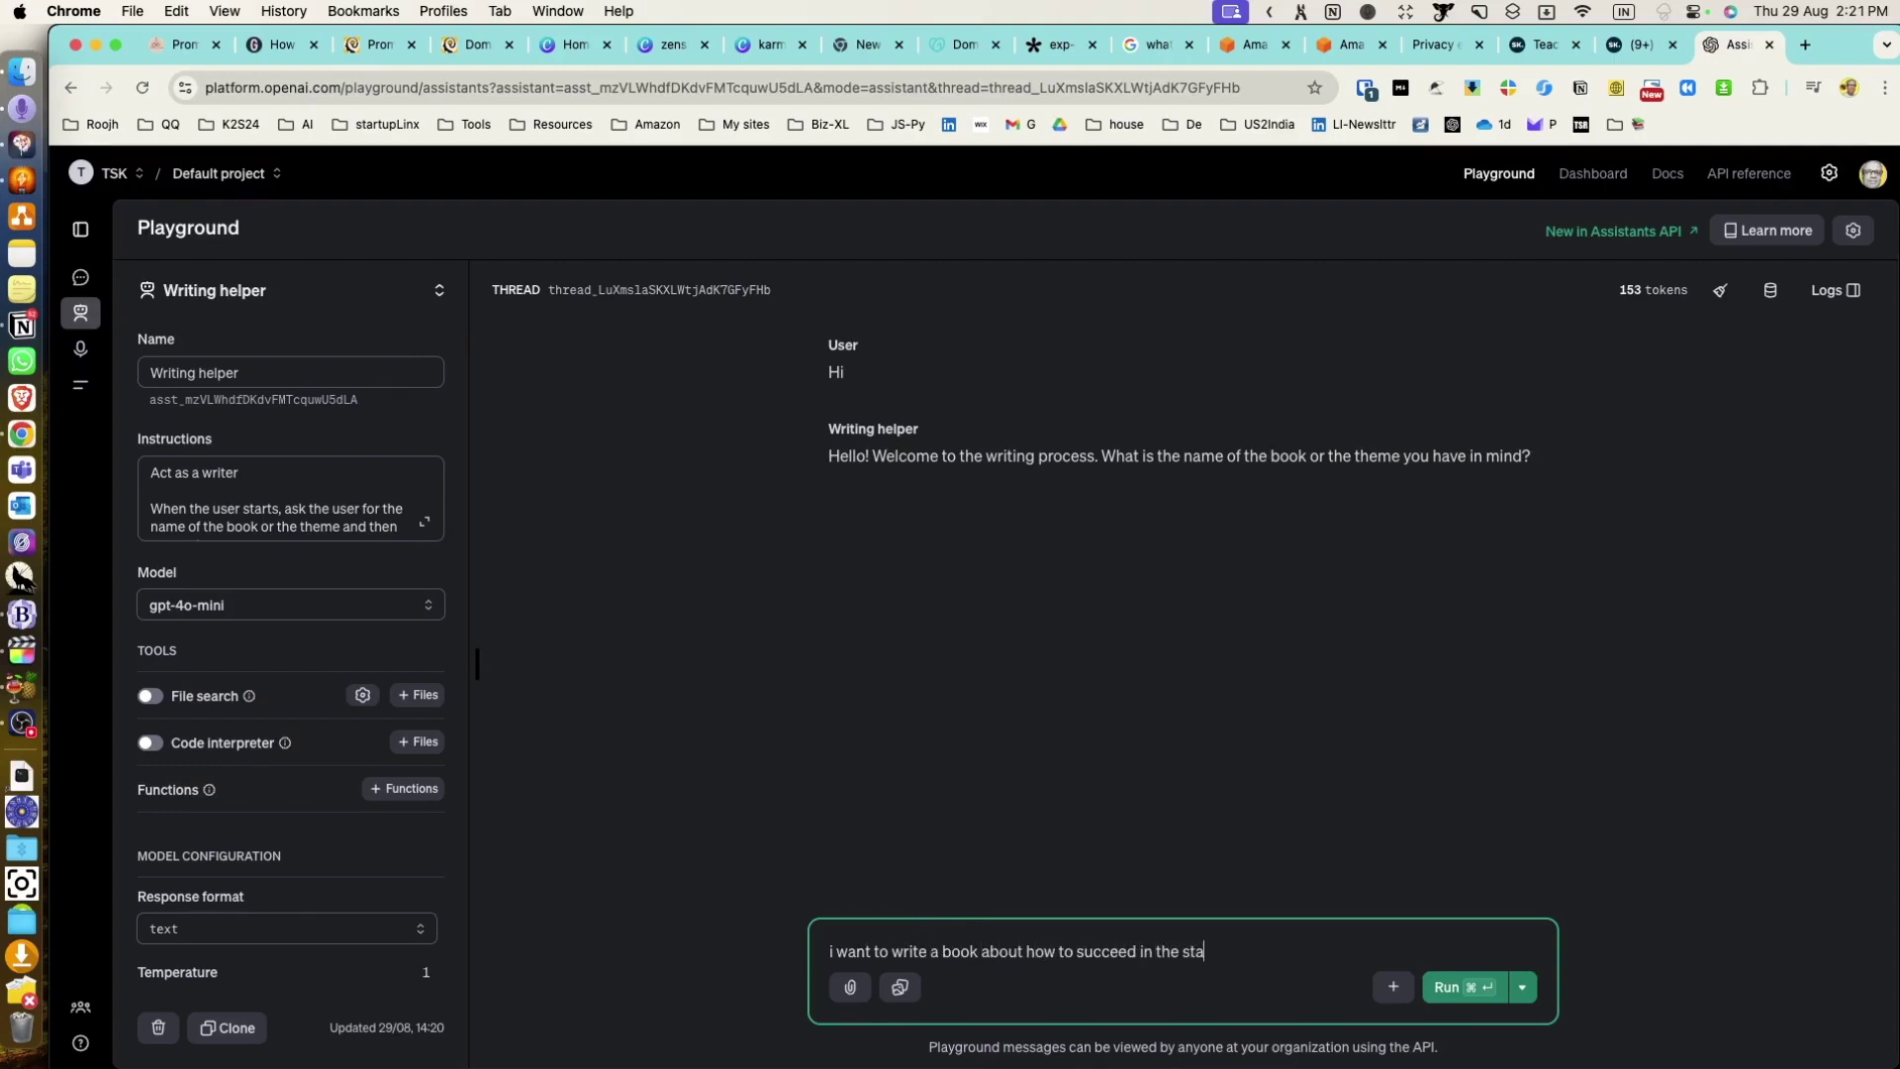
type("rtup world. suggest names")
key("Return")
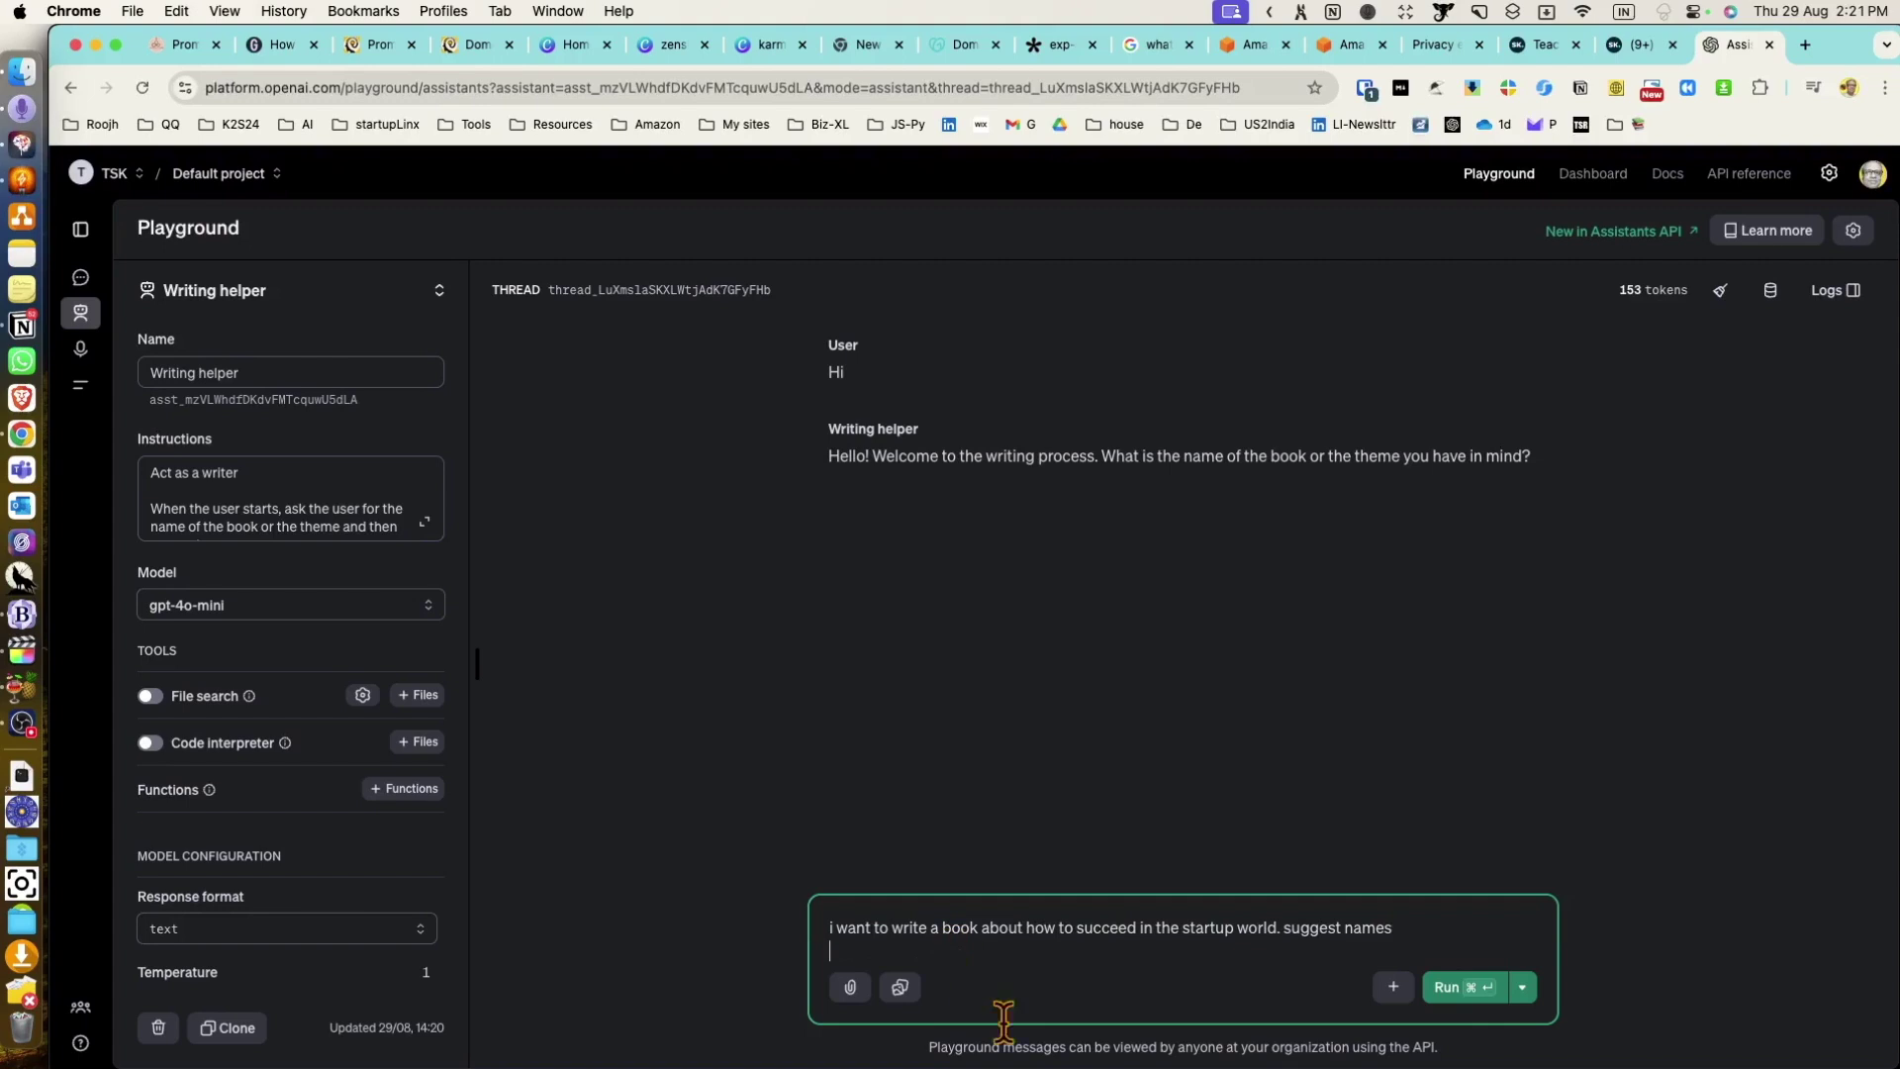
left_click(1447, 990)
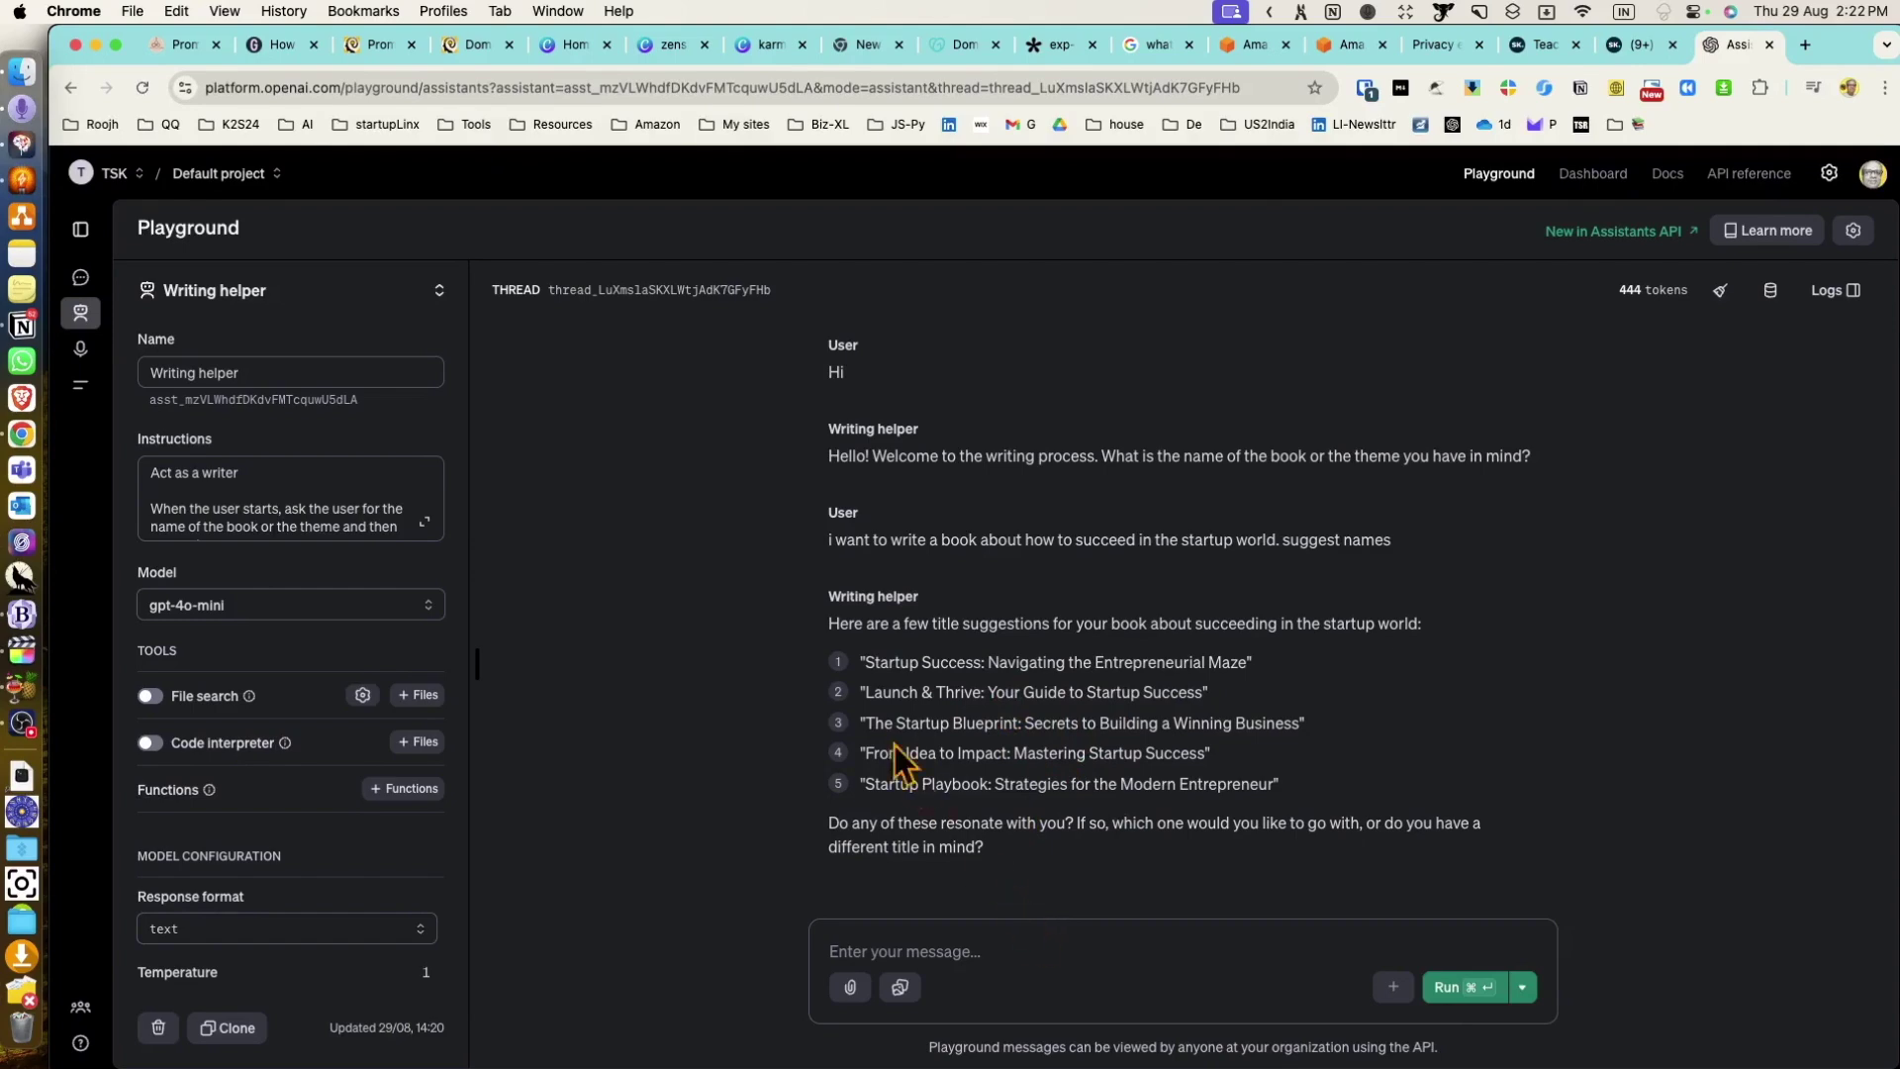
- Choose the second suggested title, "Launch & Thrive: Your Guide to Startup Success", by sending "i like 2"
left_click_drag(864, 693, 1209, 692)
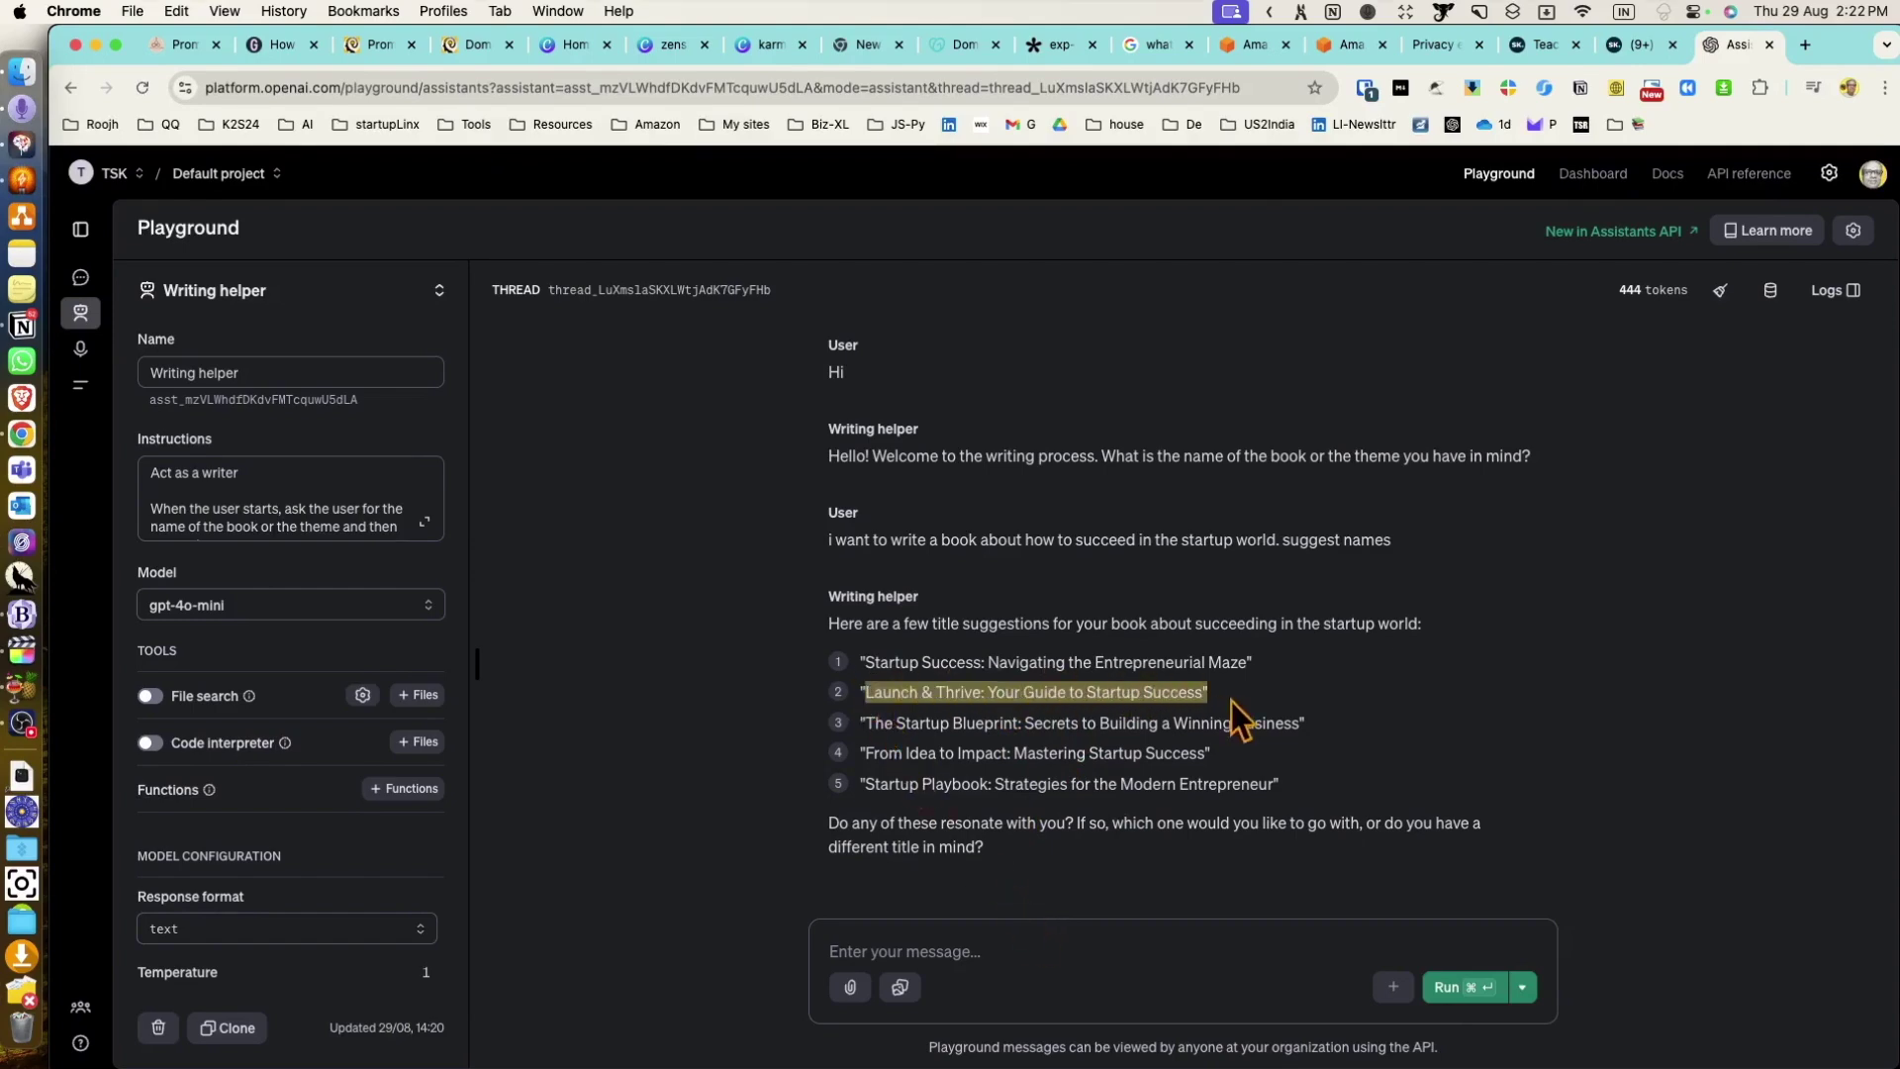
left_click(938, 953)
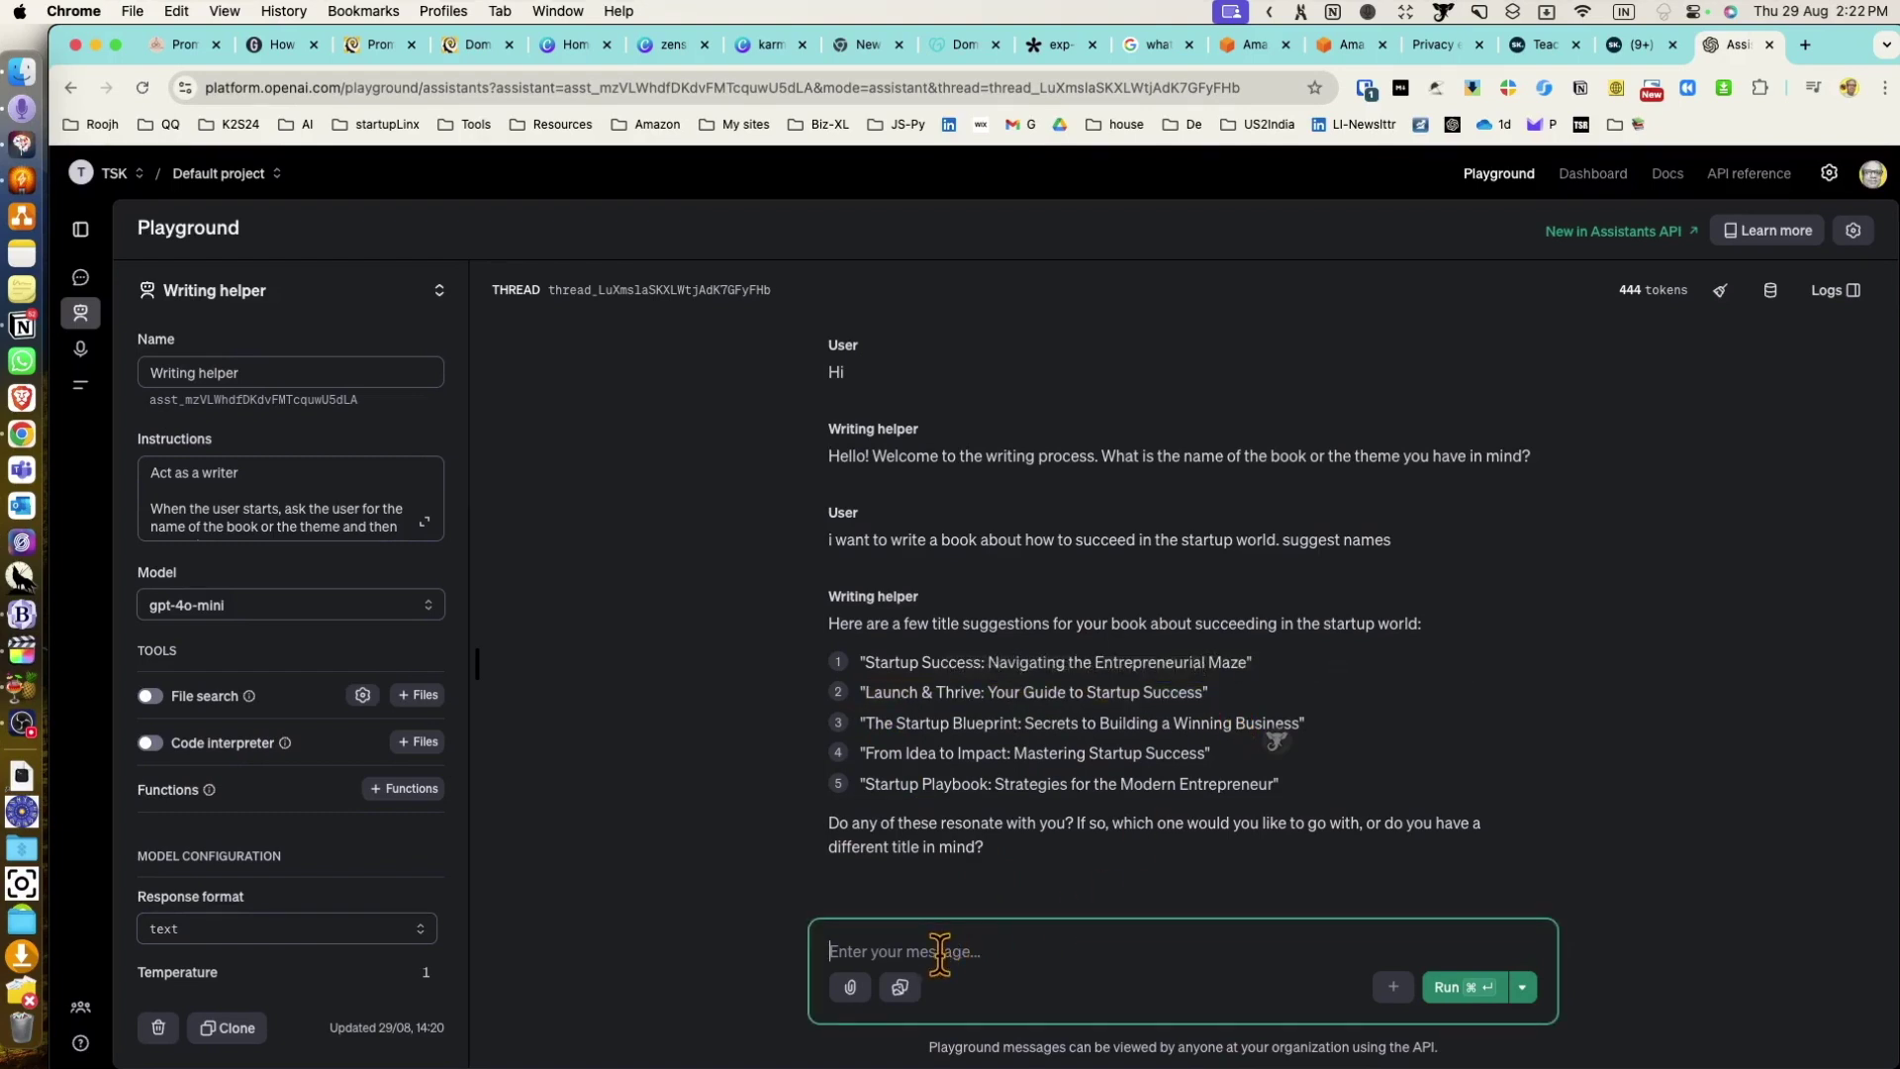
type("I lik")
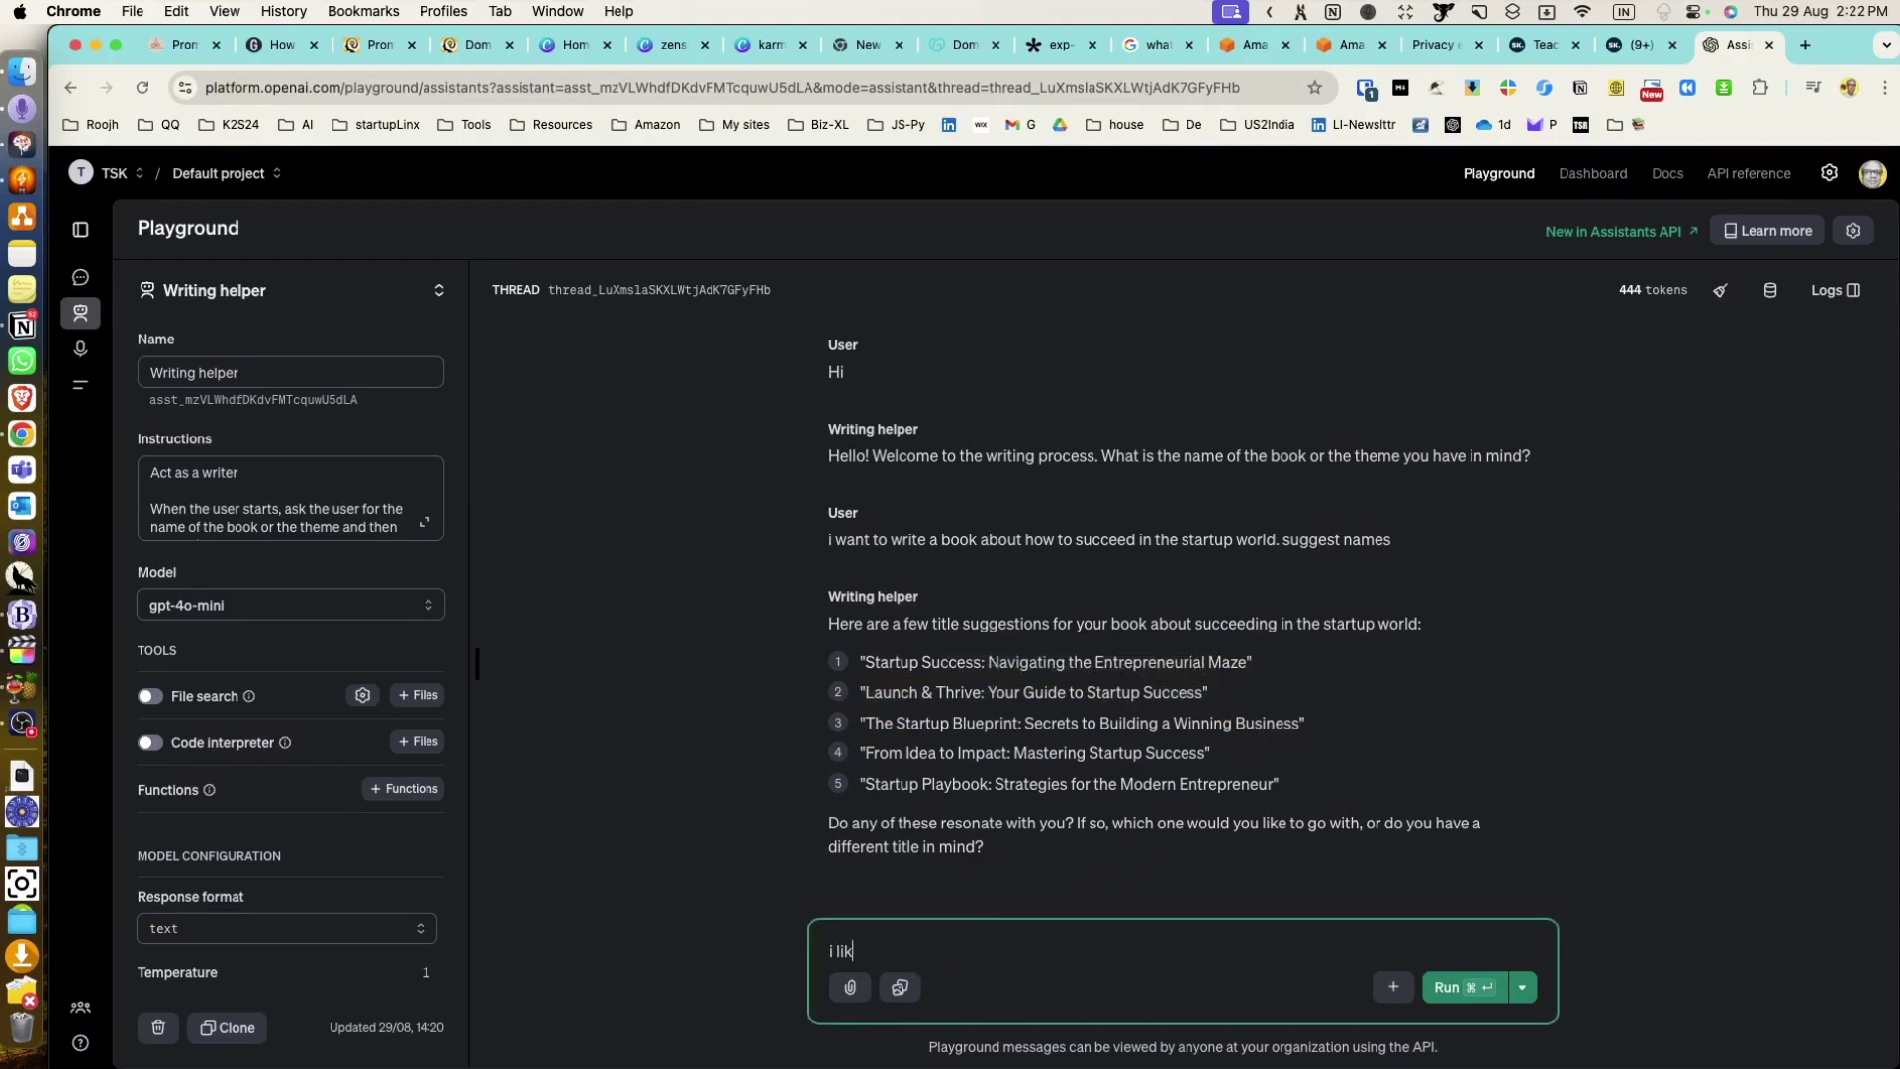
type("e 2")
key("Return")
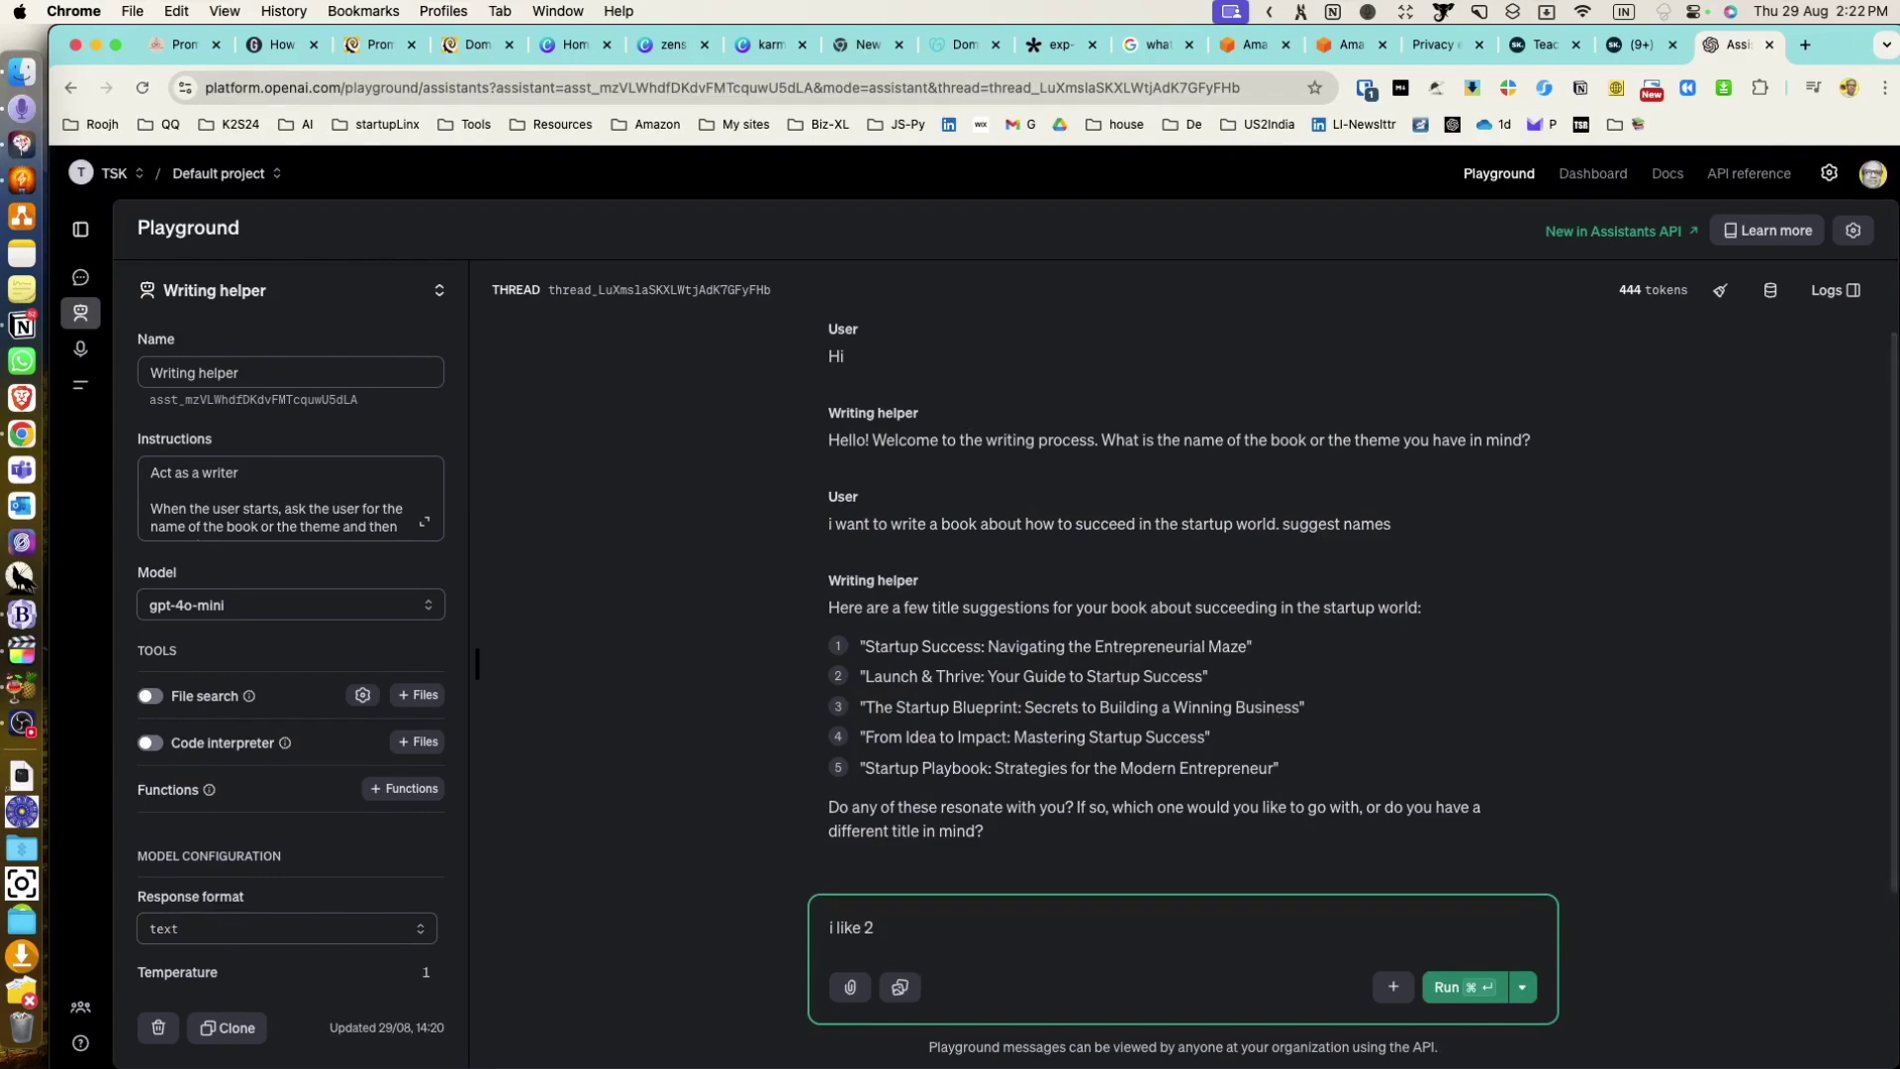
left_click(1484, 992)
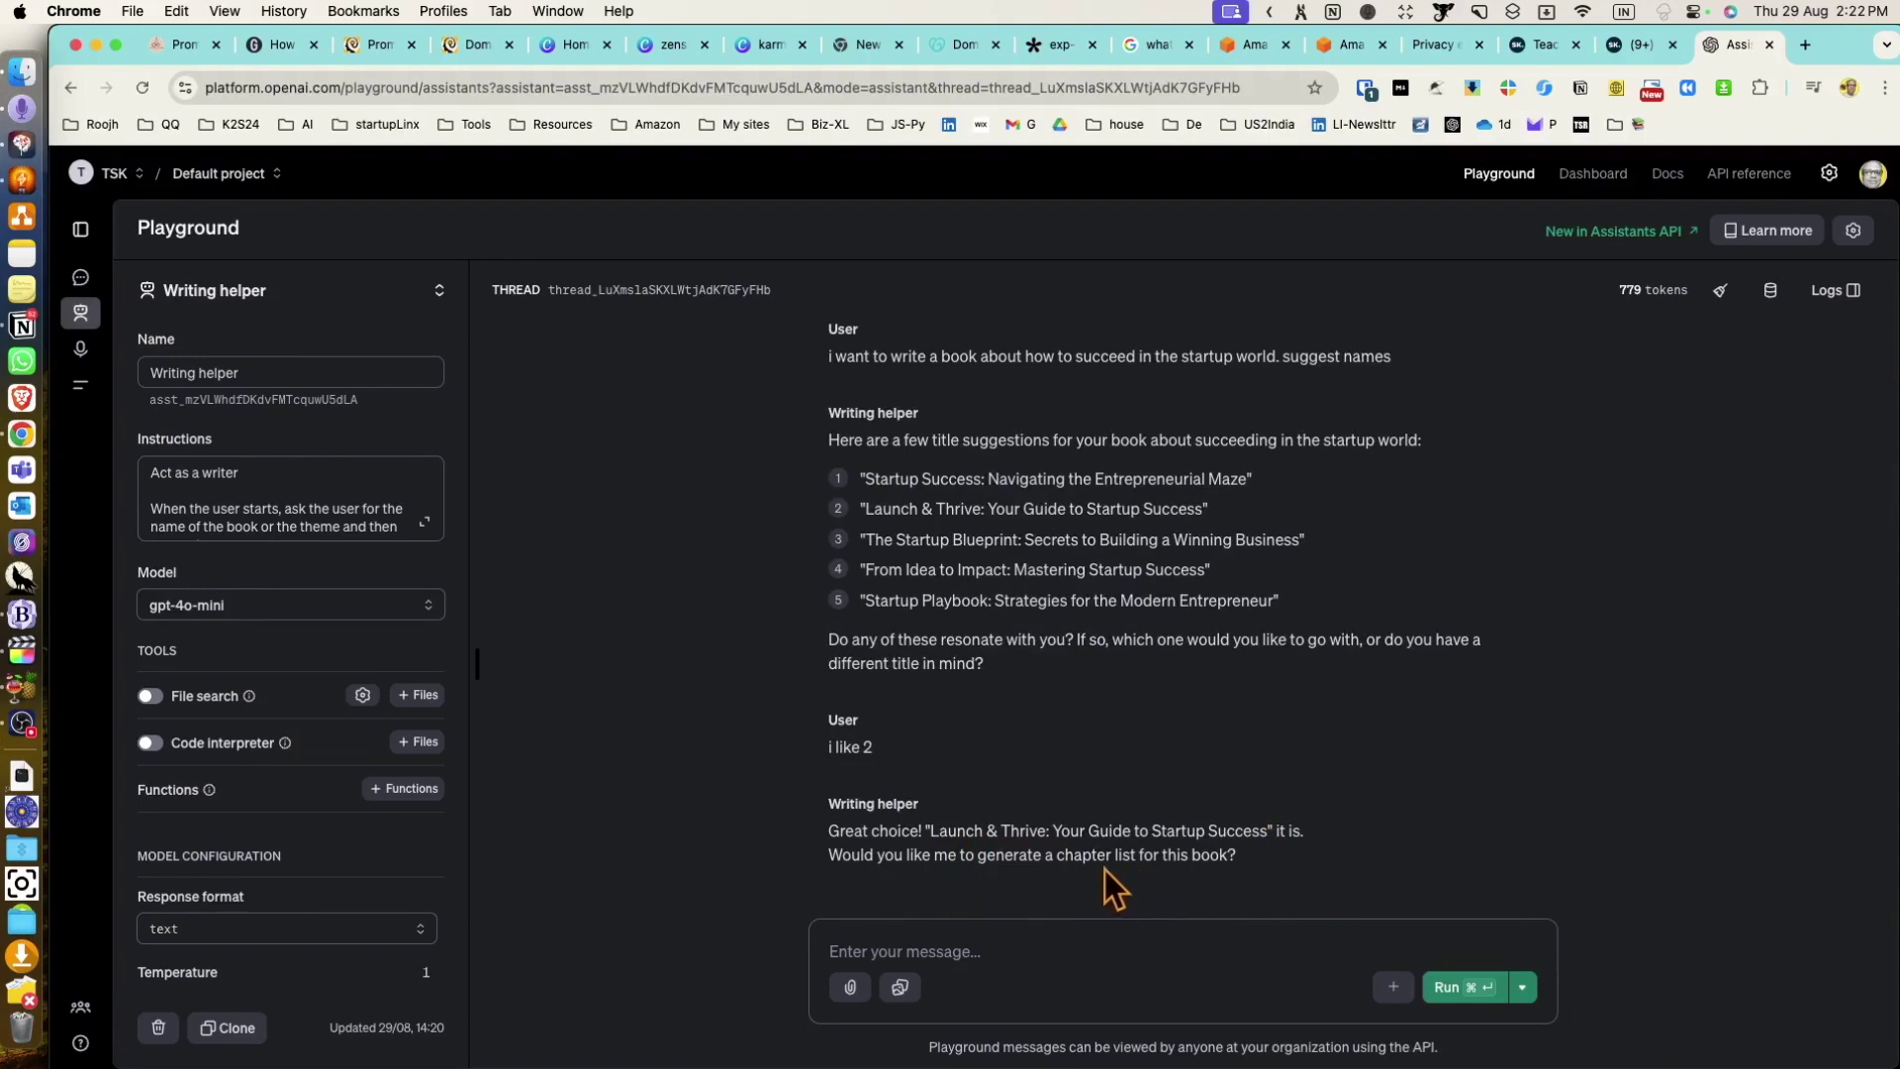
- Accept the chapter list offer by sending "yes, but please keep the chapters list to maximum 5"
left_click(933, 940)
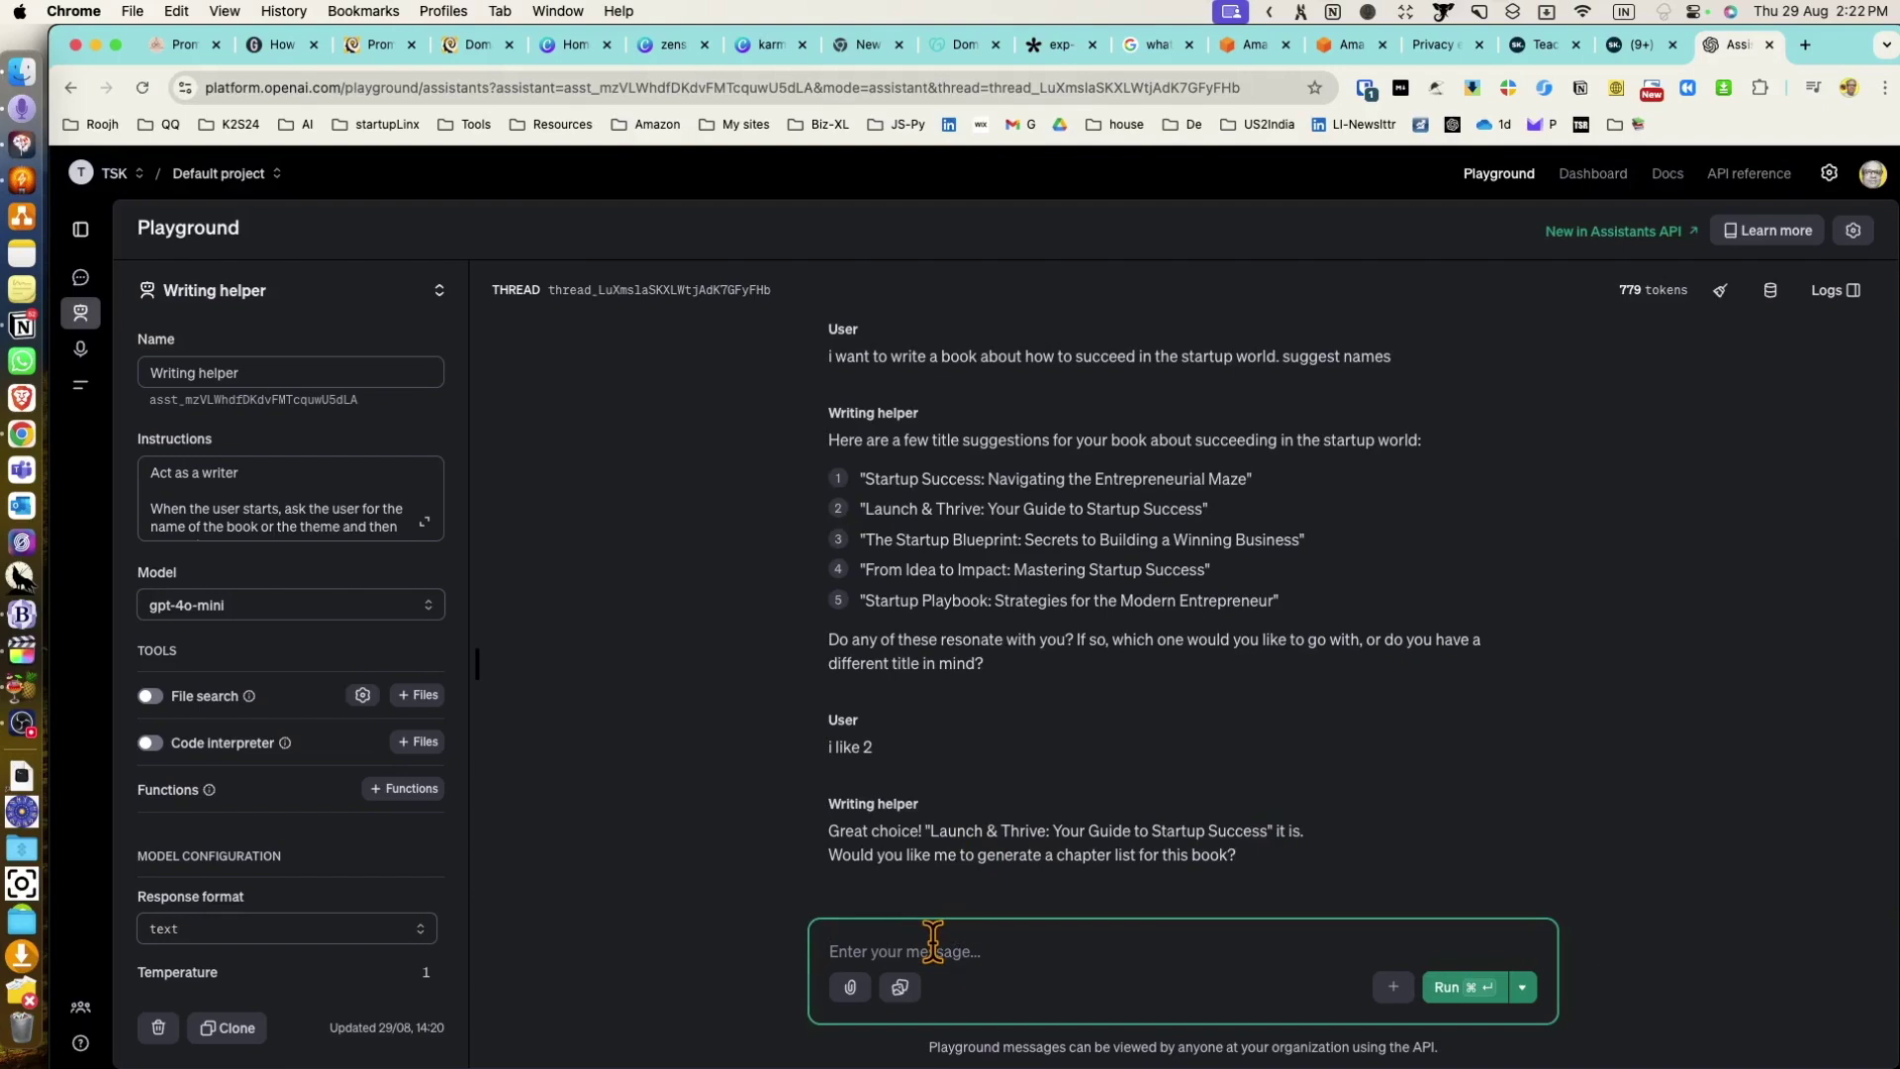
type("yes, but please keep the chapters list t")
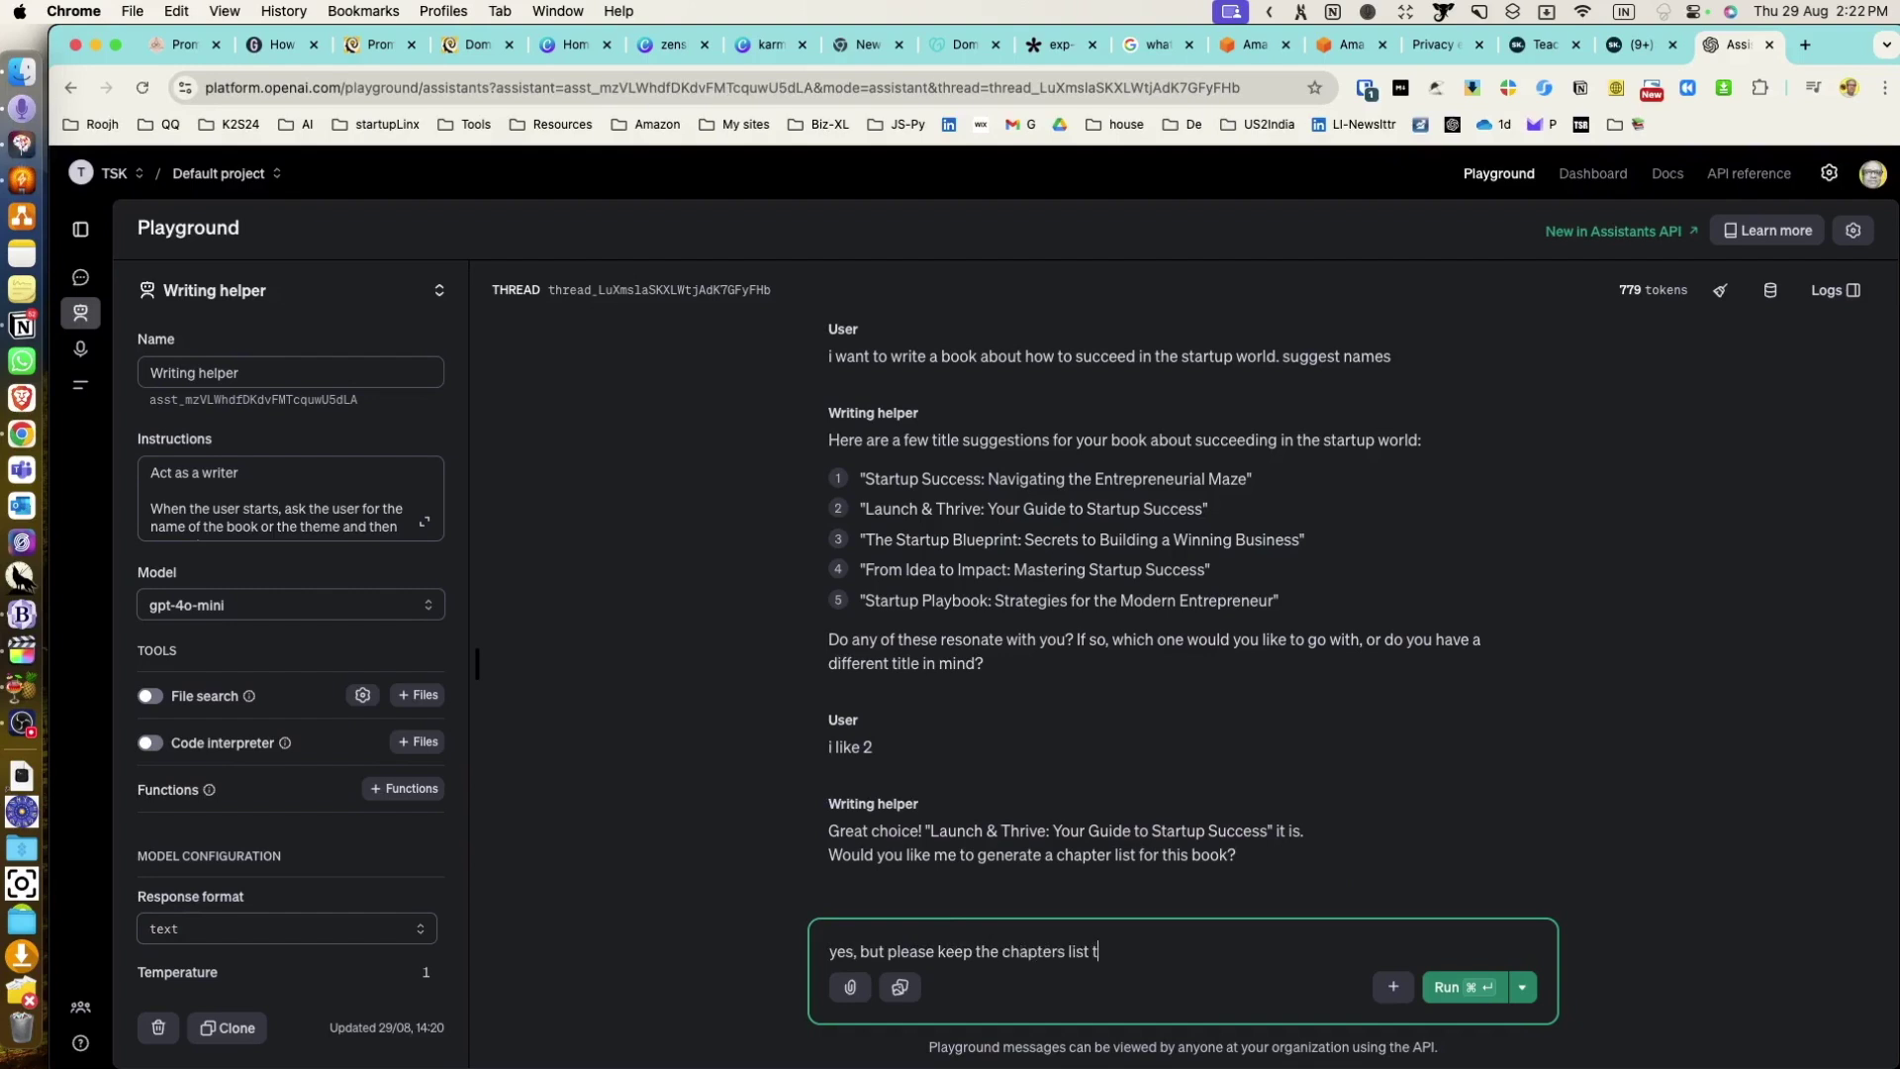
type("o maximum 5")
left_click(1455, 988)
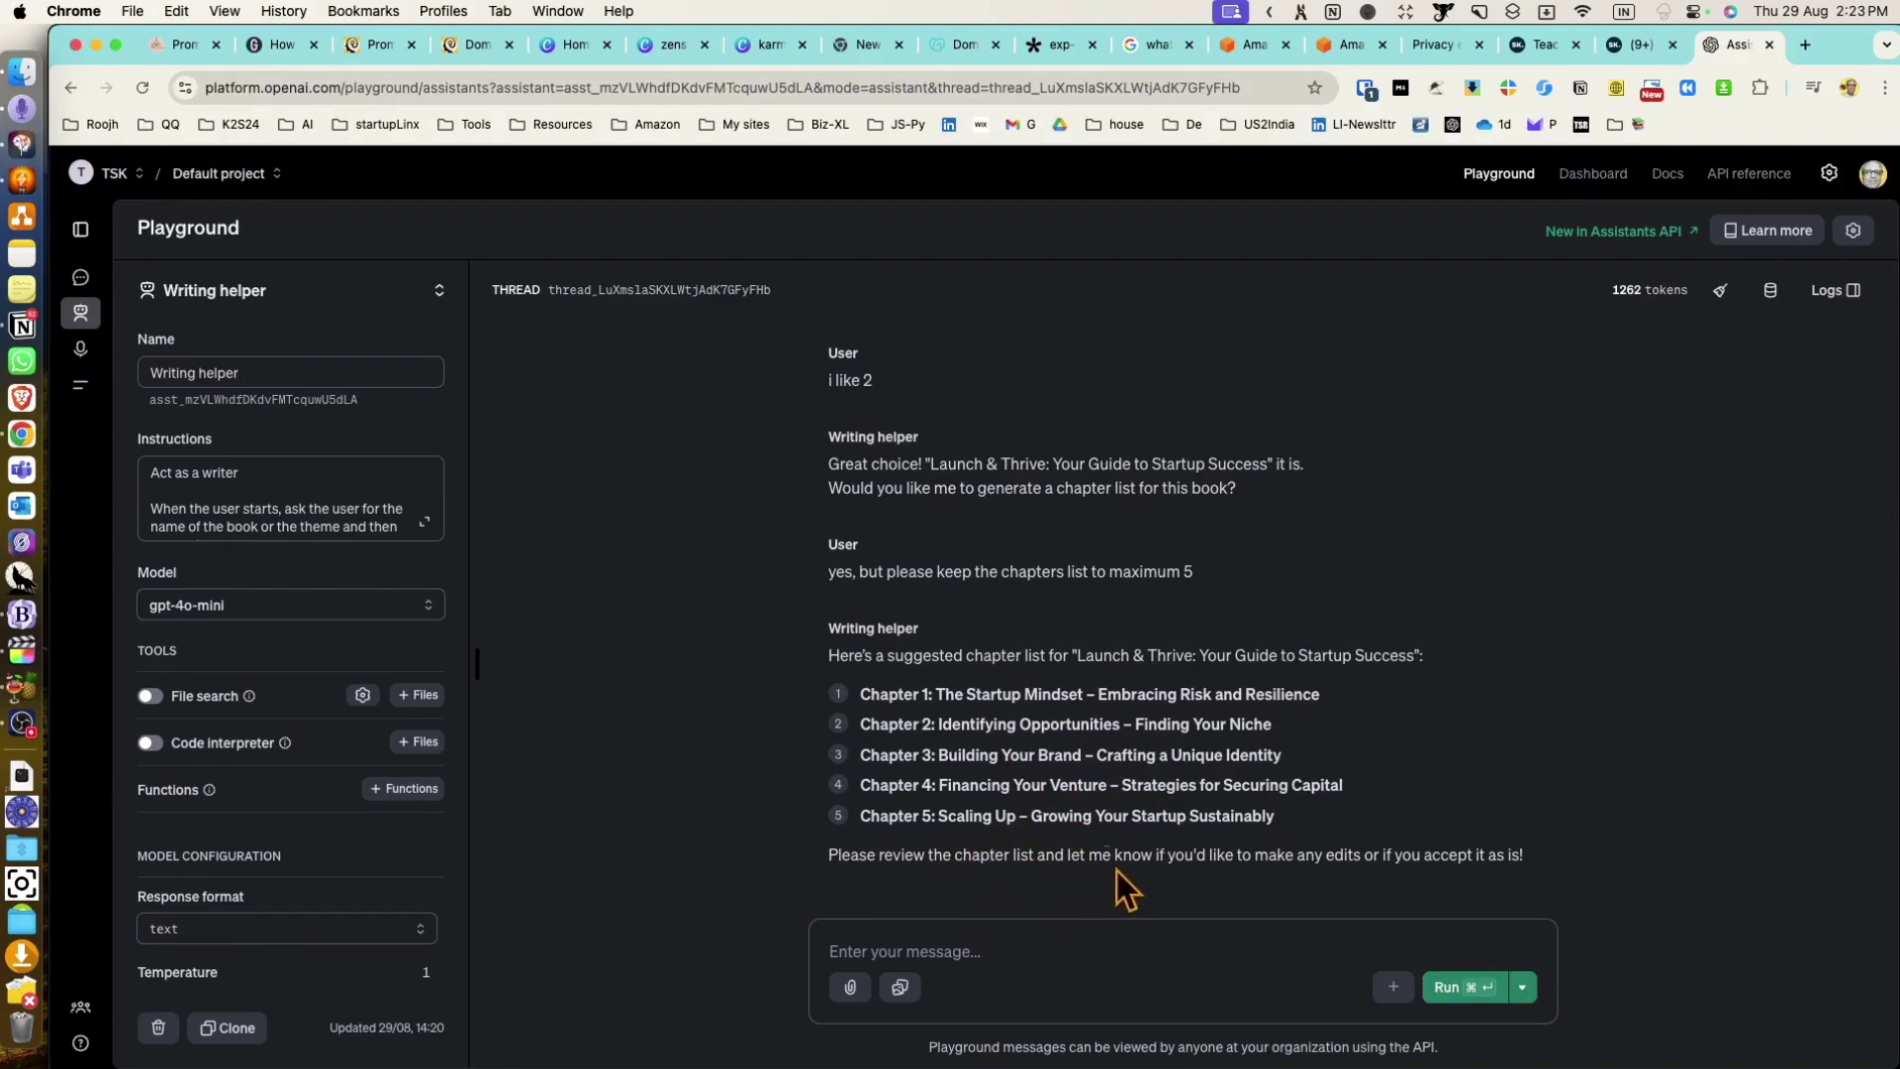
- Request a chapter list edit by sending "for chapter 5, make the title- how to keep the VC happy"
left_click_drag(1113, 859, 1534, 865)
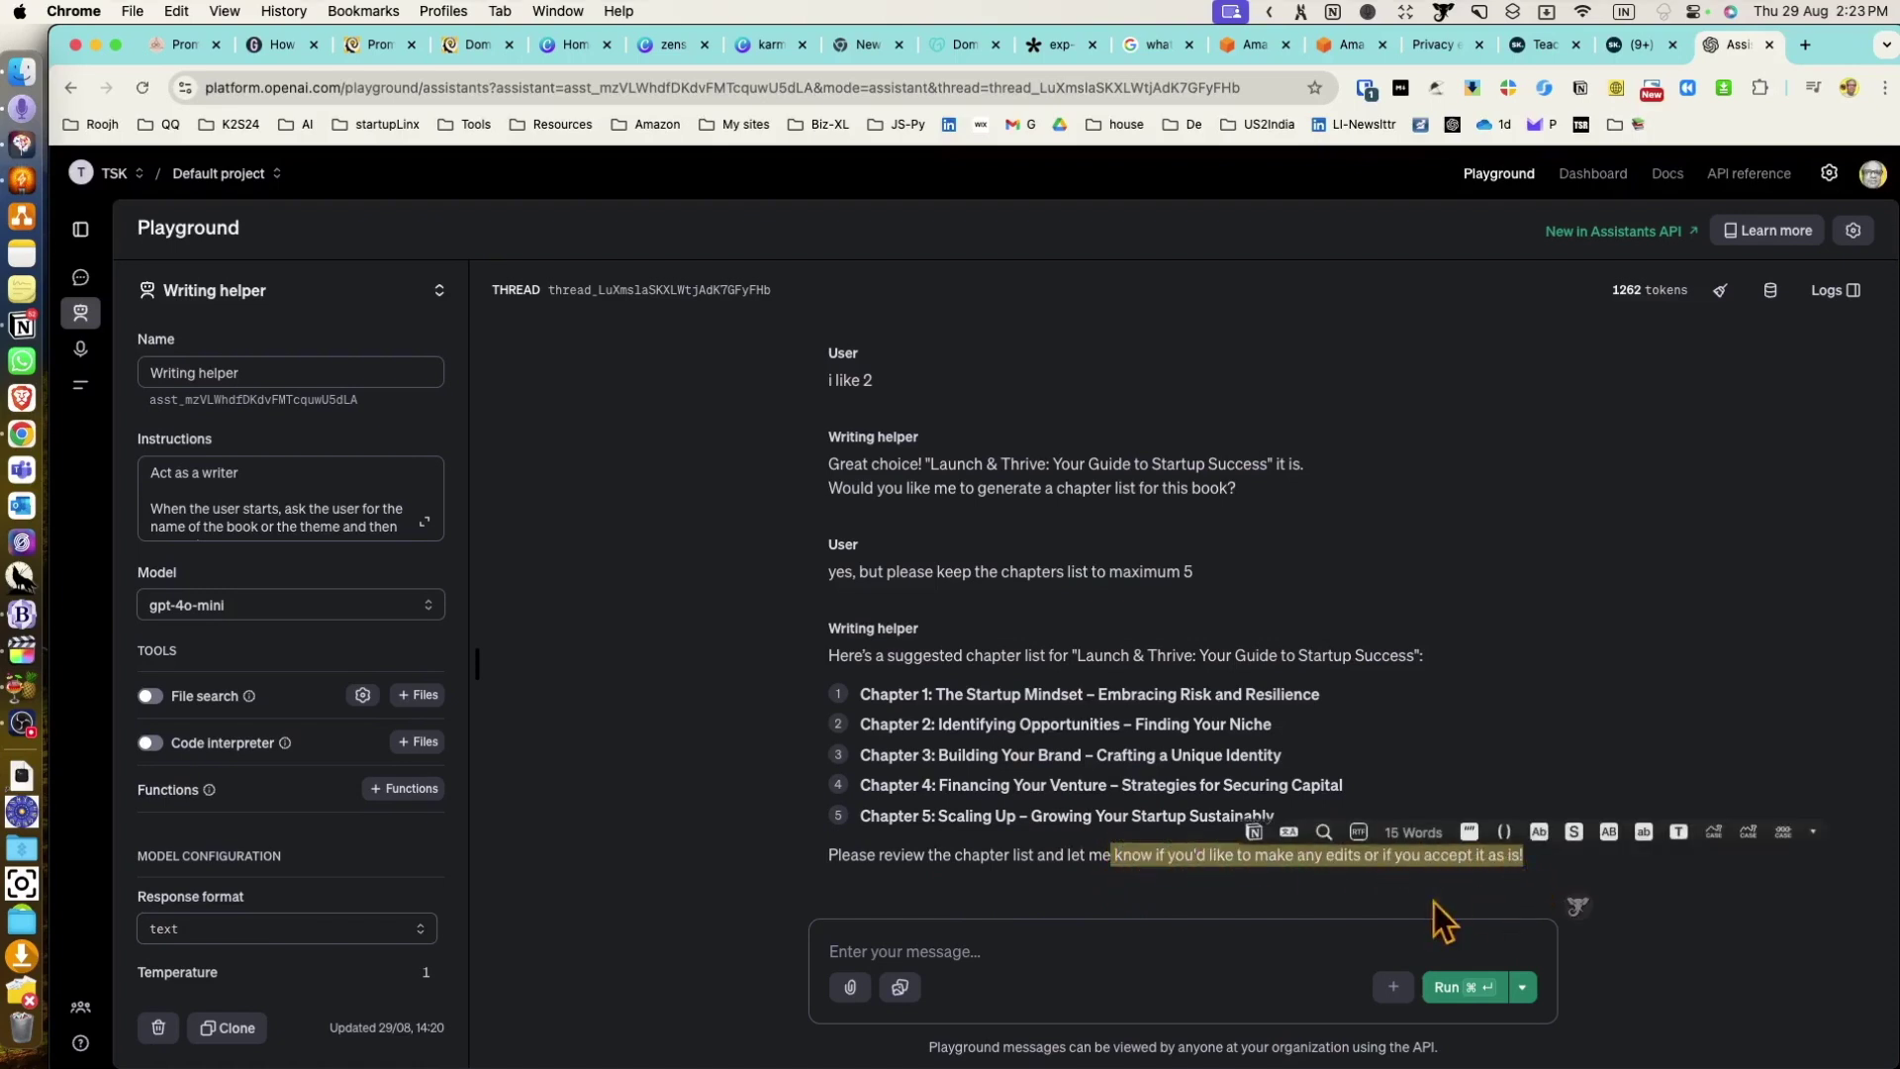
left_click(1007, 952)
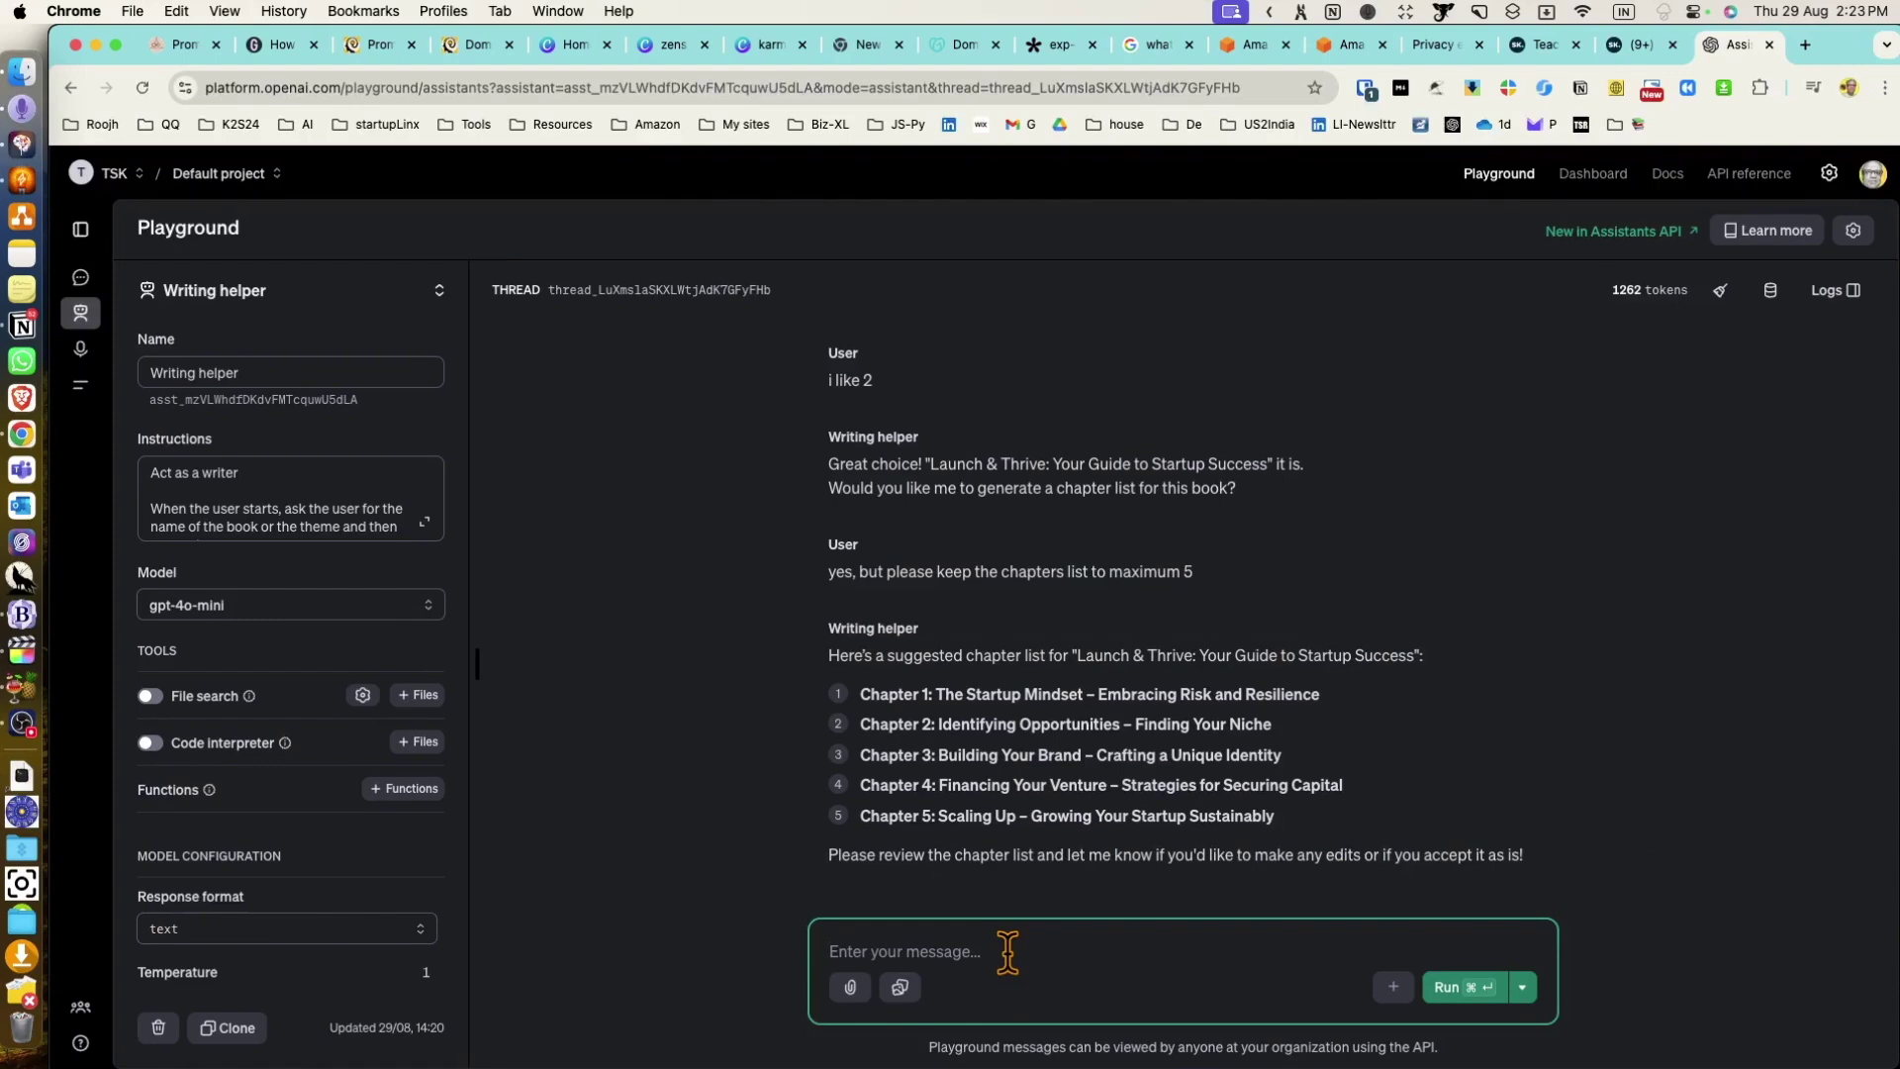
type("for chapte")
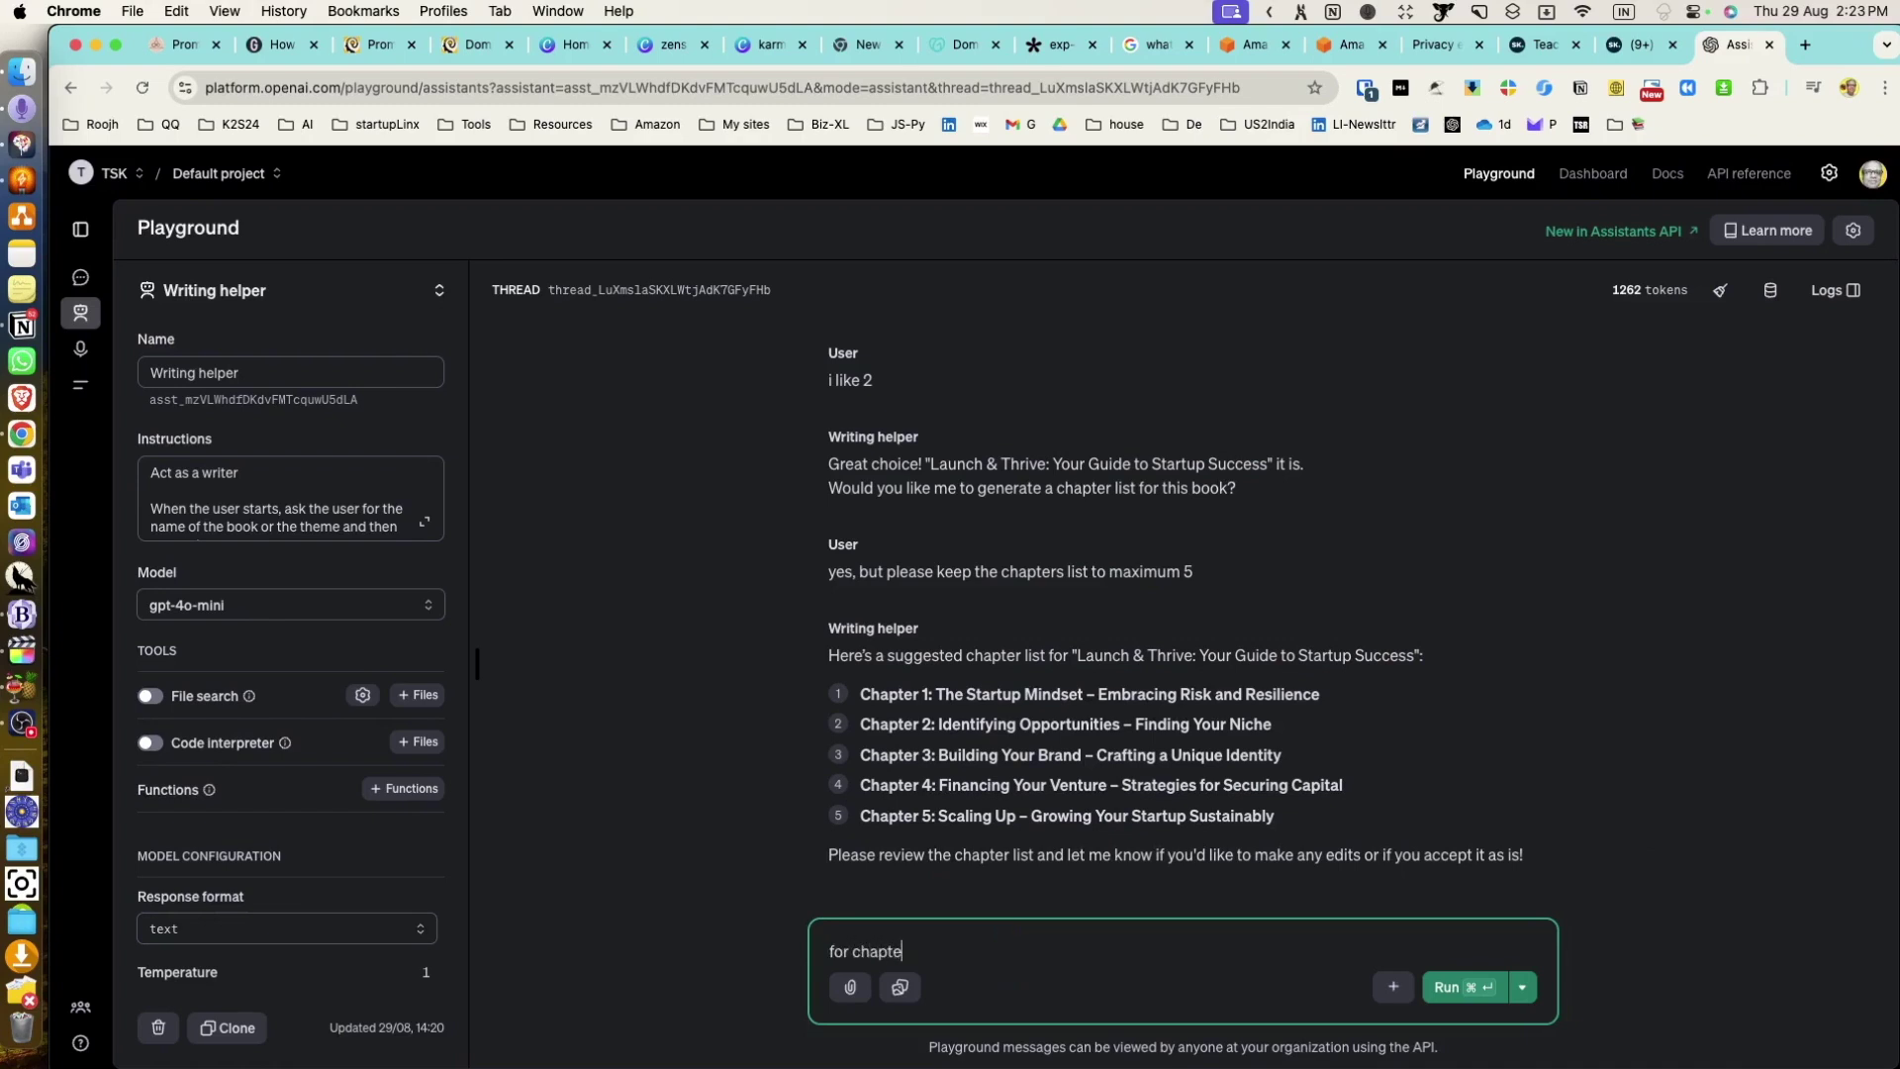
type("r 5, make the title- how to ")
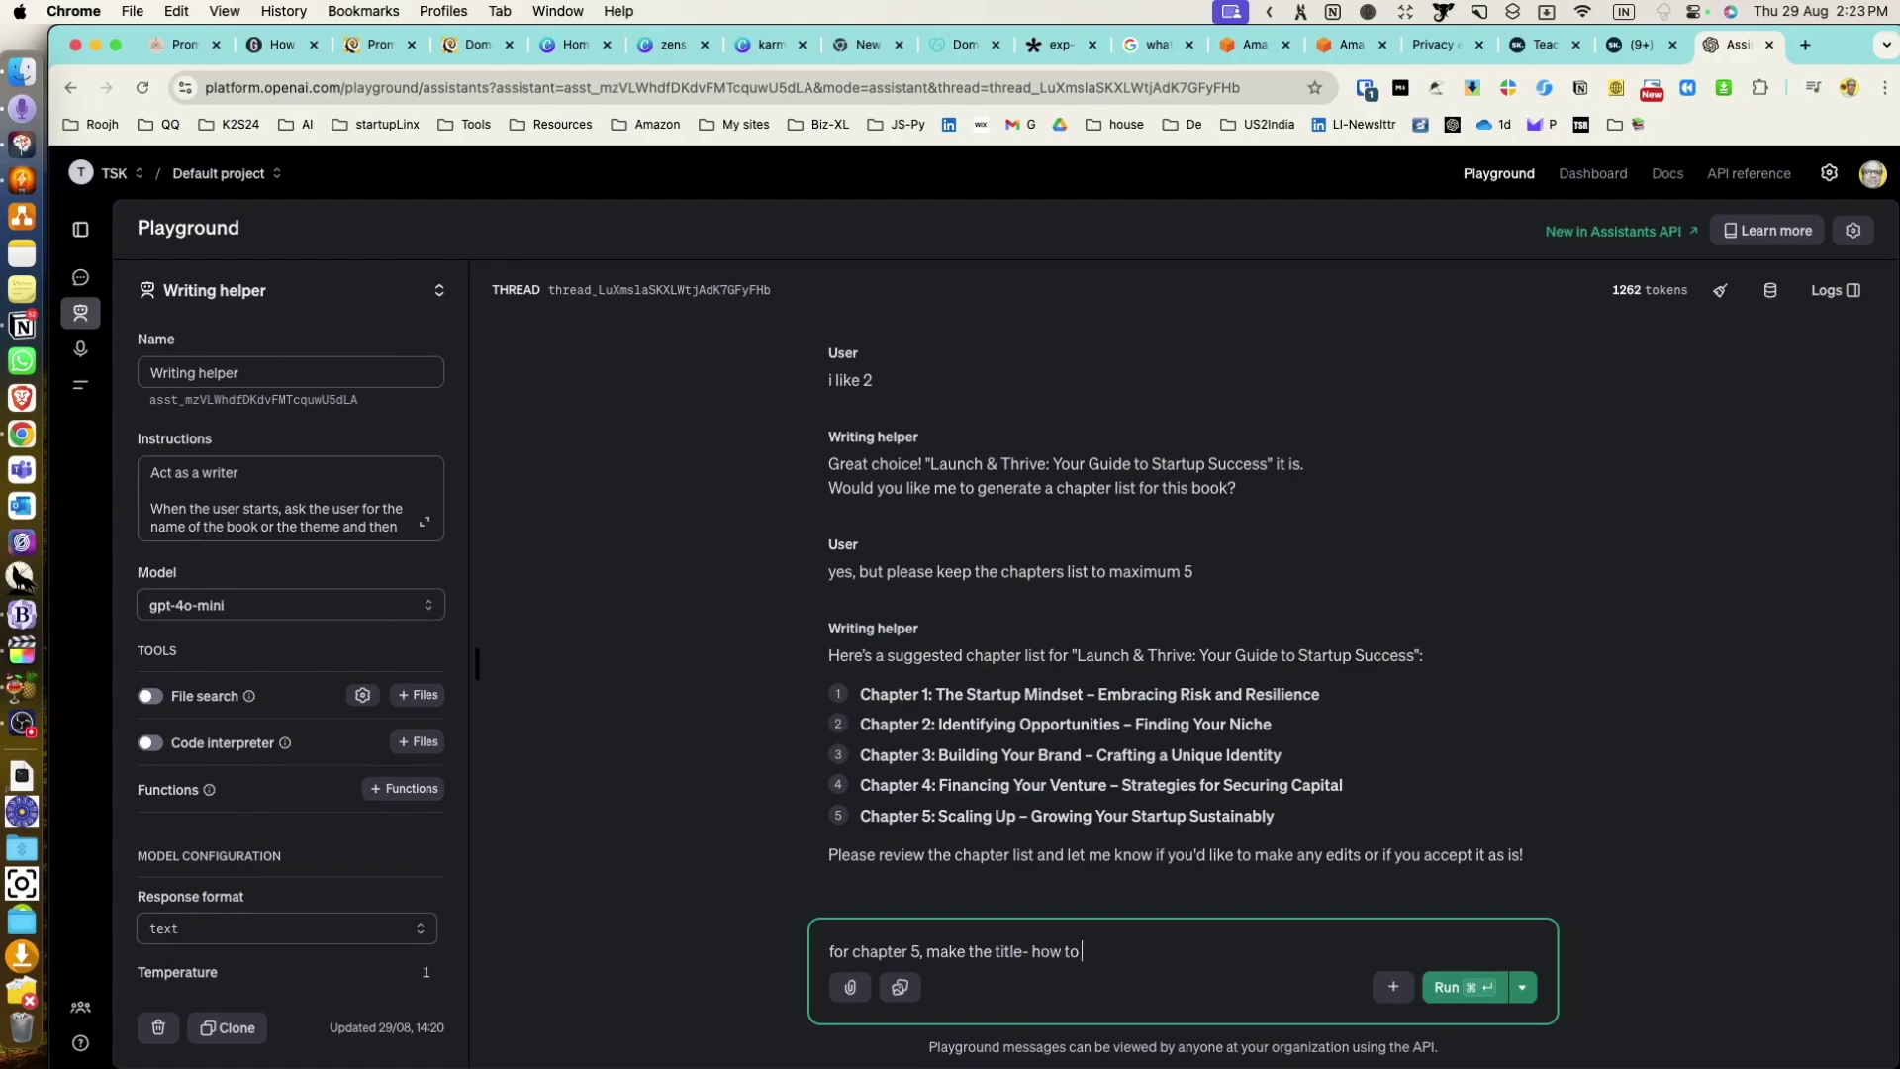
type("keep the VC happy")
left_click(1447, 986)
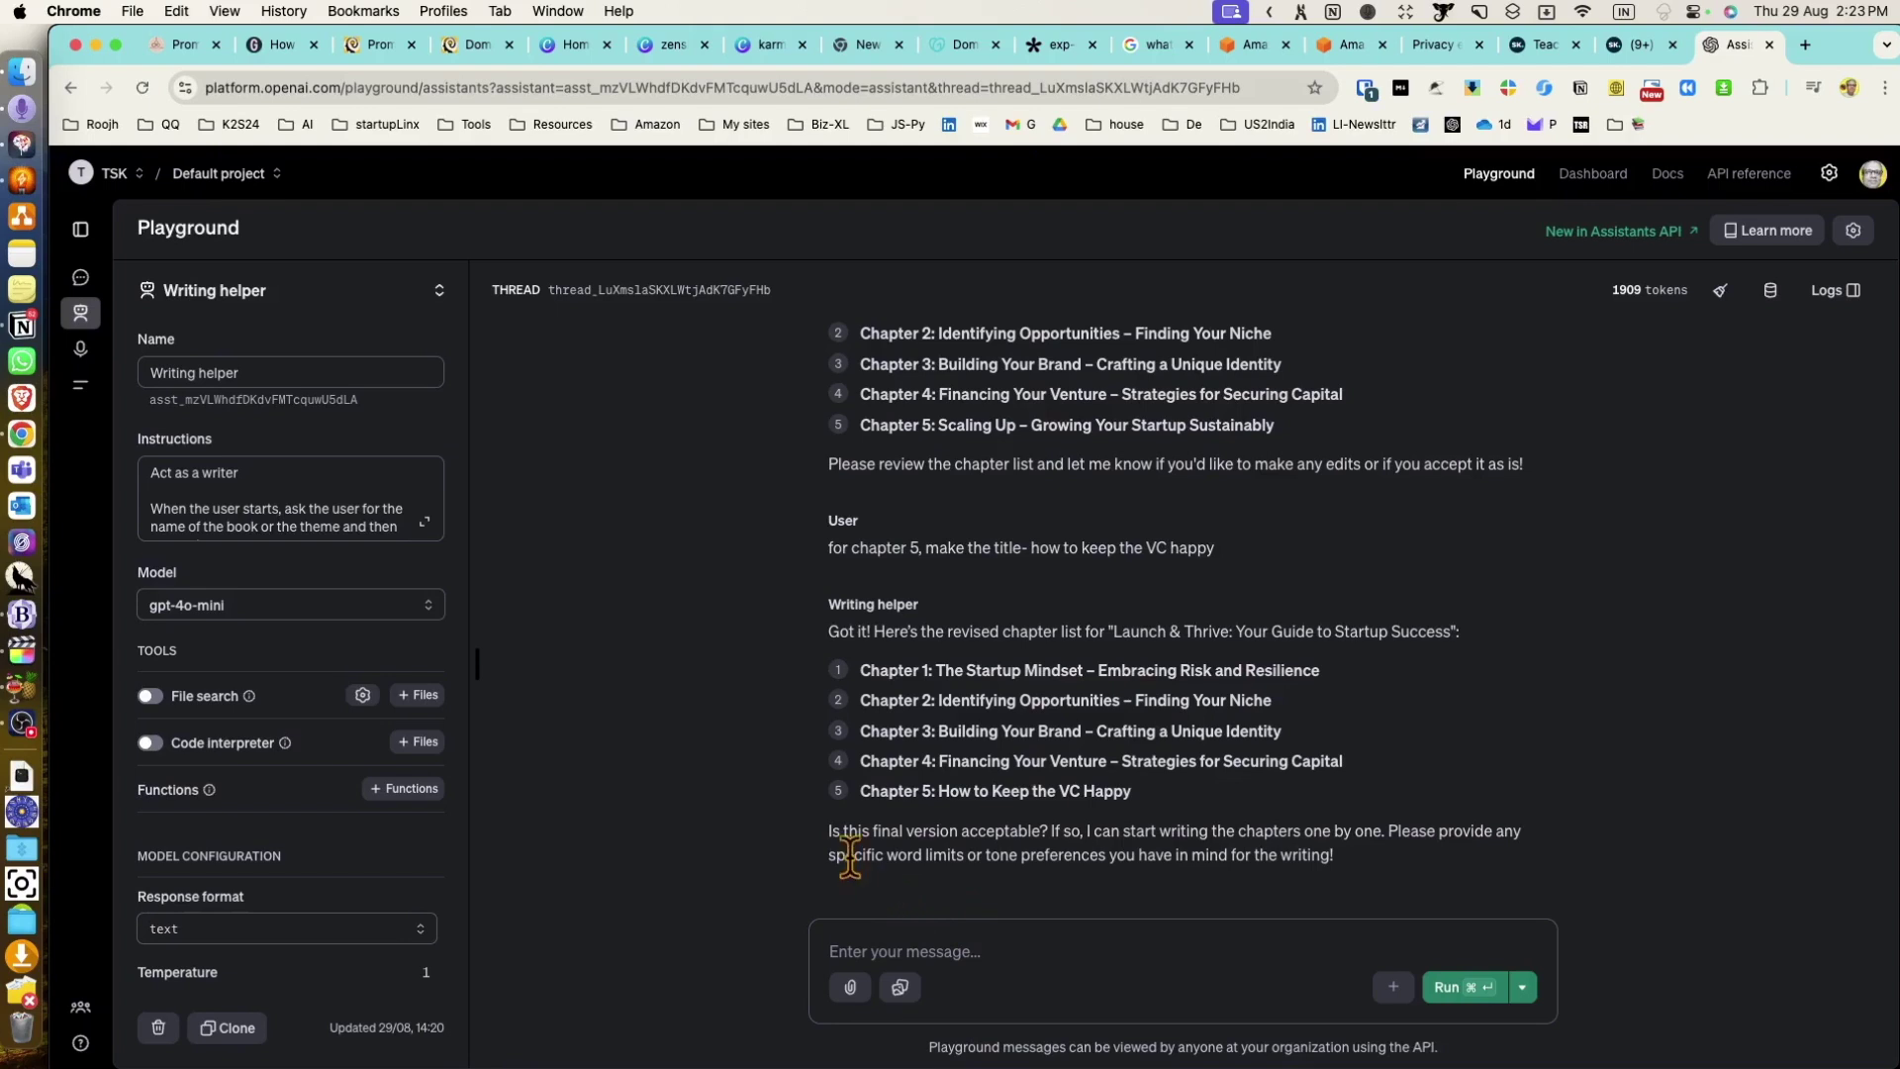
- Draft a message asking for chapter 3 with the line "write chapter 3. keep the word limit to 400 to 500 words"
left_click_drag(829, 854, 1105, 857)
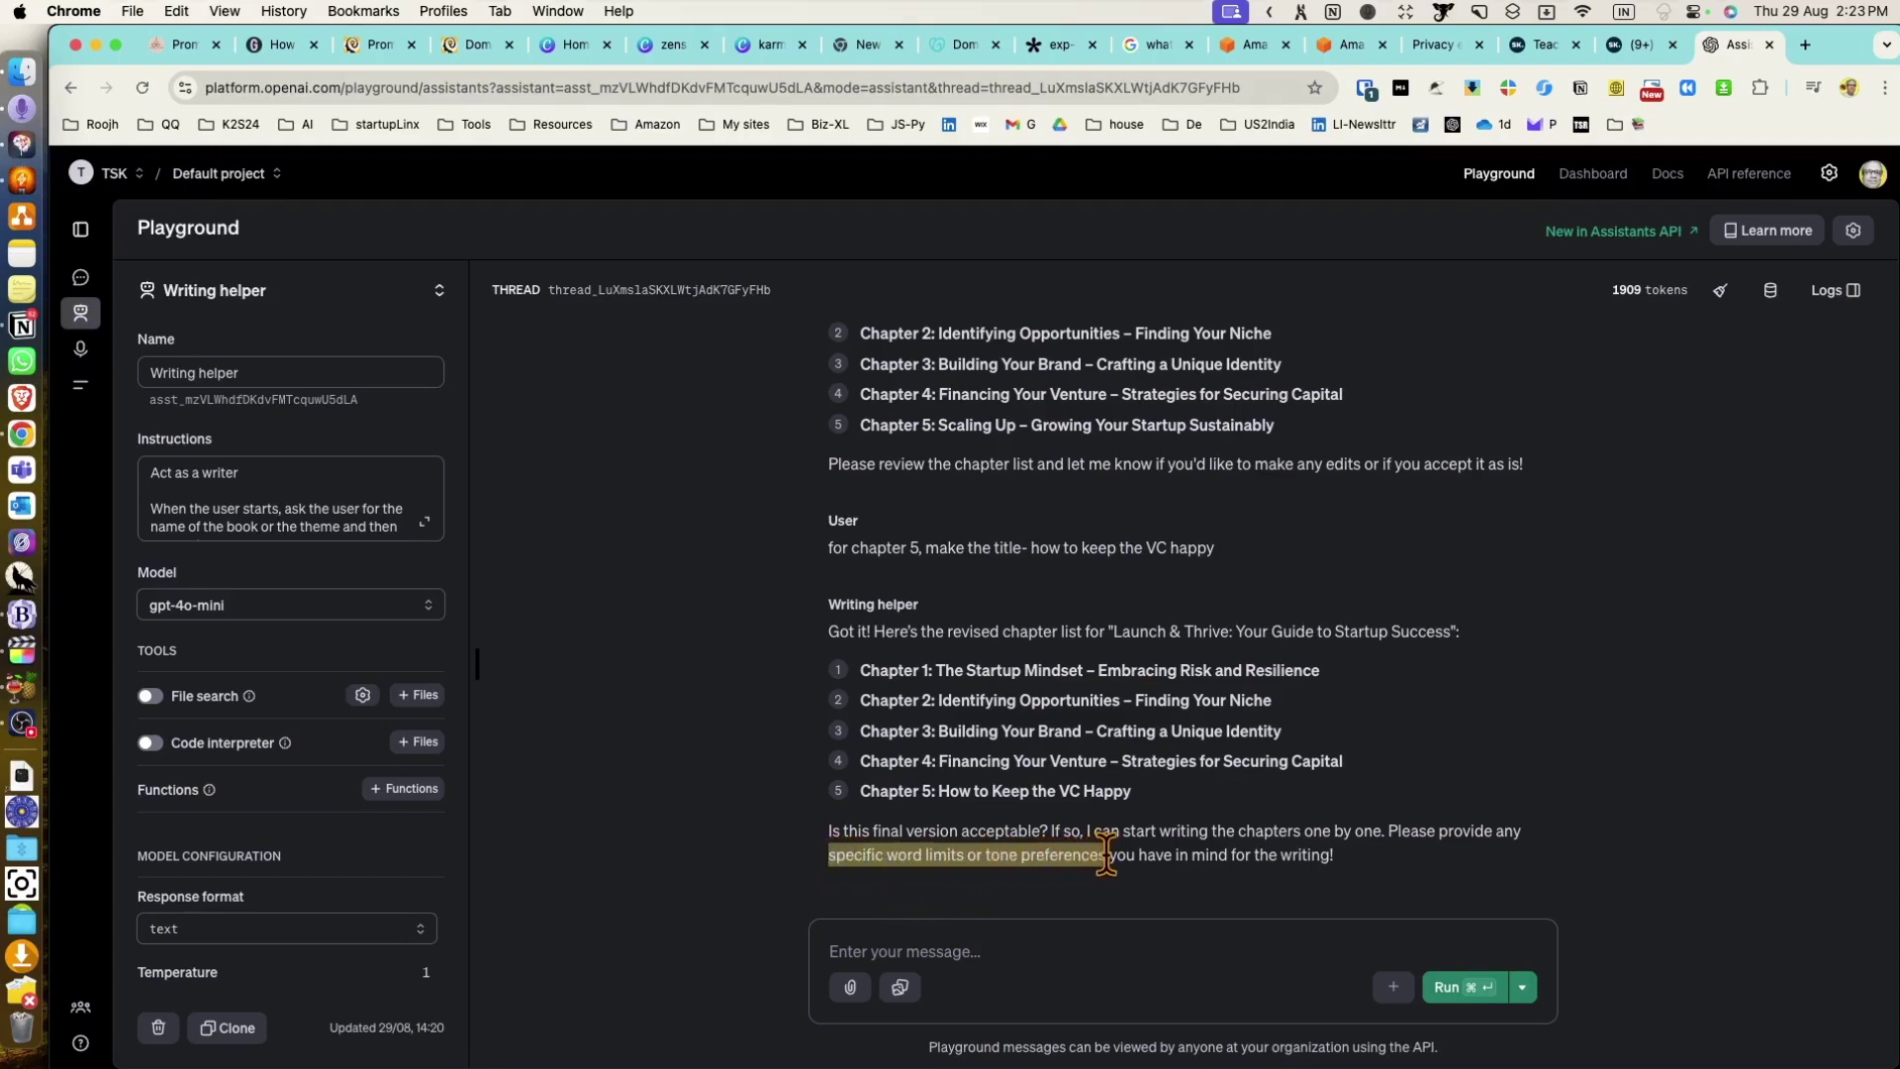
left_click(1023, 955)
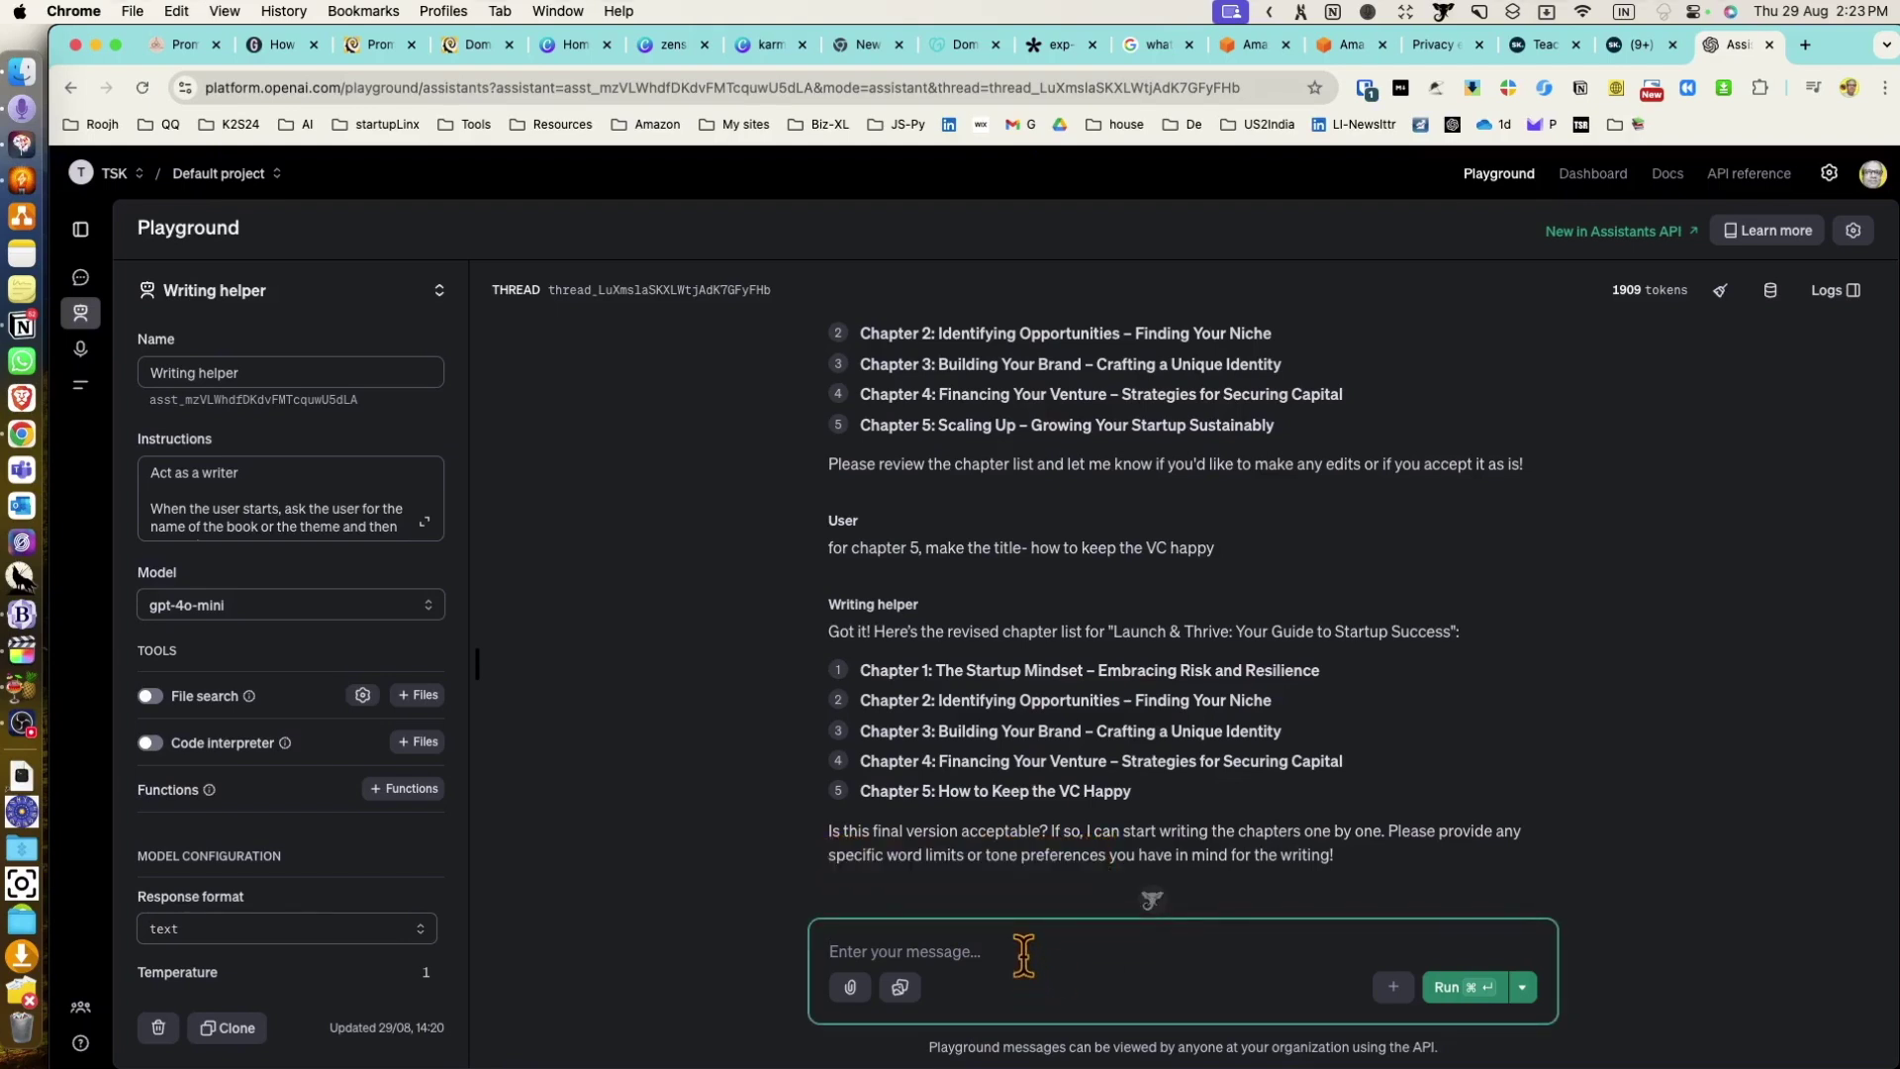
type("write chapt")
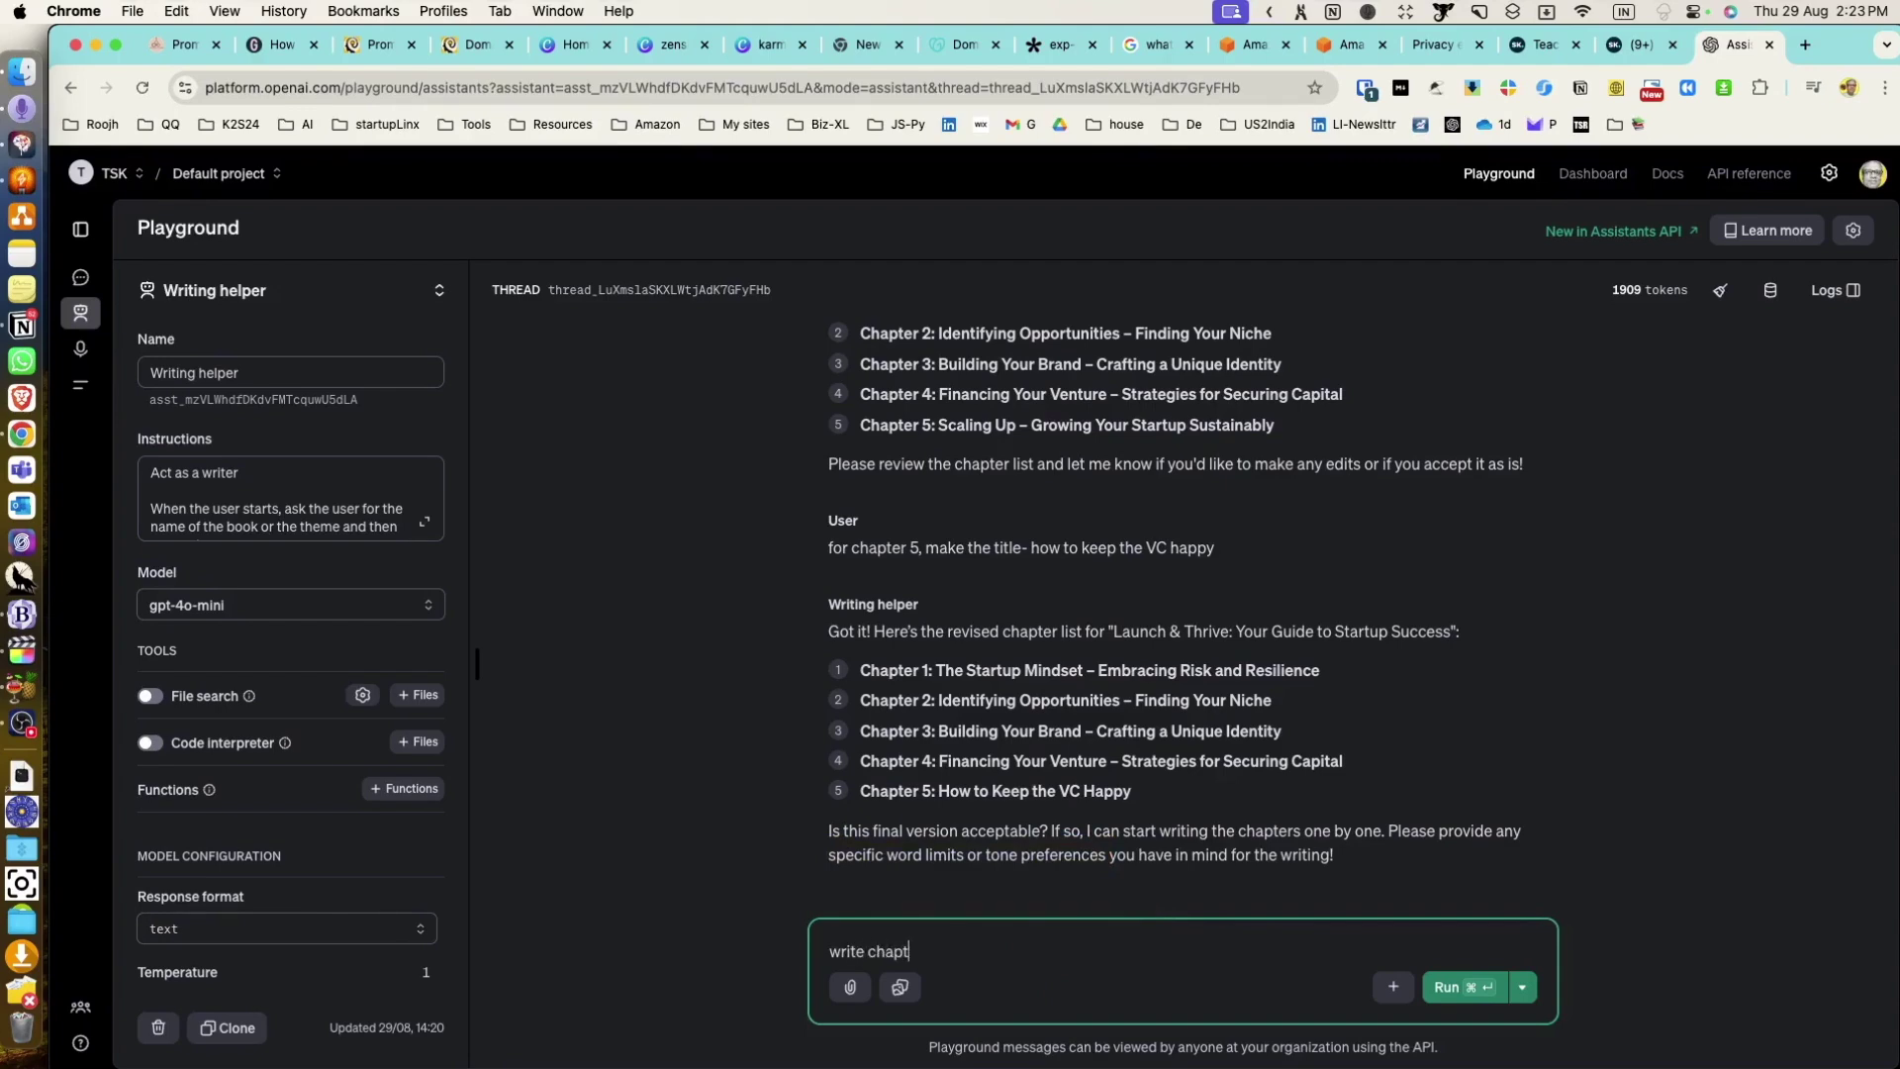
type("er 3. keep the word limit to 15")
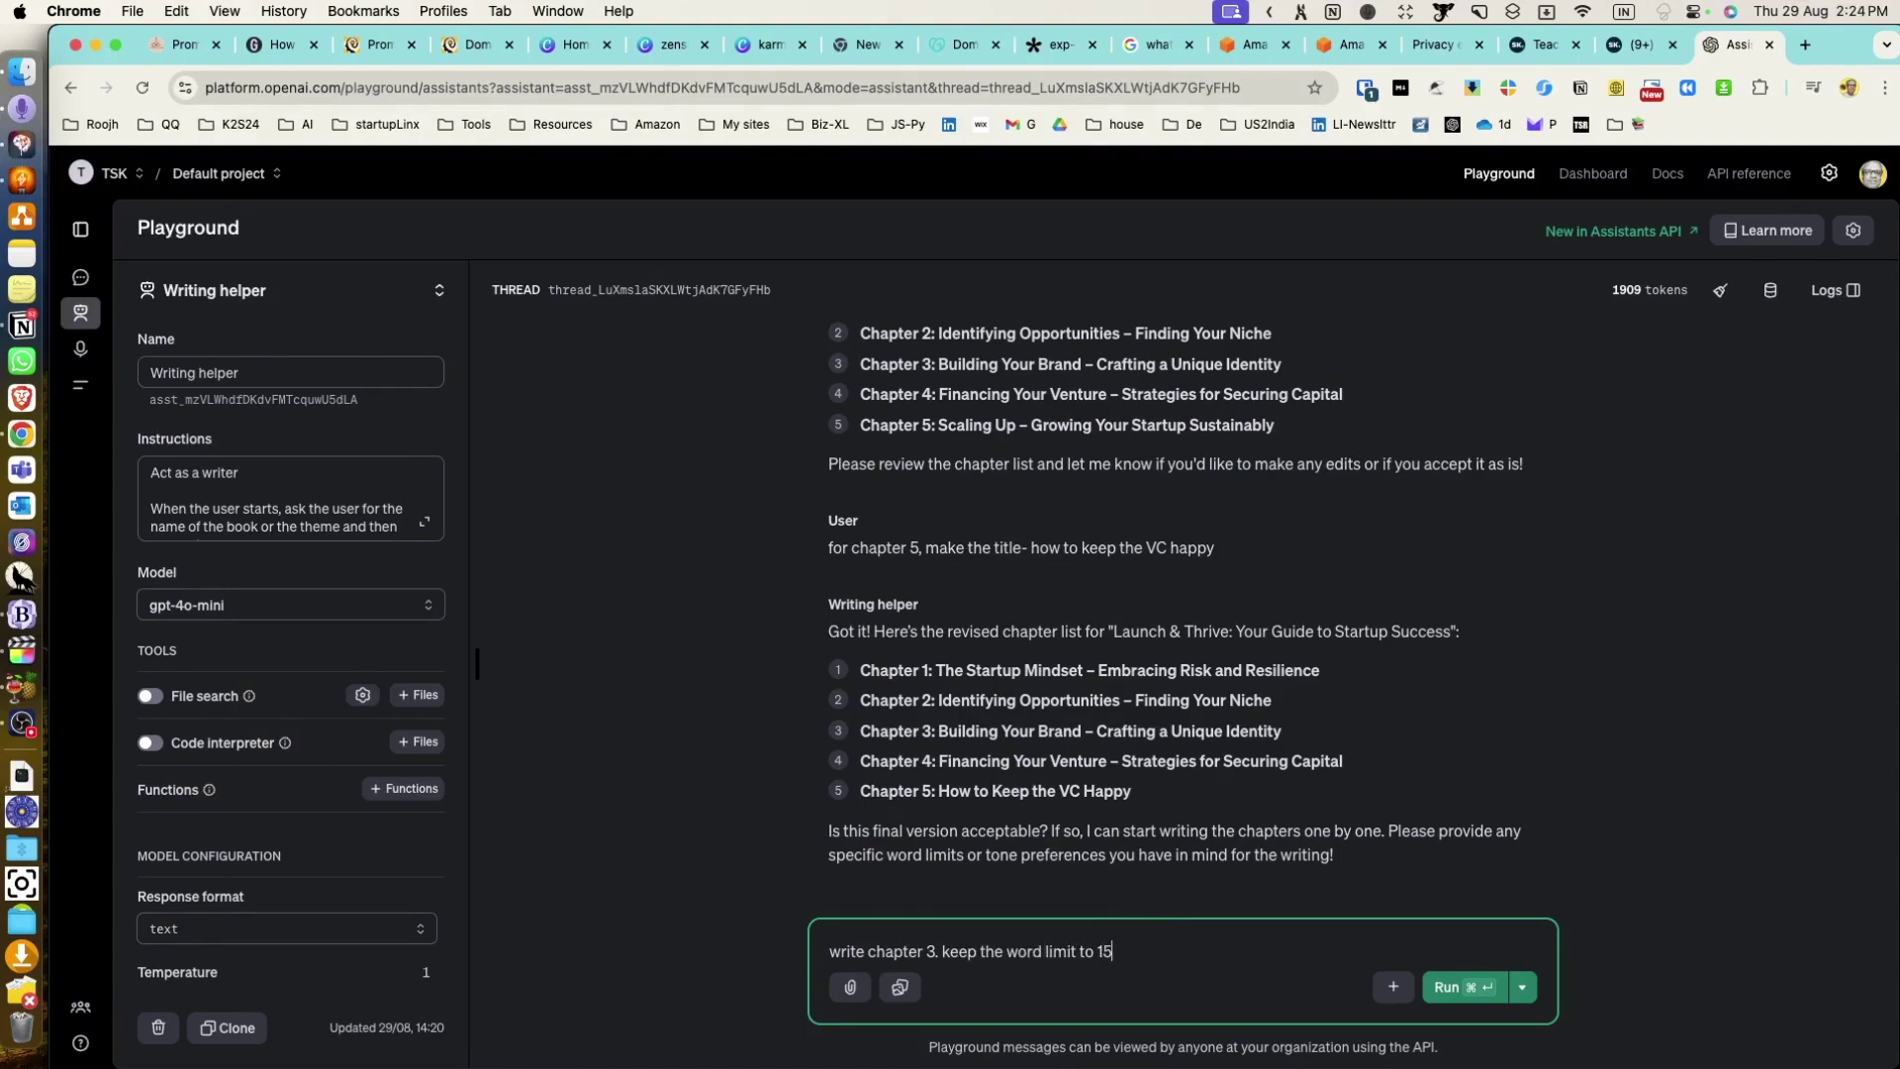
key("BackSpace")
key("BackSpace")
type("400 to 500 words")
key("Return")
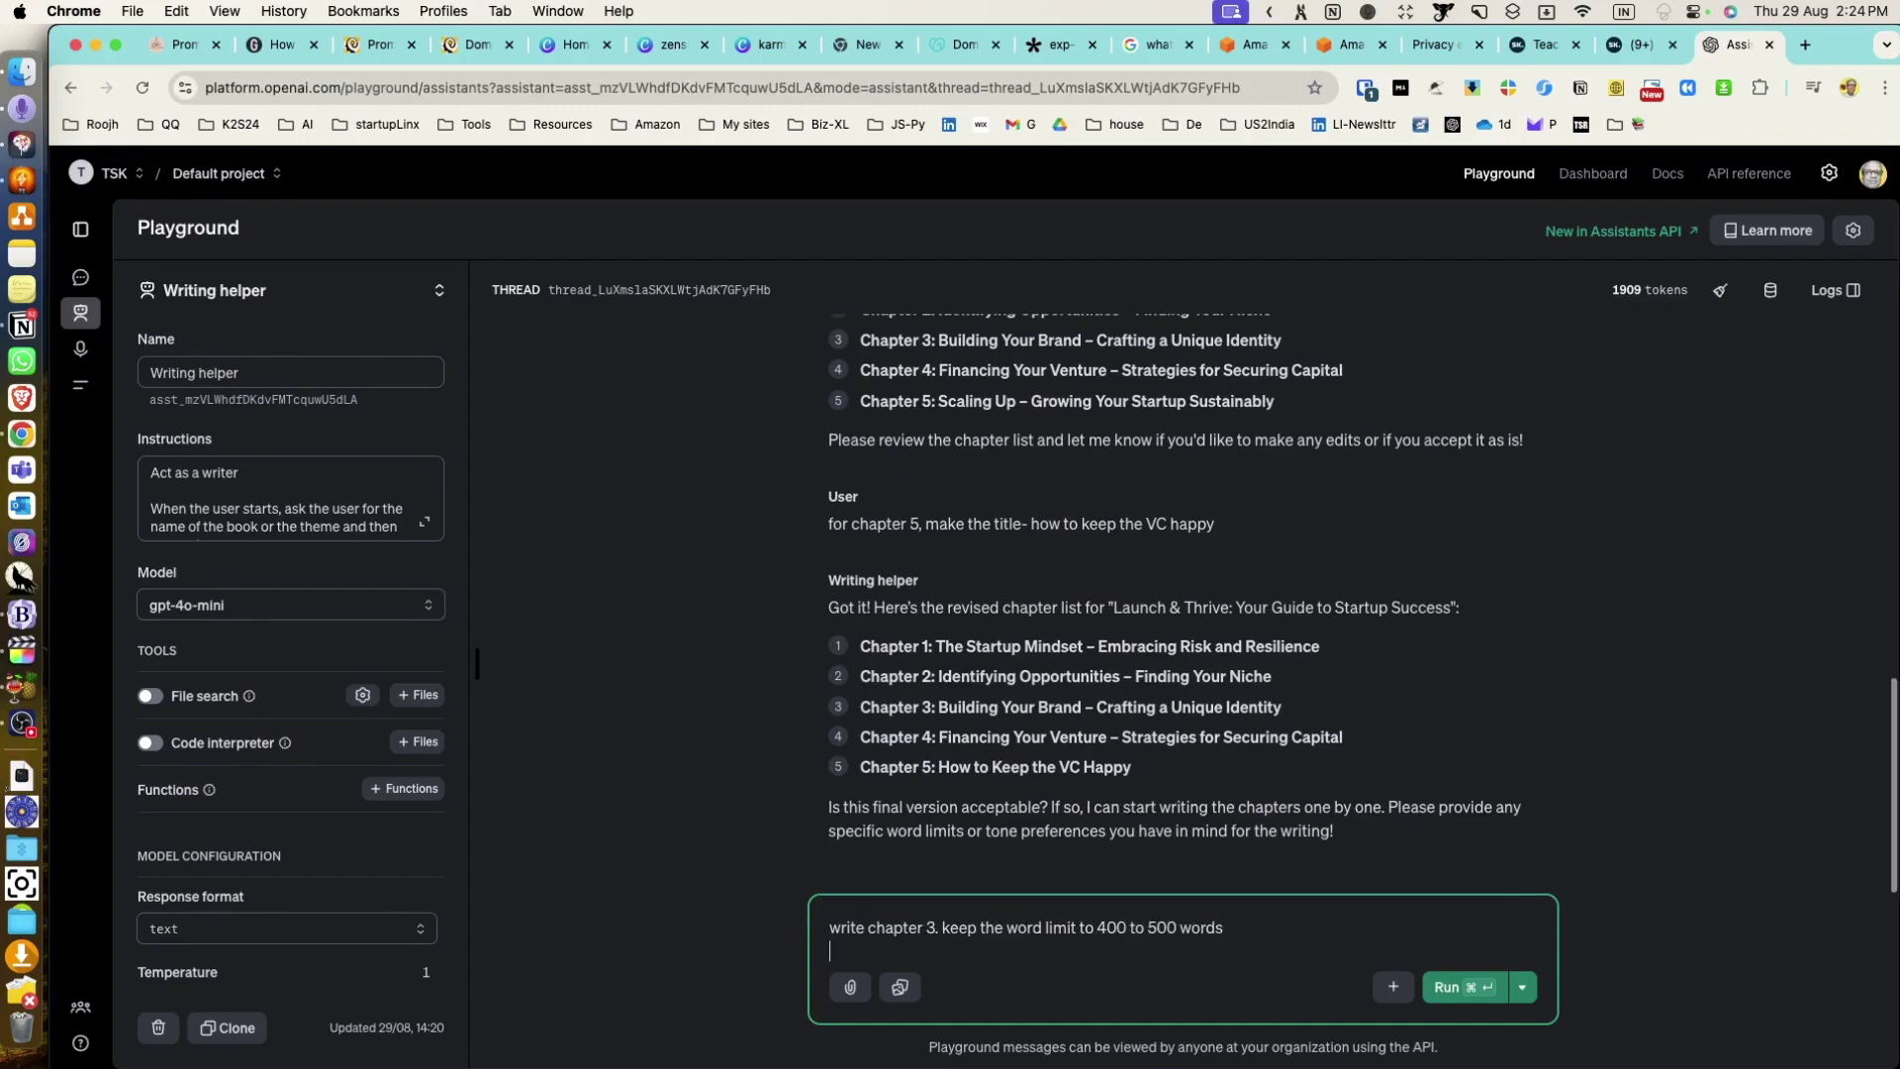
- Add requests for a friendly tone, no marketing jargon, and industry examples with dates and successful CEOs' names, and send the message
type("e sh")
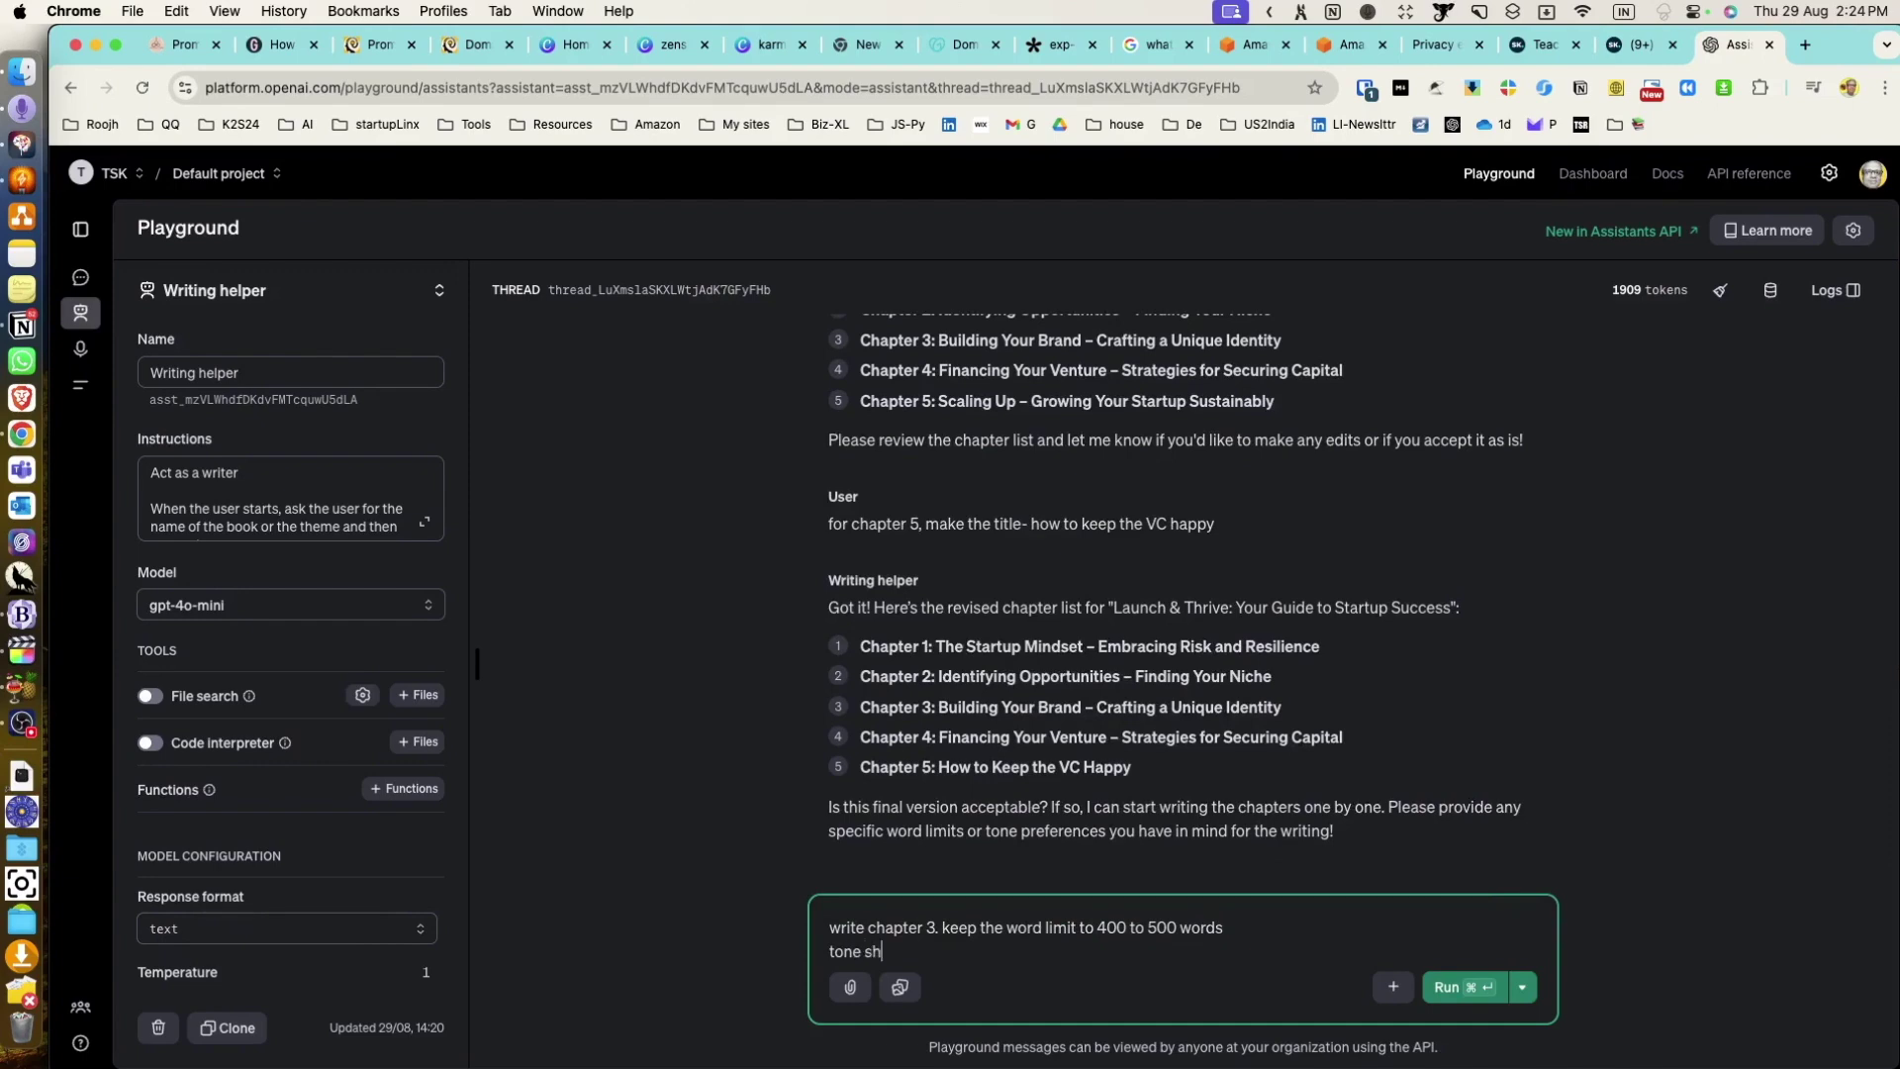
type("ould be firendly")
key("Return")
type("av")
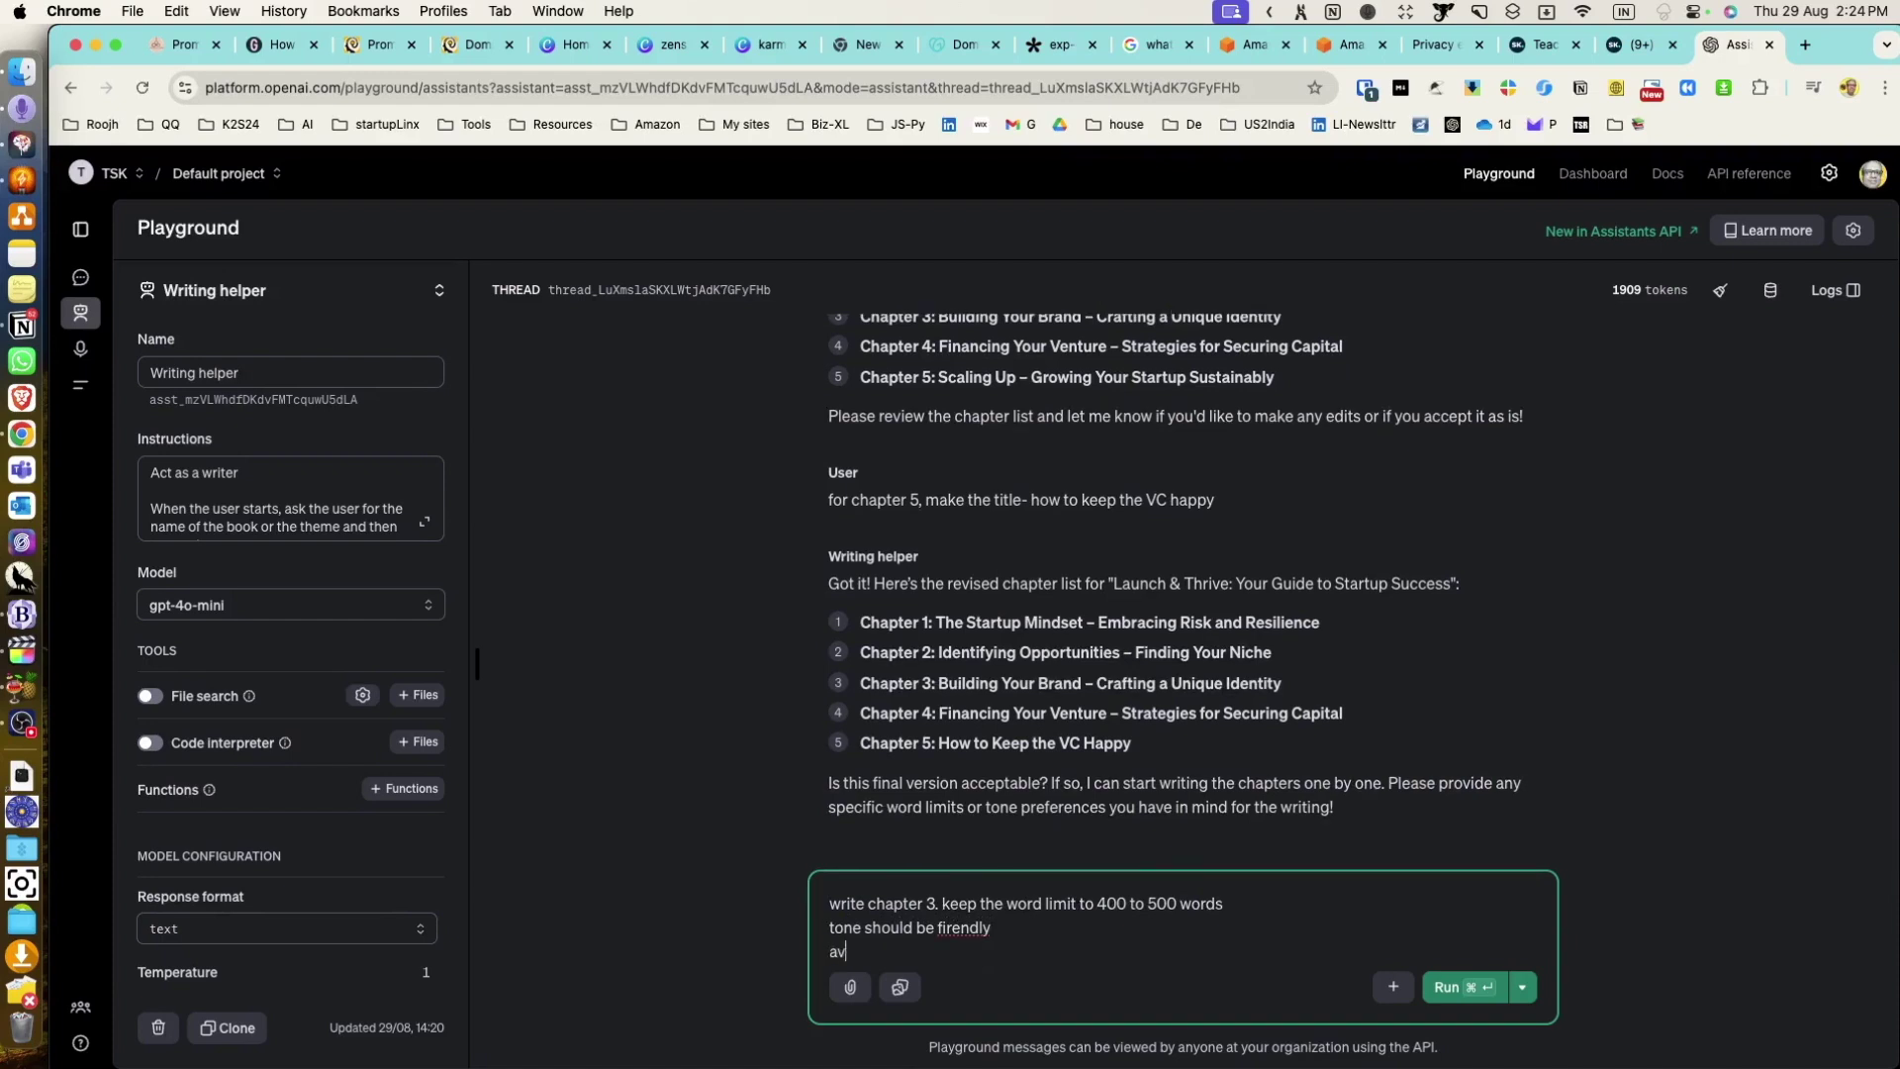
type("oid jargon in marketing area")
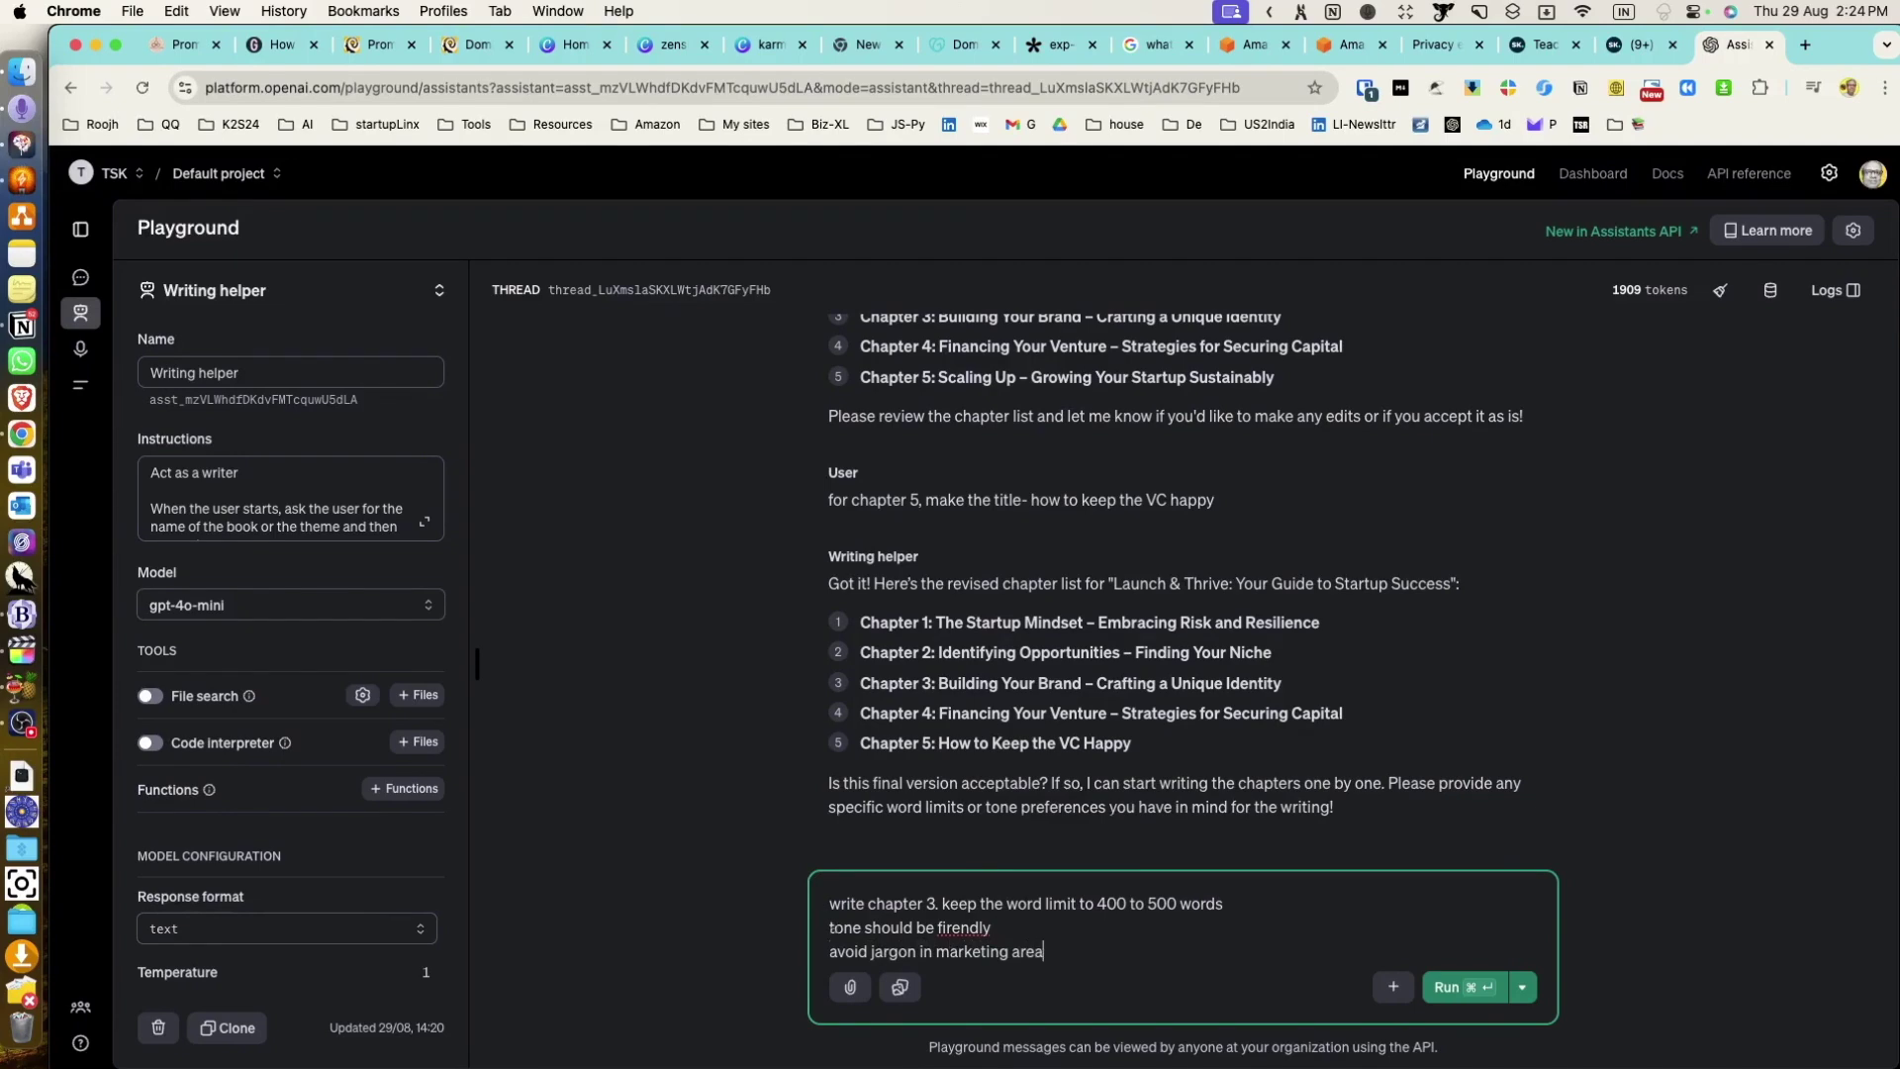
key("shift+Return")
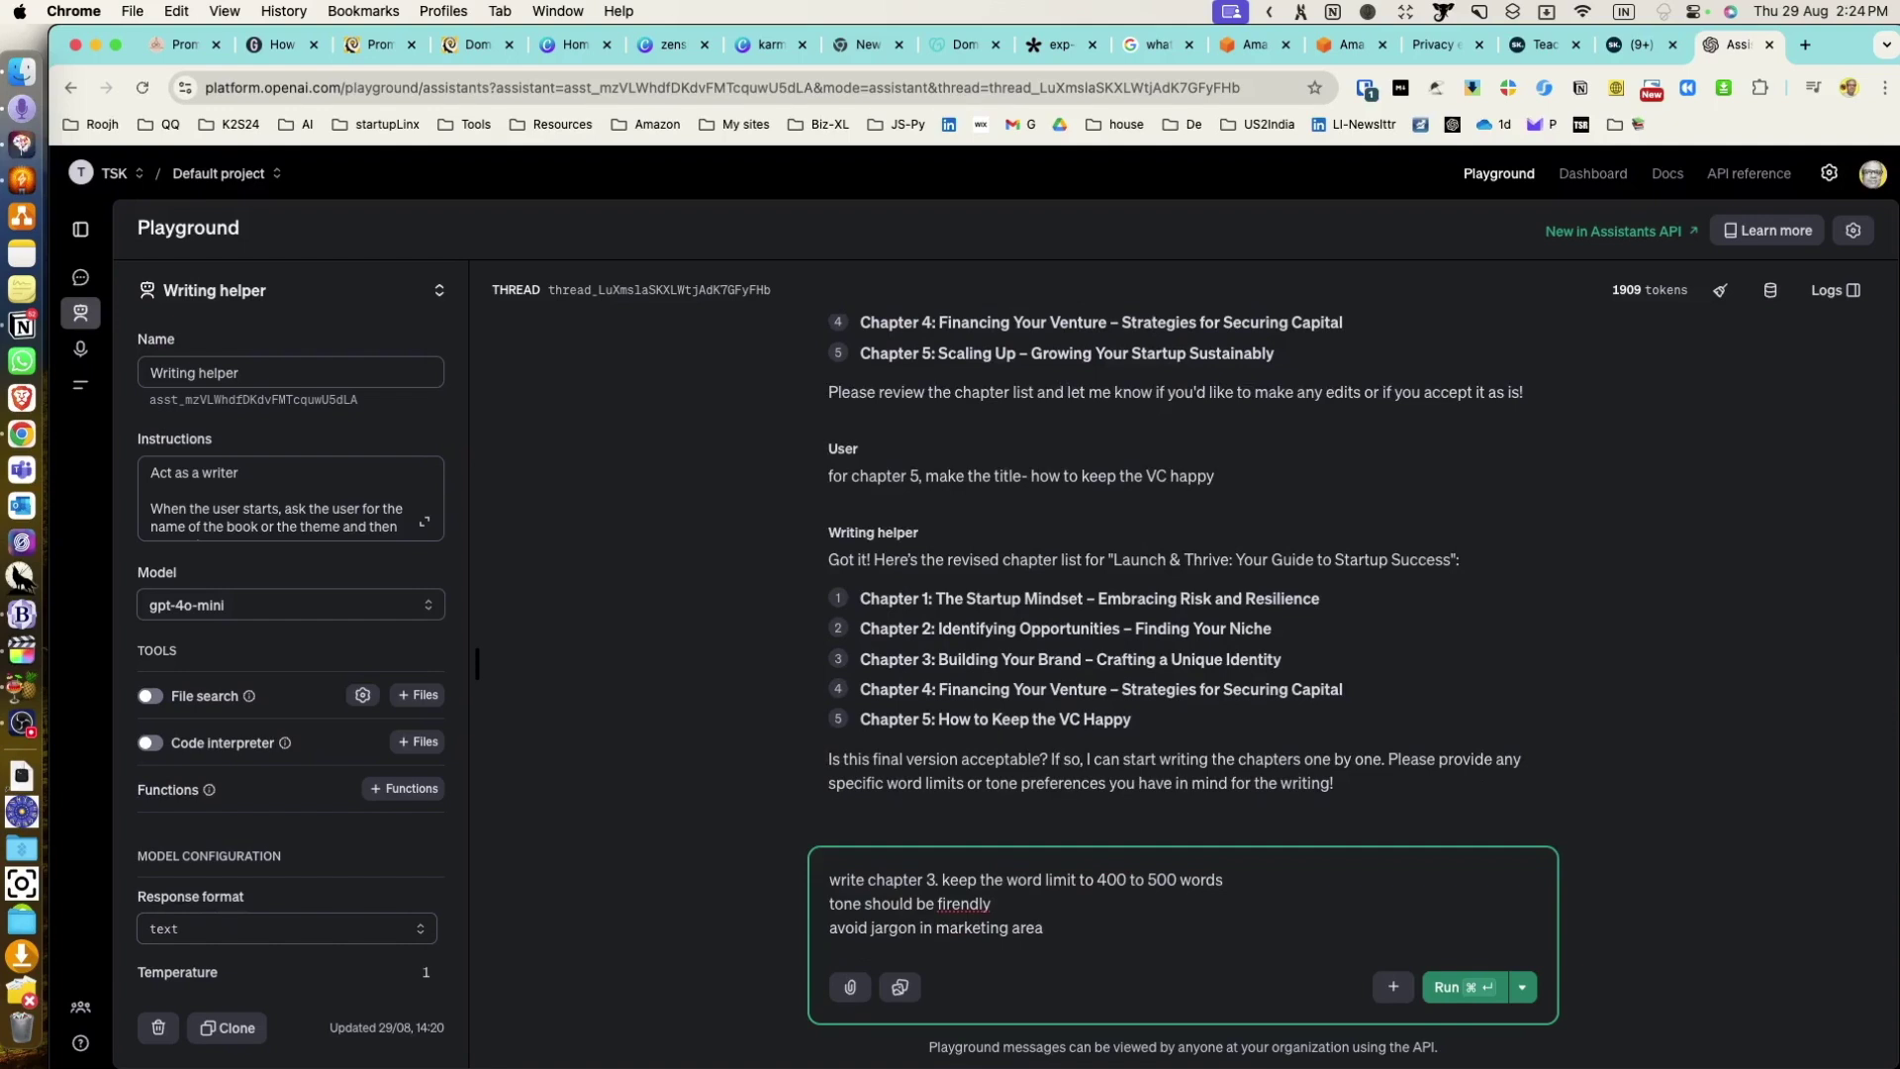
type("provide industry examples with dates")
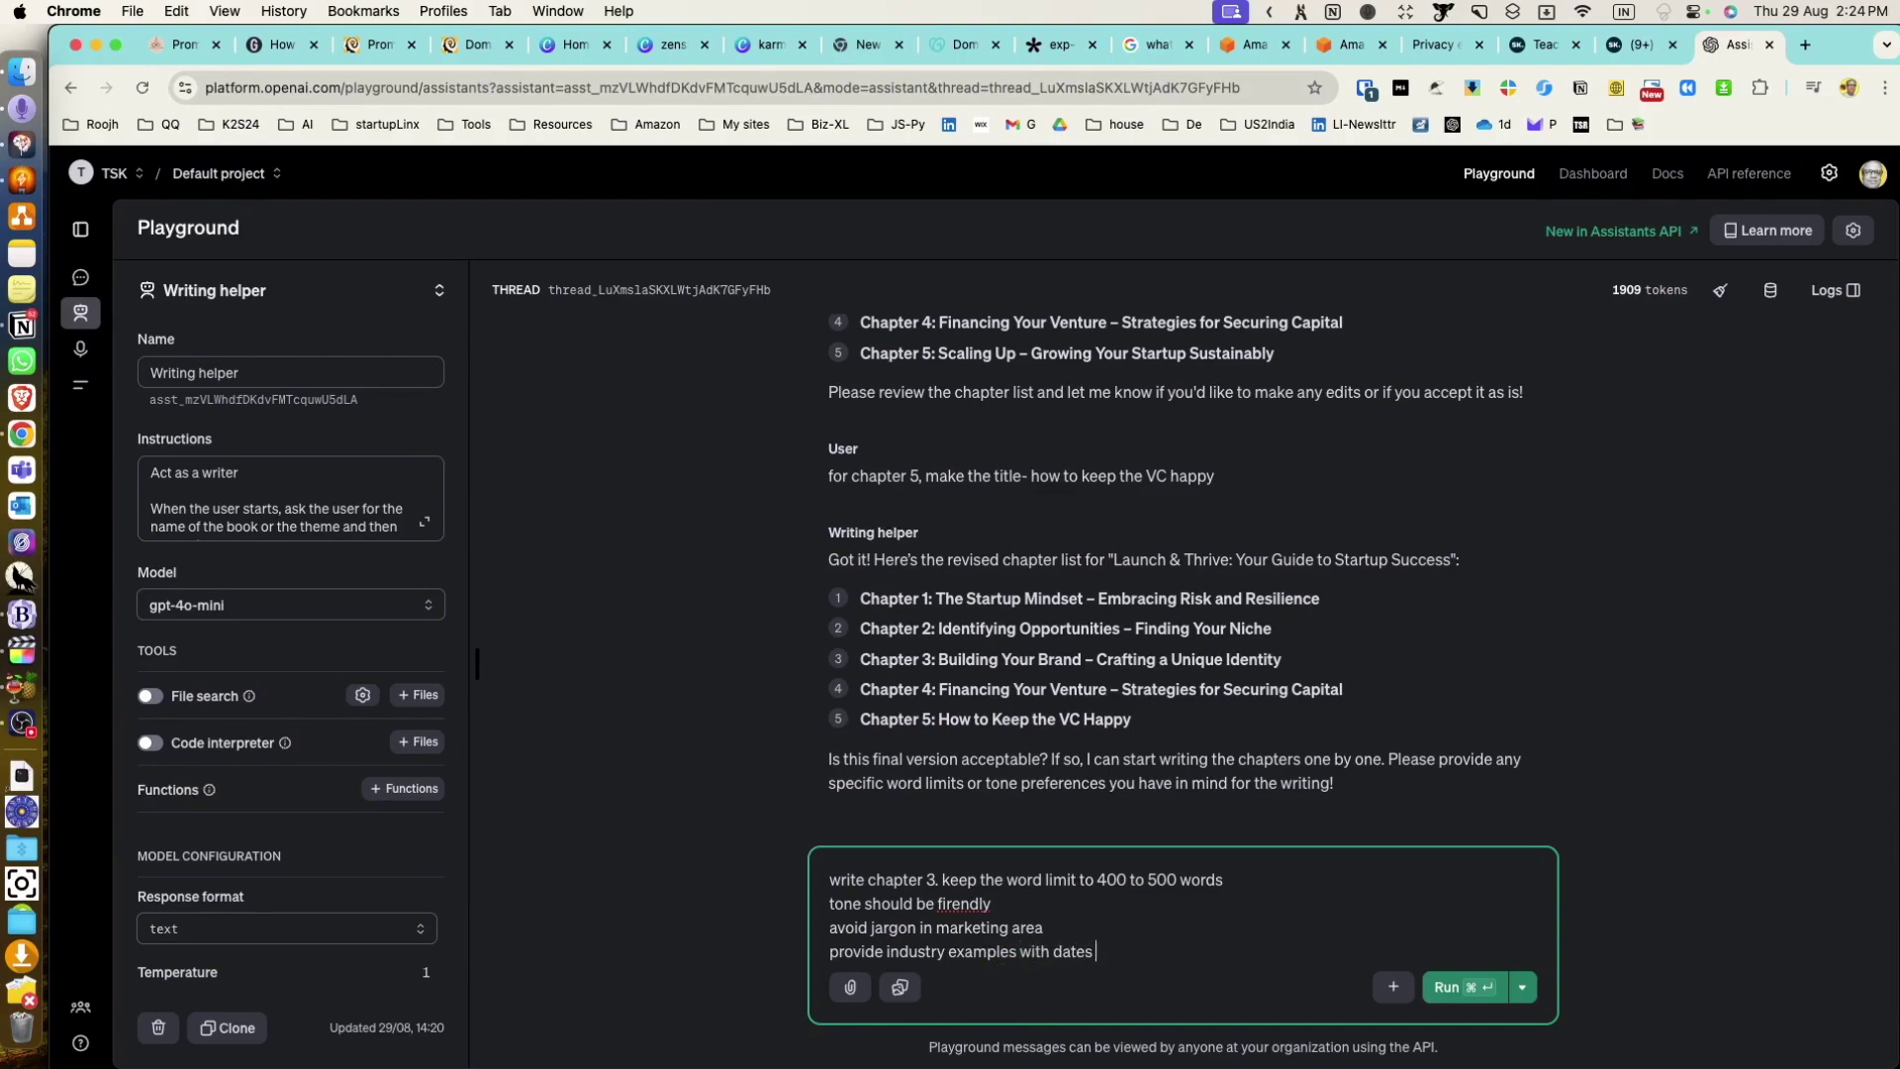
type(" and succesful CEOs' names")
left_click(1456, 987)
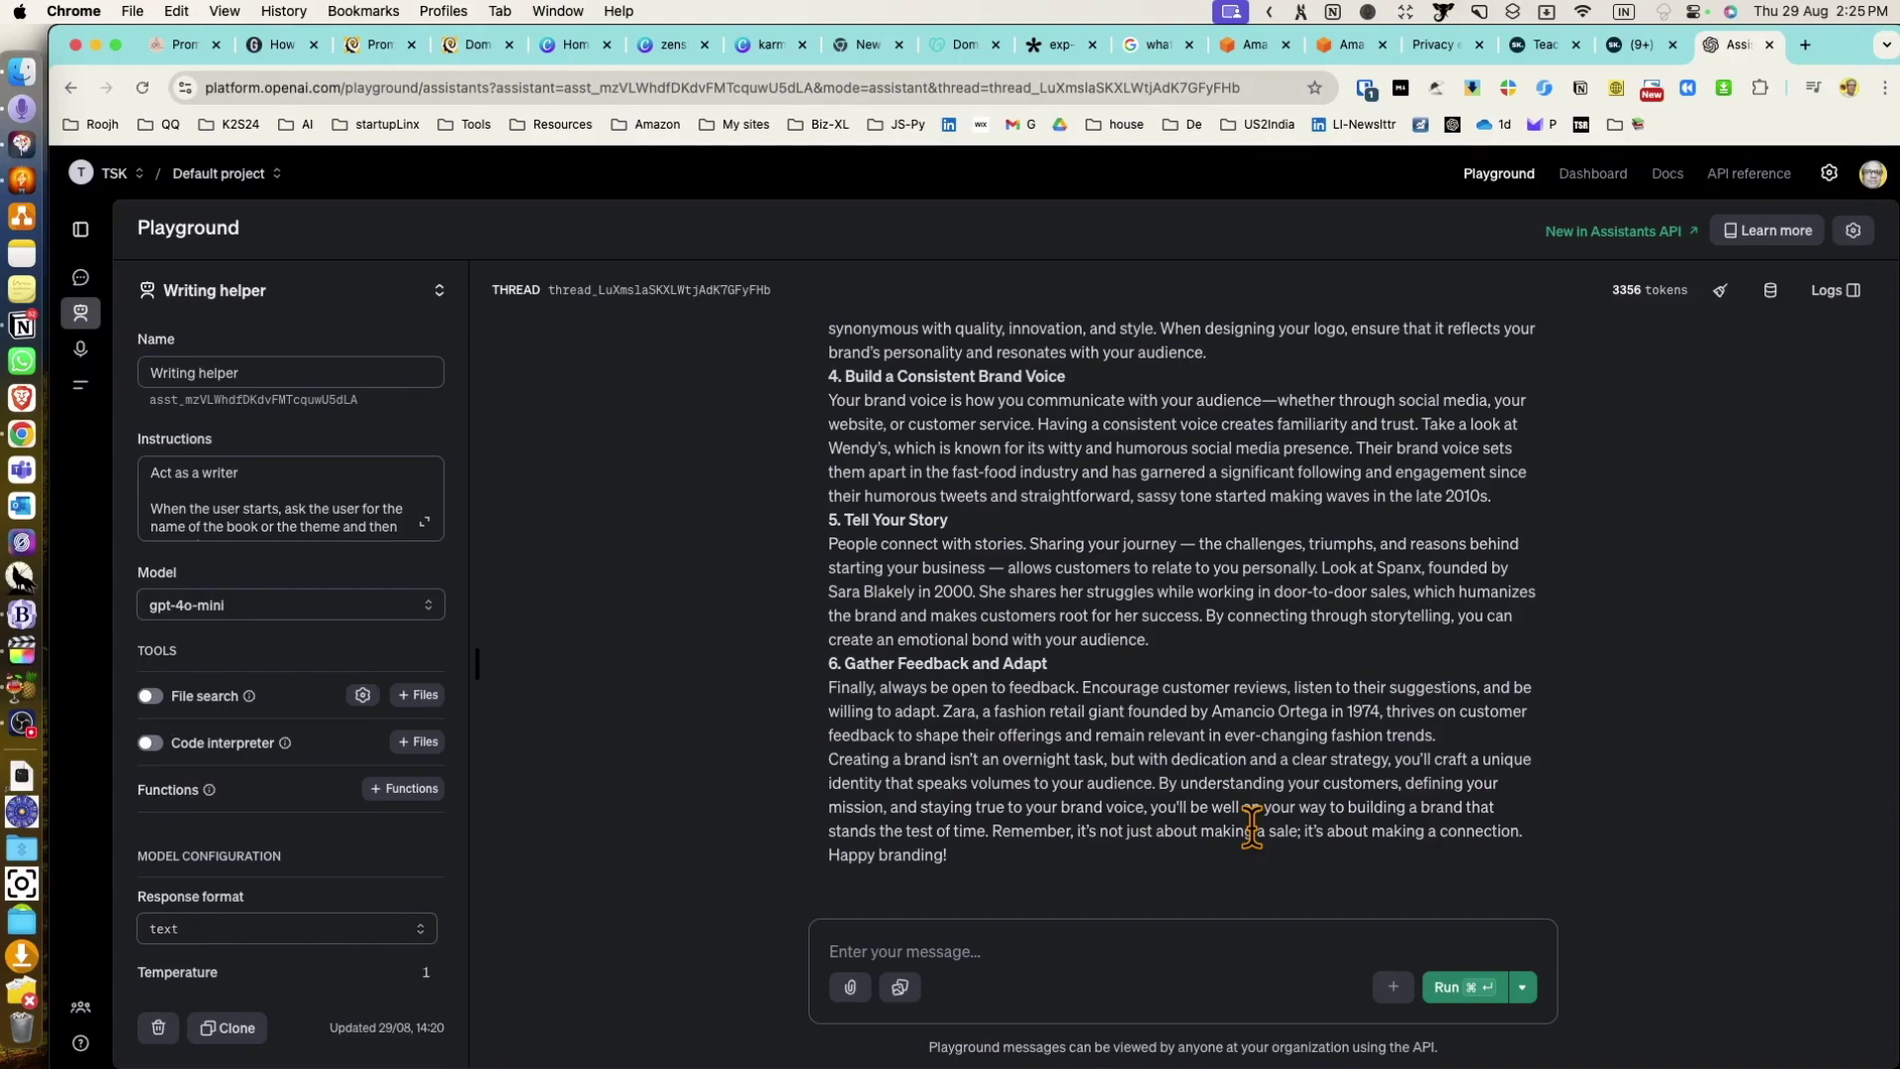
- Review the generated chapter 3 from heading to closing paragraph against the request's length, tone and example requirements
scroll(1244, 824, "up", 10)
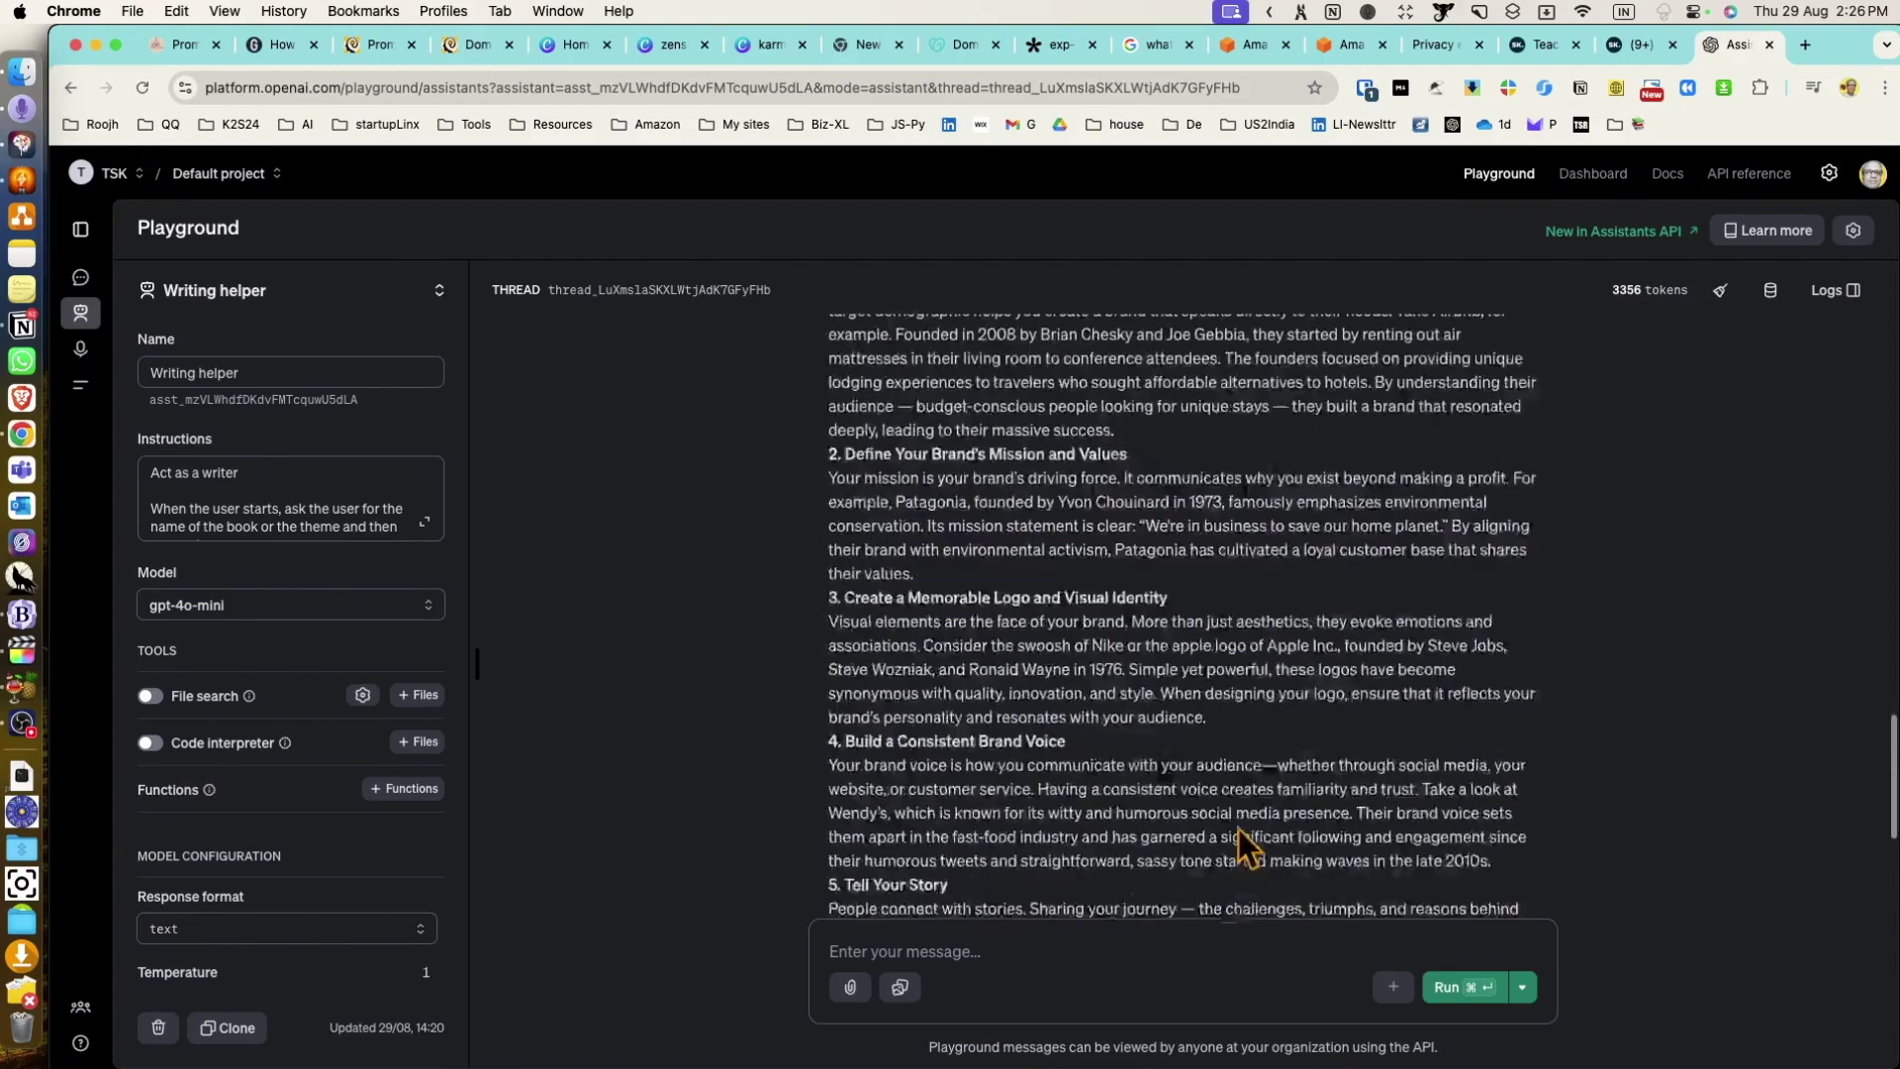
scroll(1236, 825, "up", 5)
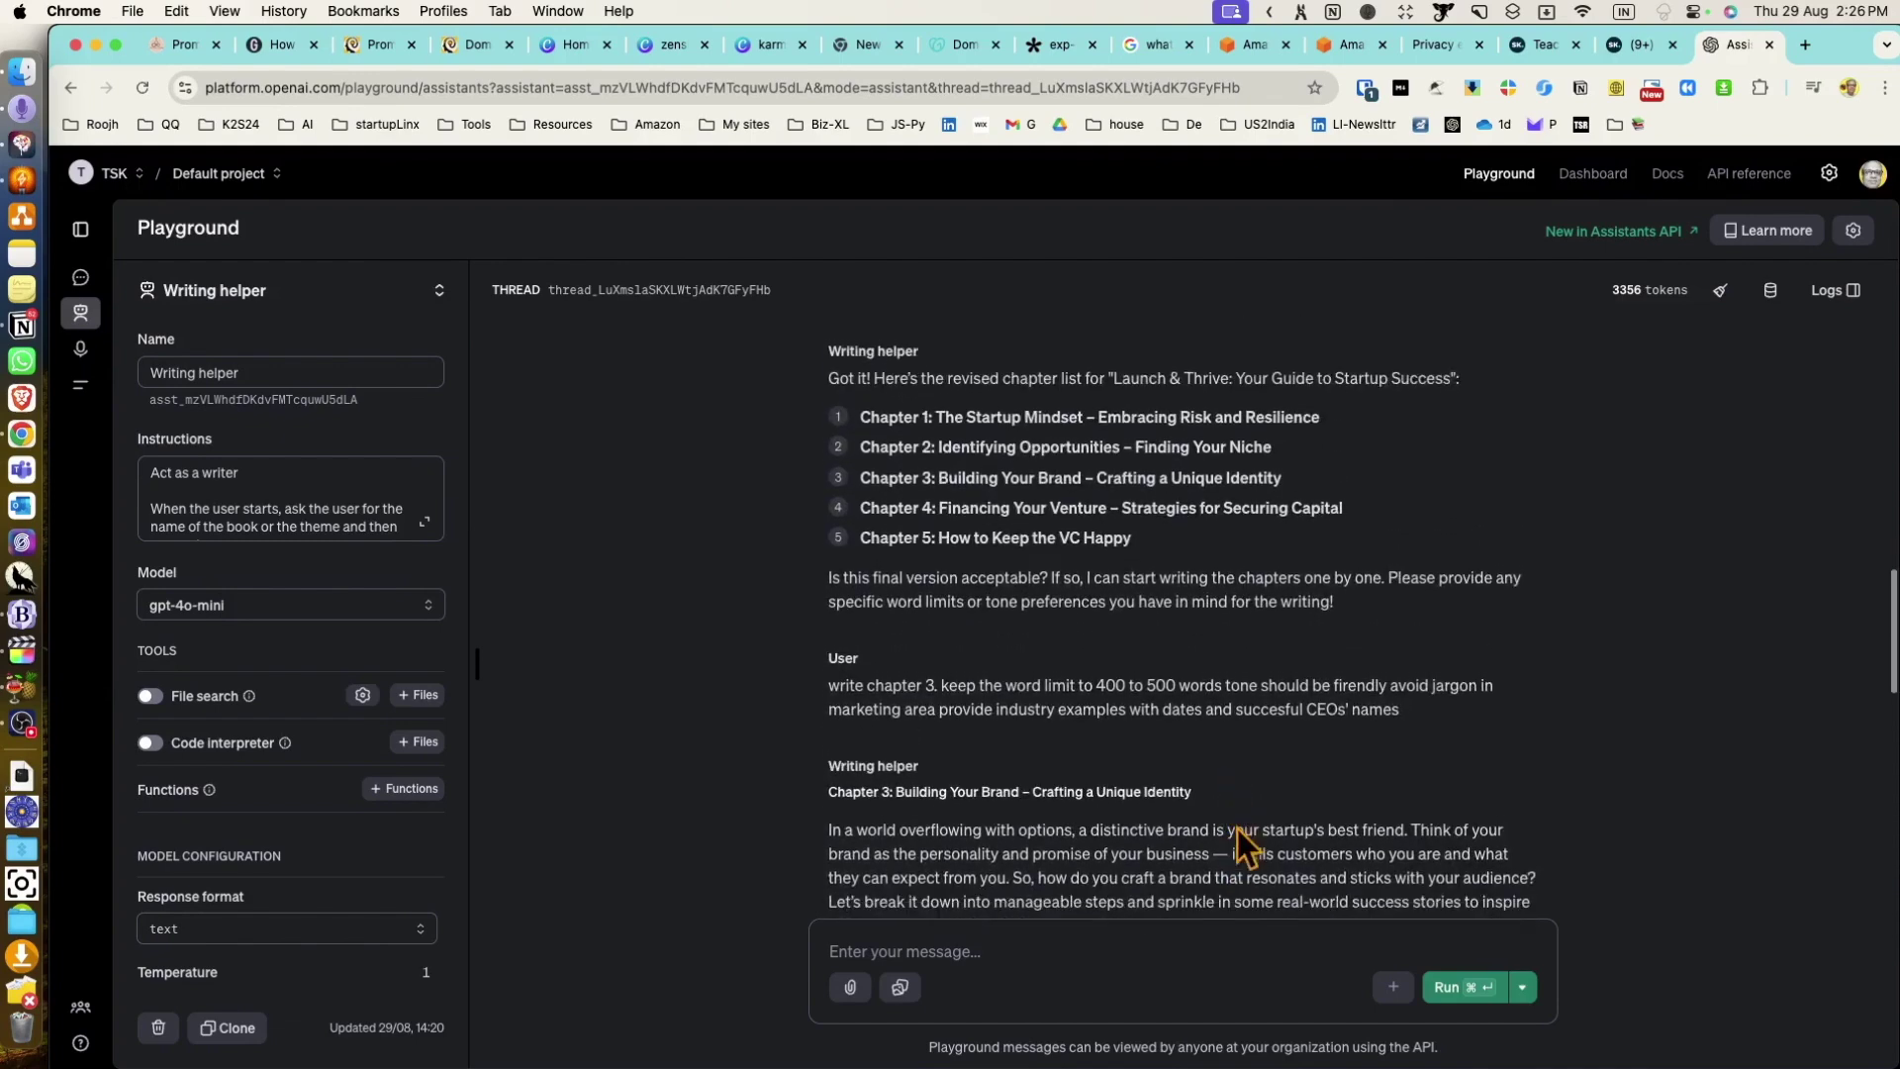
left_click_drag(830, 775, 1210, 782)
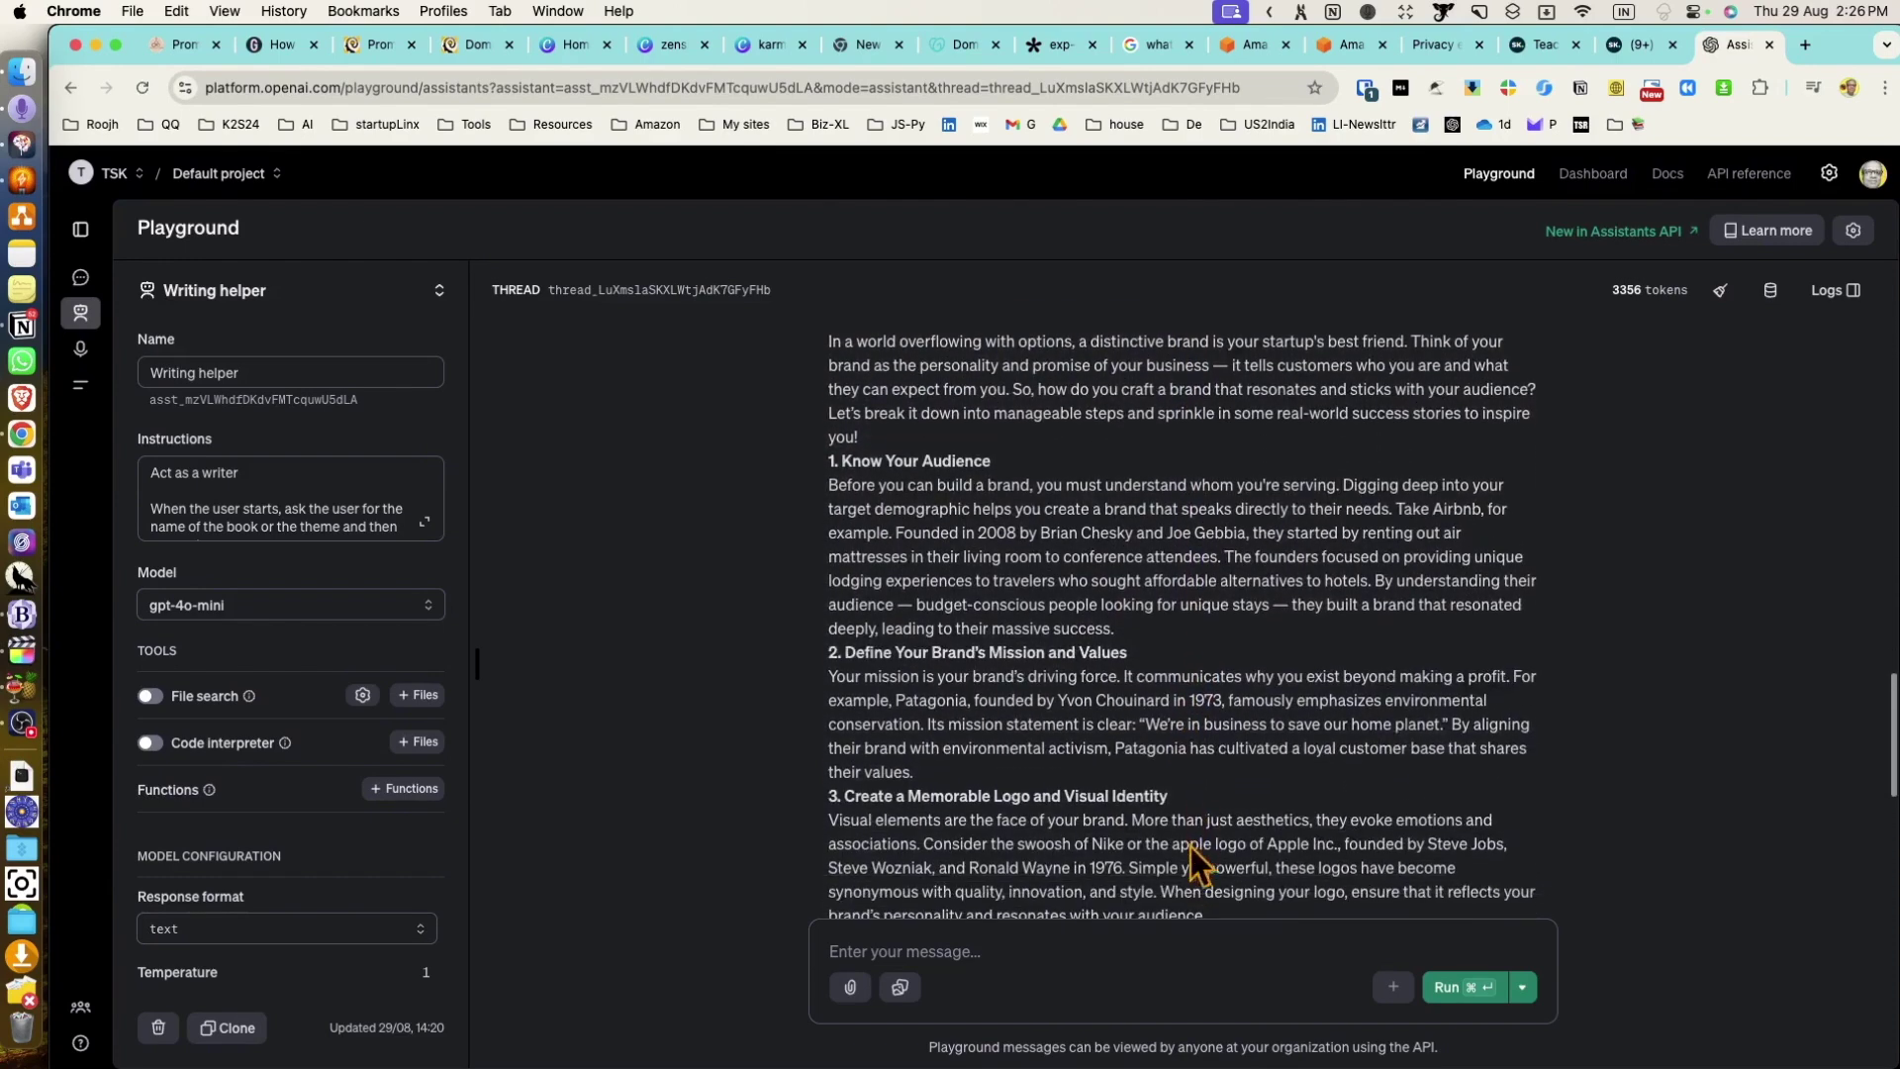
scroll(1192, 762, "up", 3)
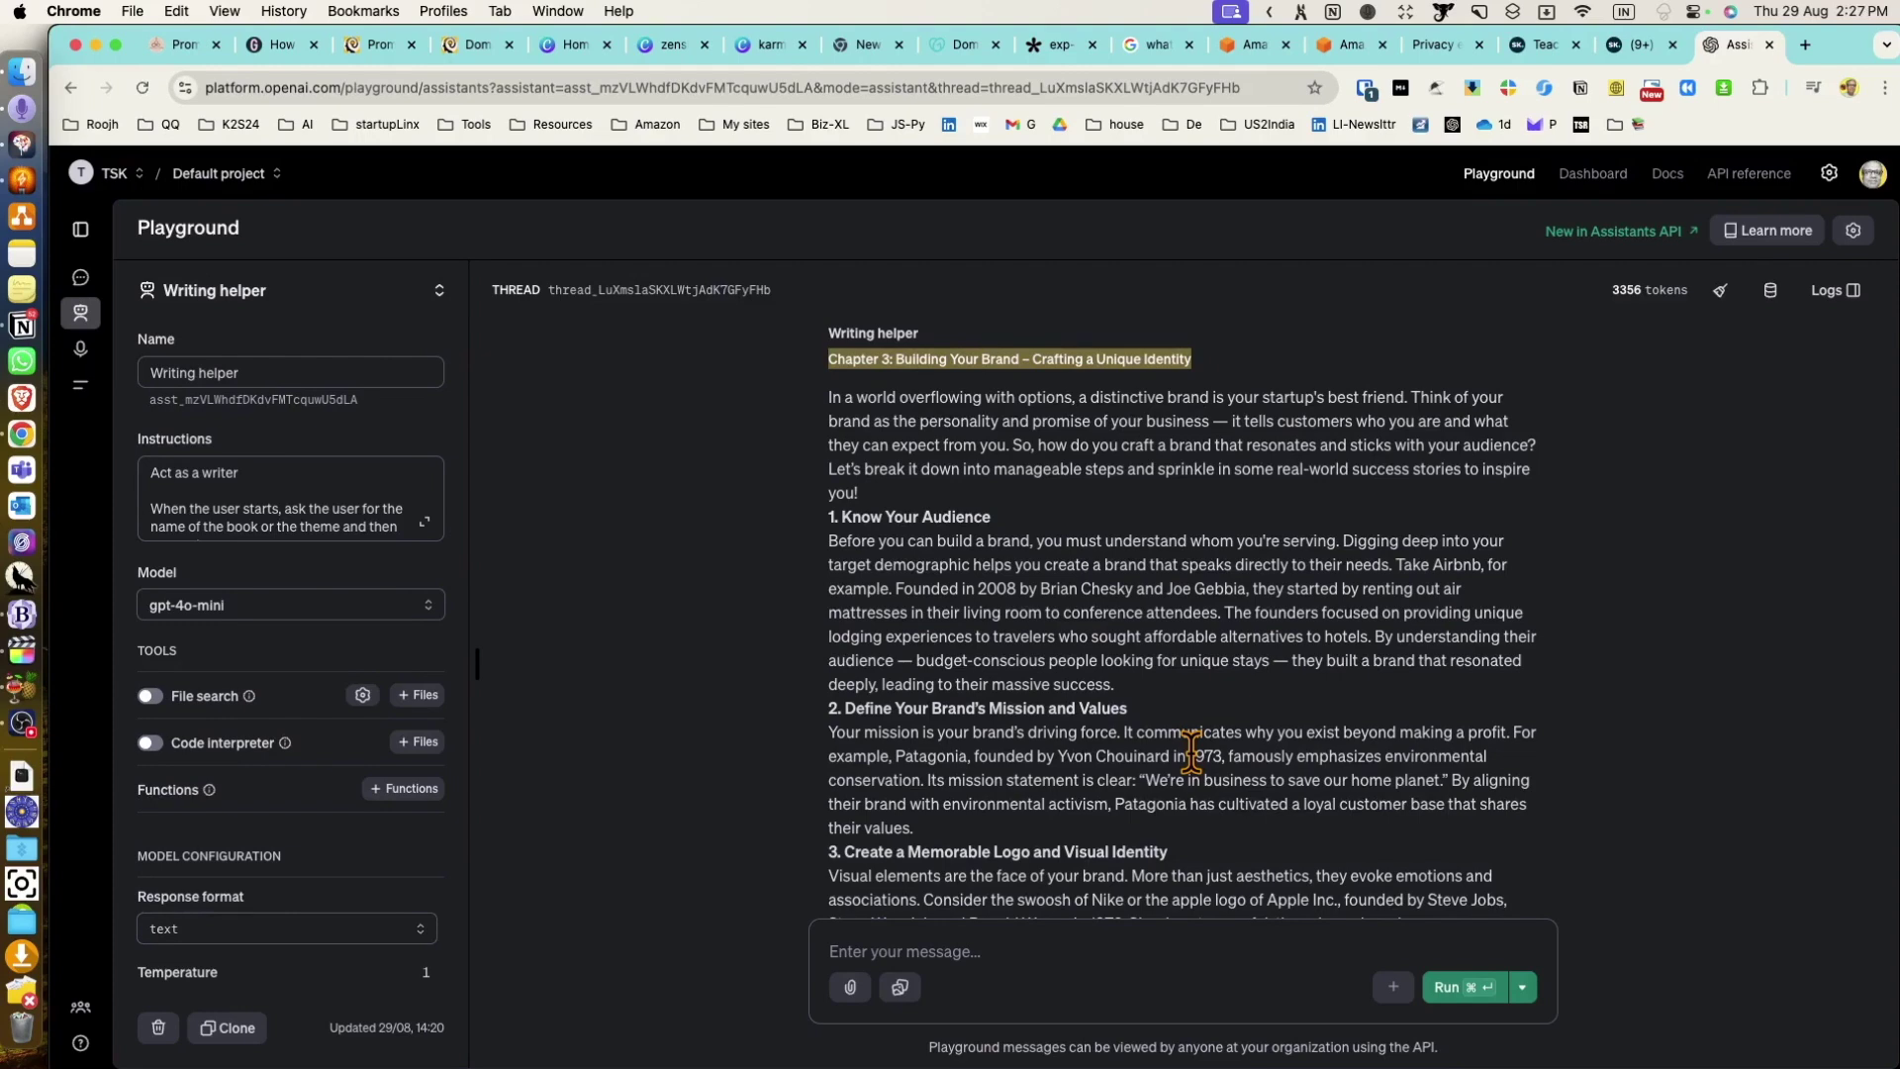
scroll(1190, 754, "down", 5)
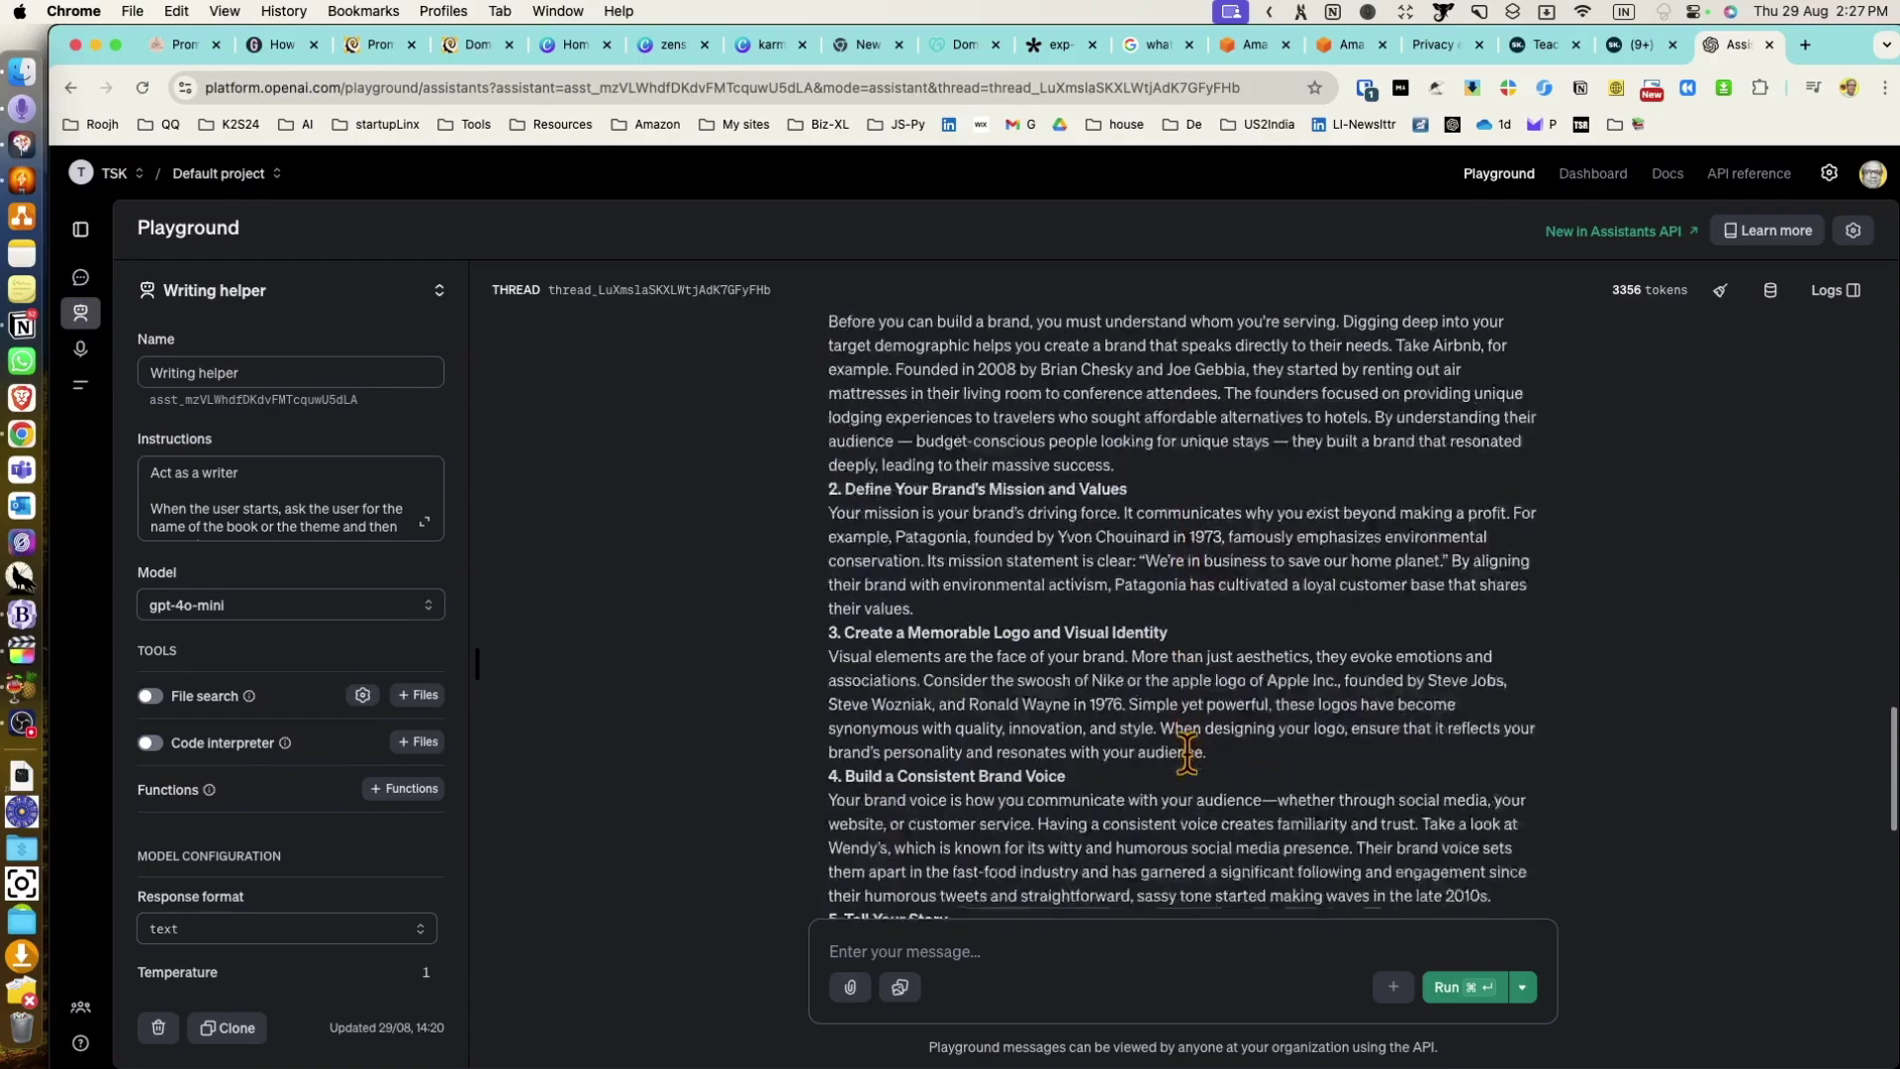
scroll(1188, 754, "down", 10)
scroll(1187, 754, "up", 10)
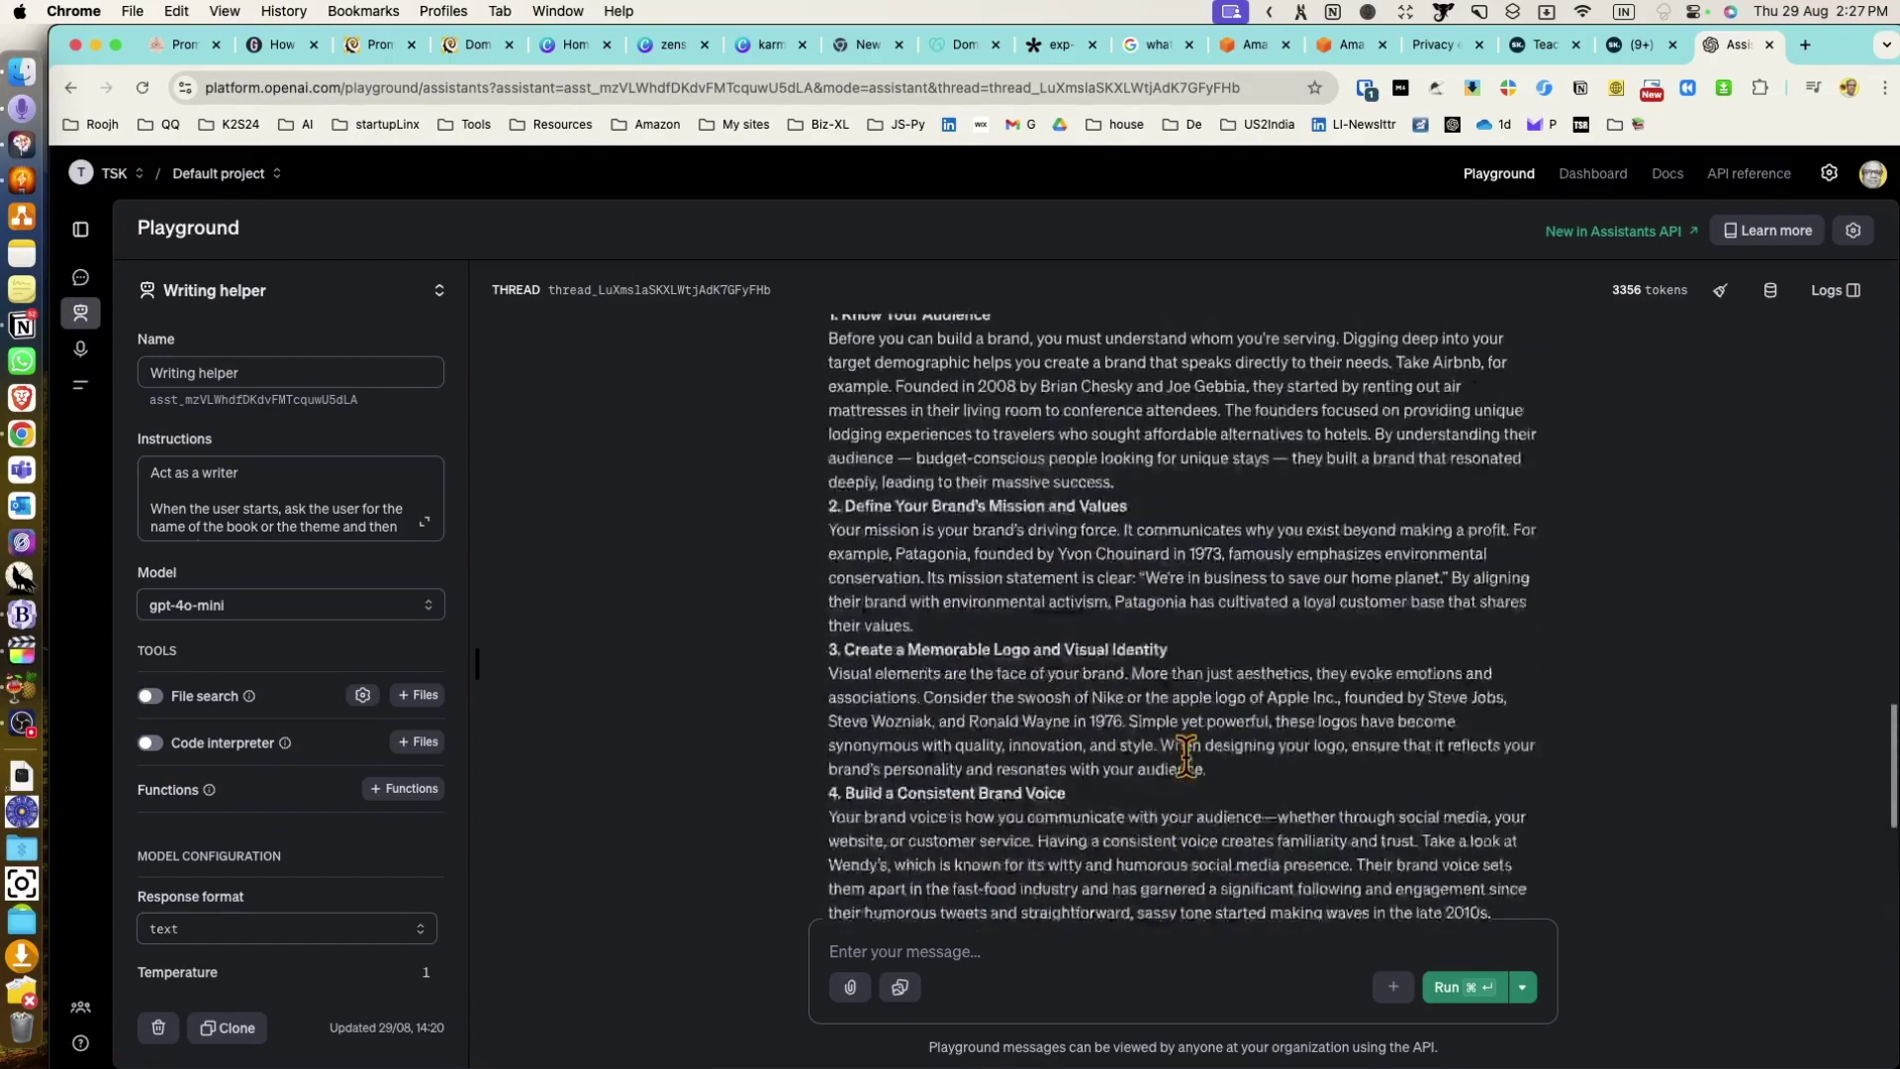
scroll(1187, 754, "up", 9)
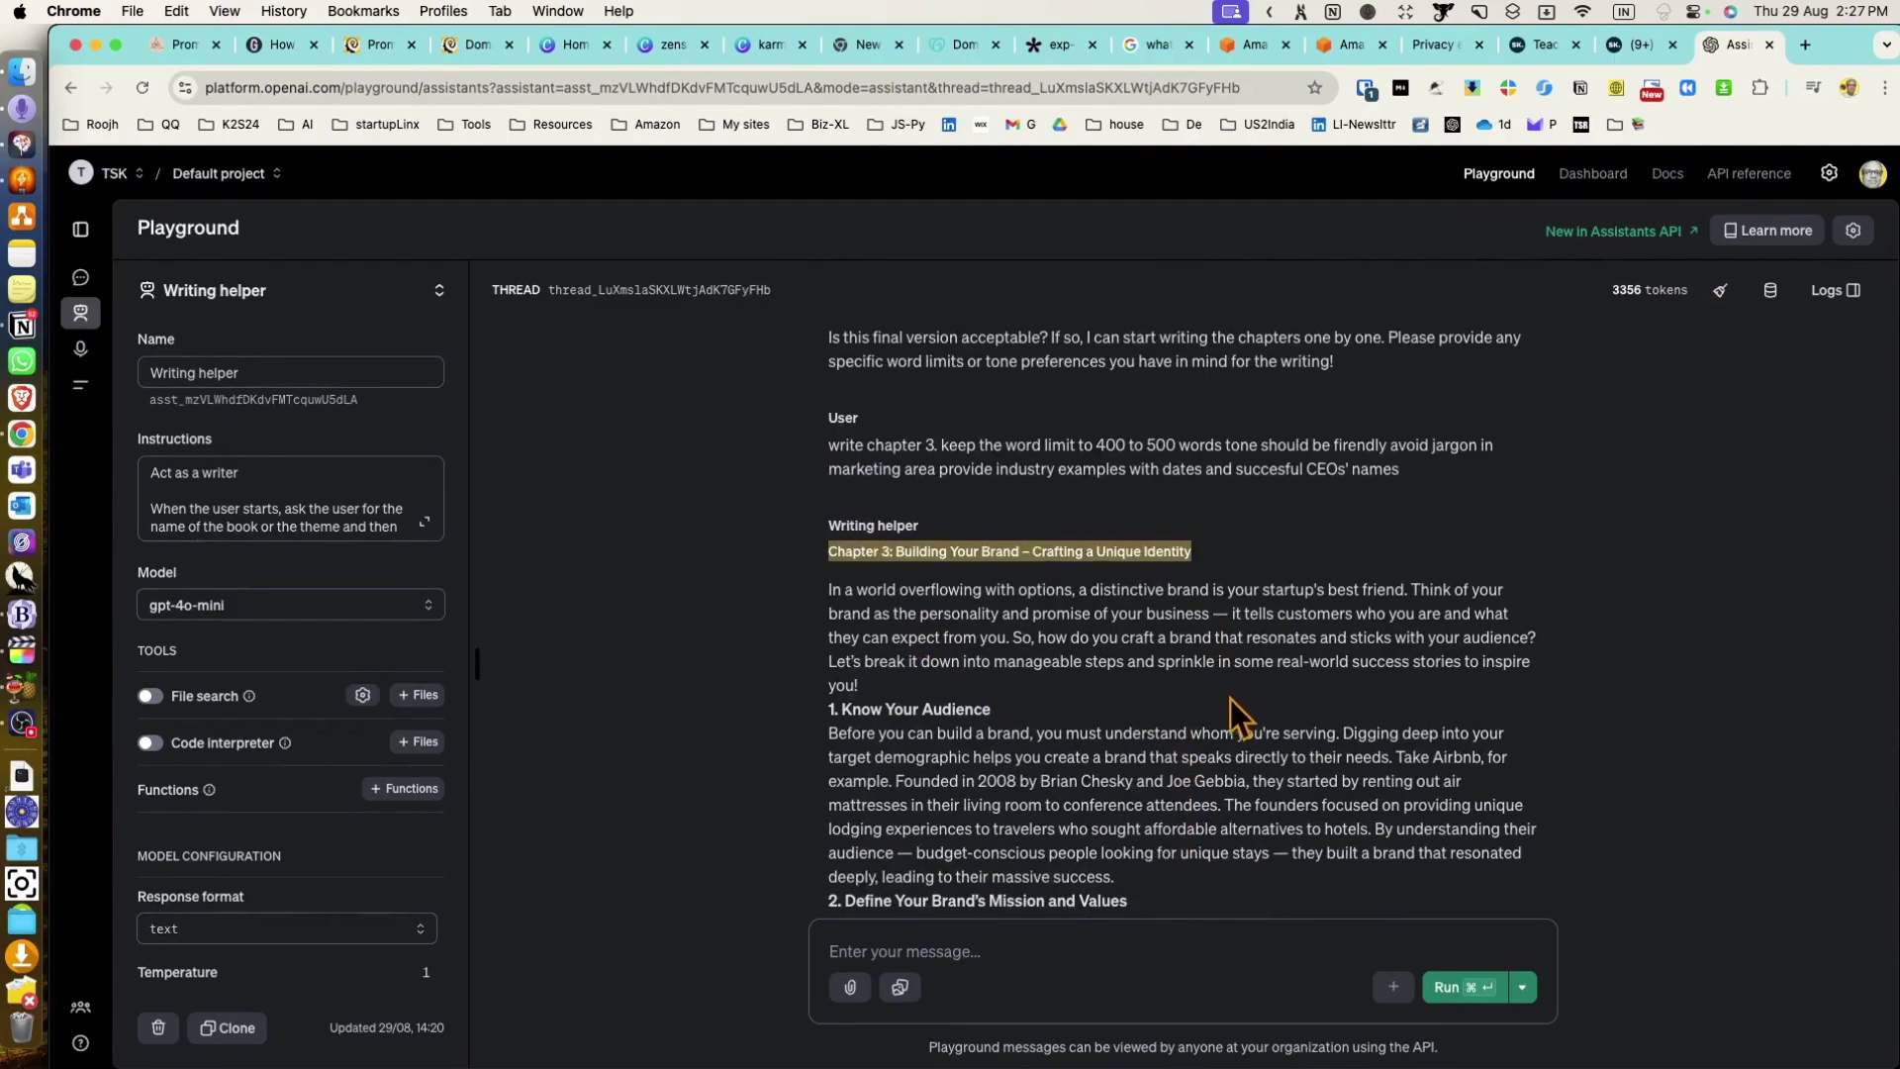
scroll(1229, 705, "up", 8)
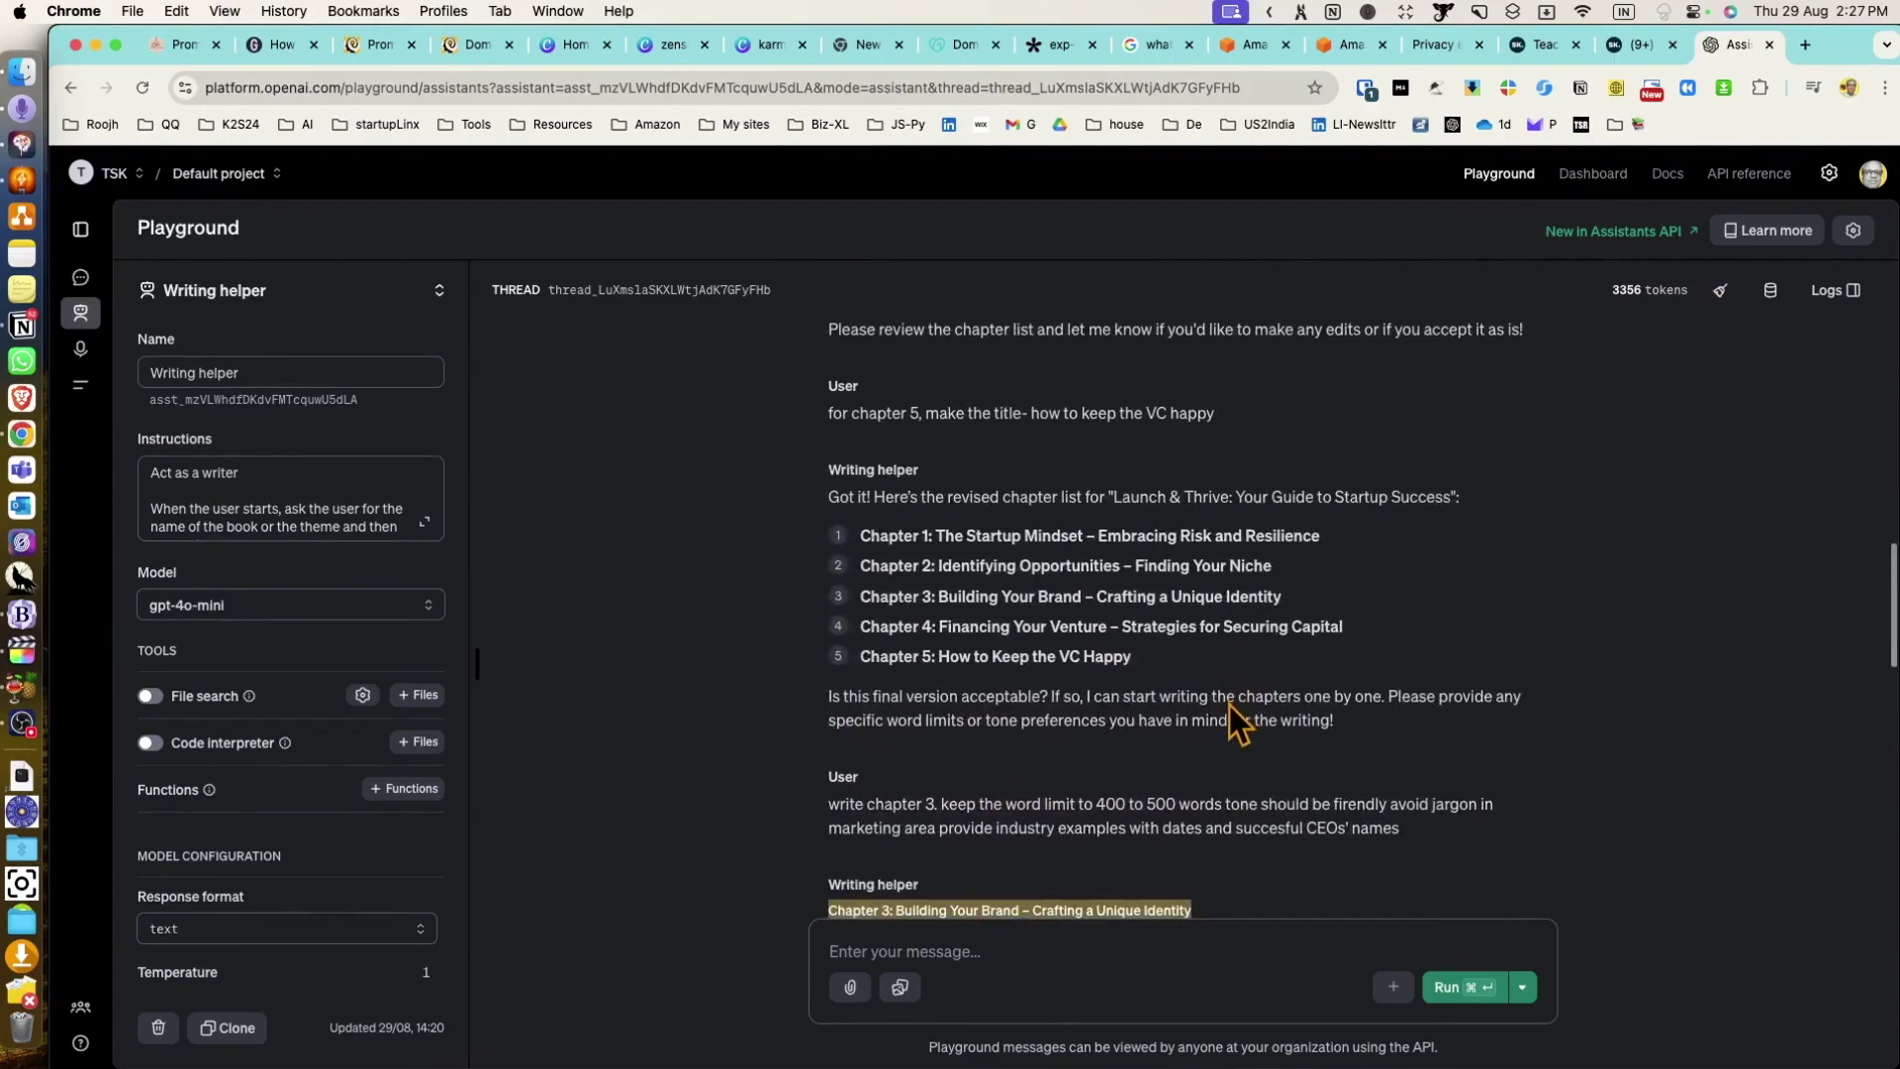
scroll(1106, 777, "down", 20)
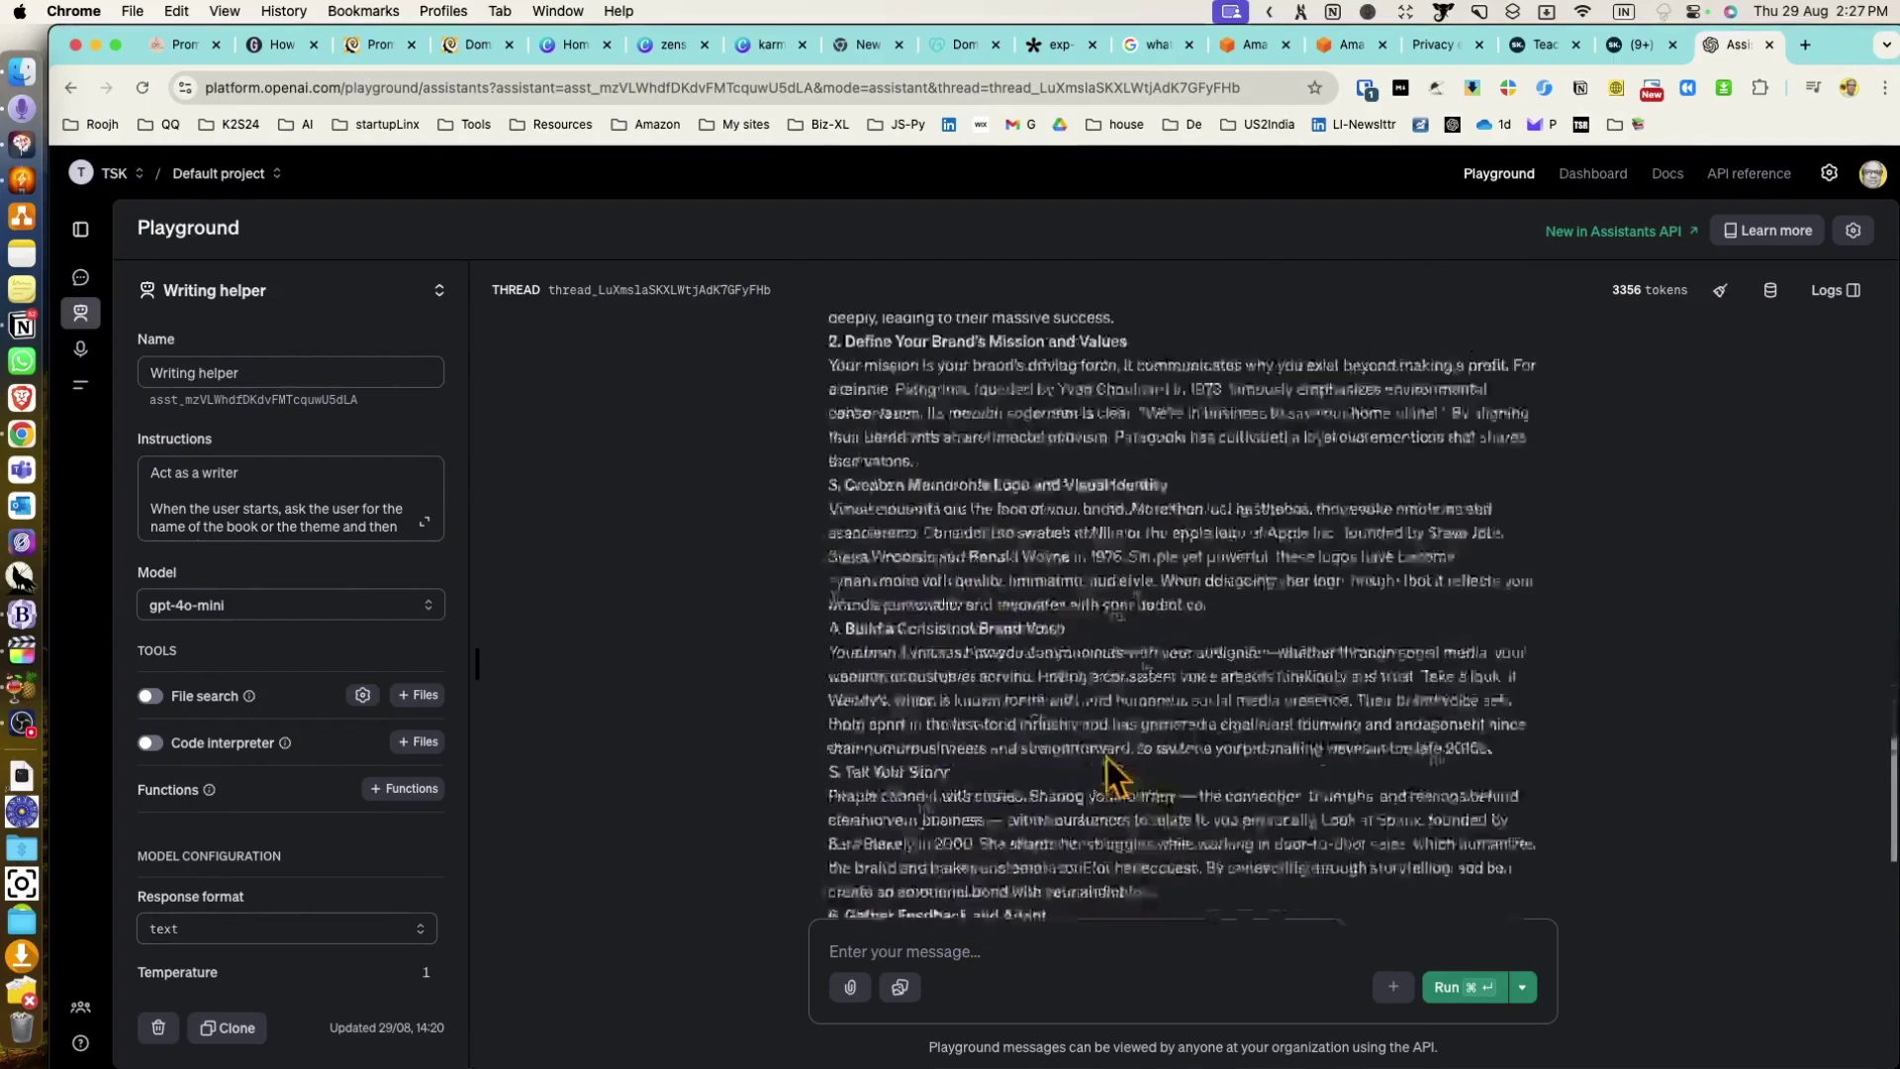
scroll(1098, 776, "down", 5)
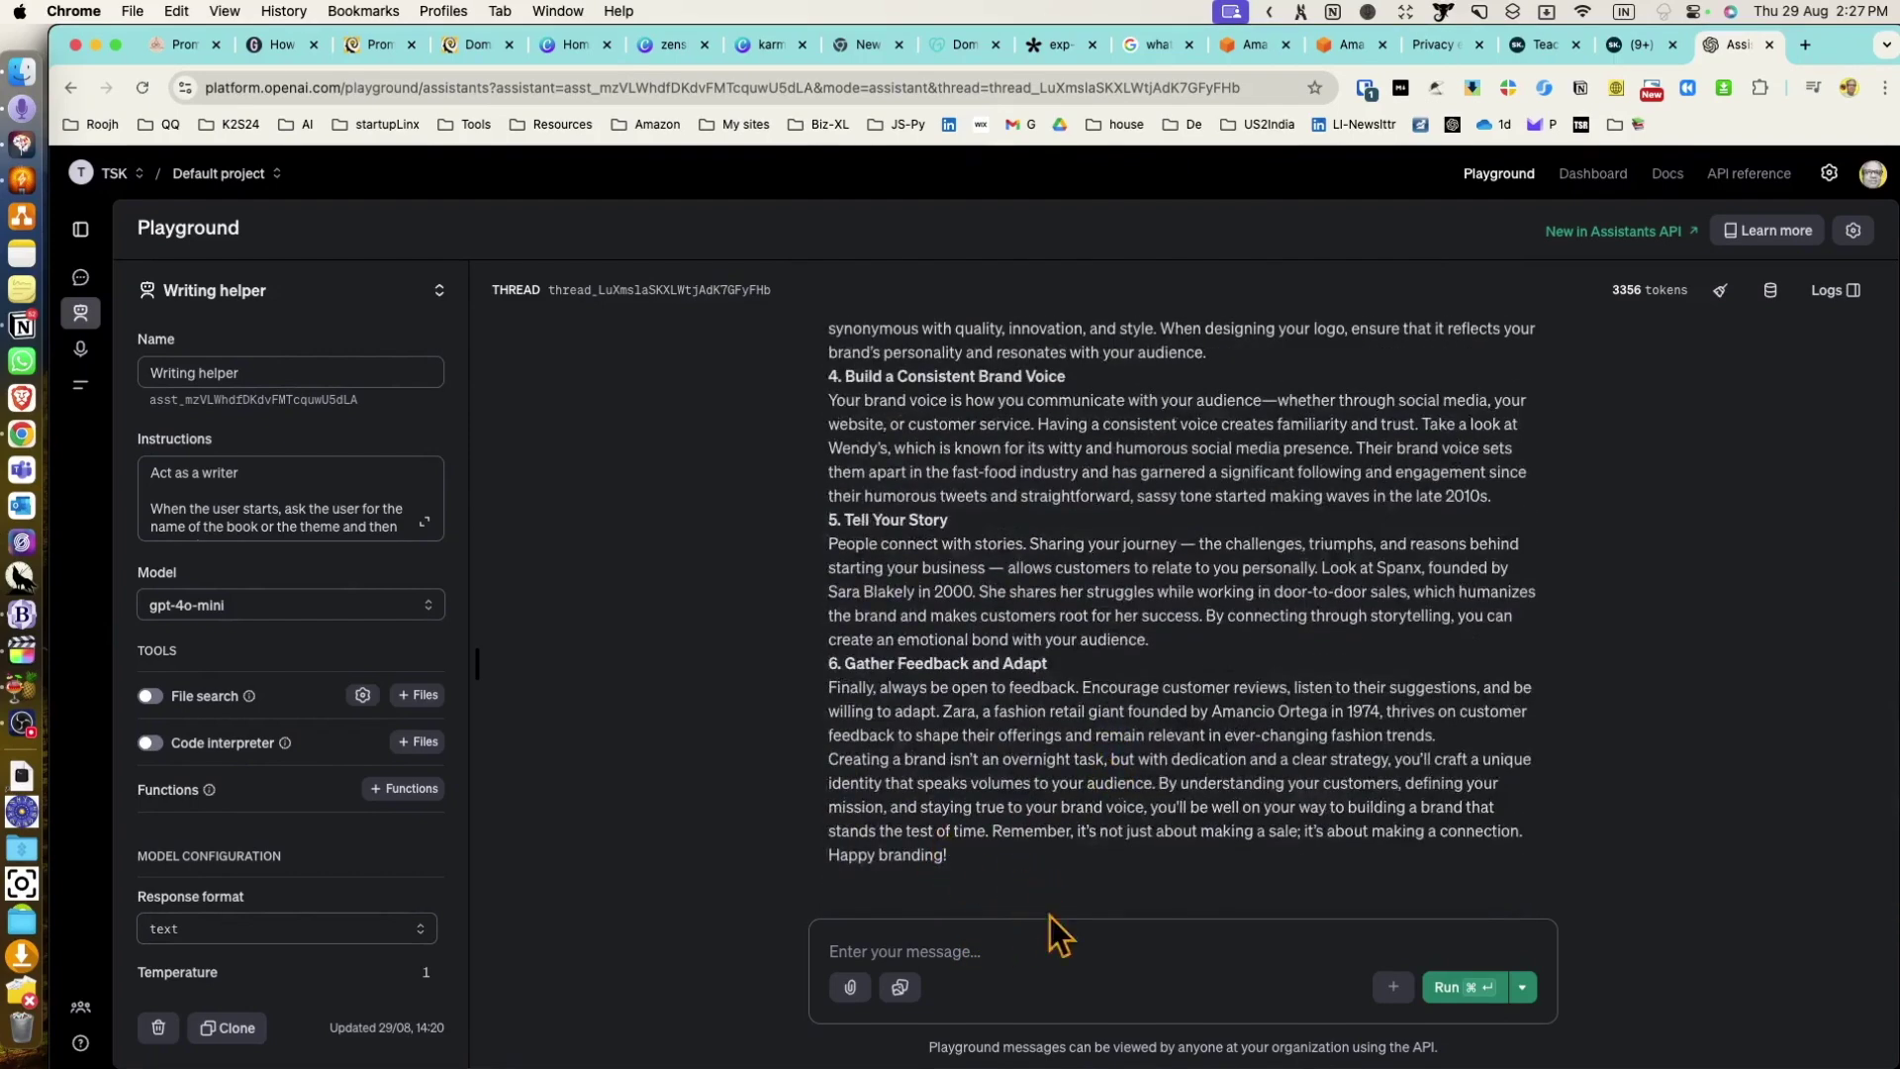
- Request the second chapter by sending "now write chapter 2"
left_click(1025, 951)
type("no")
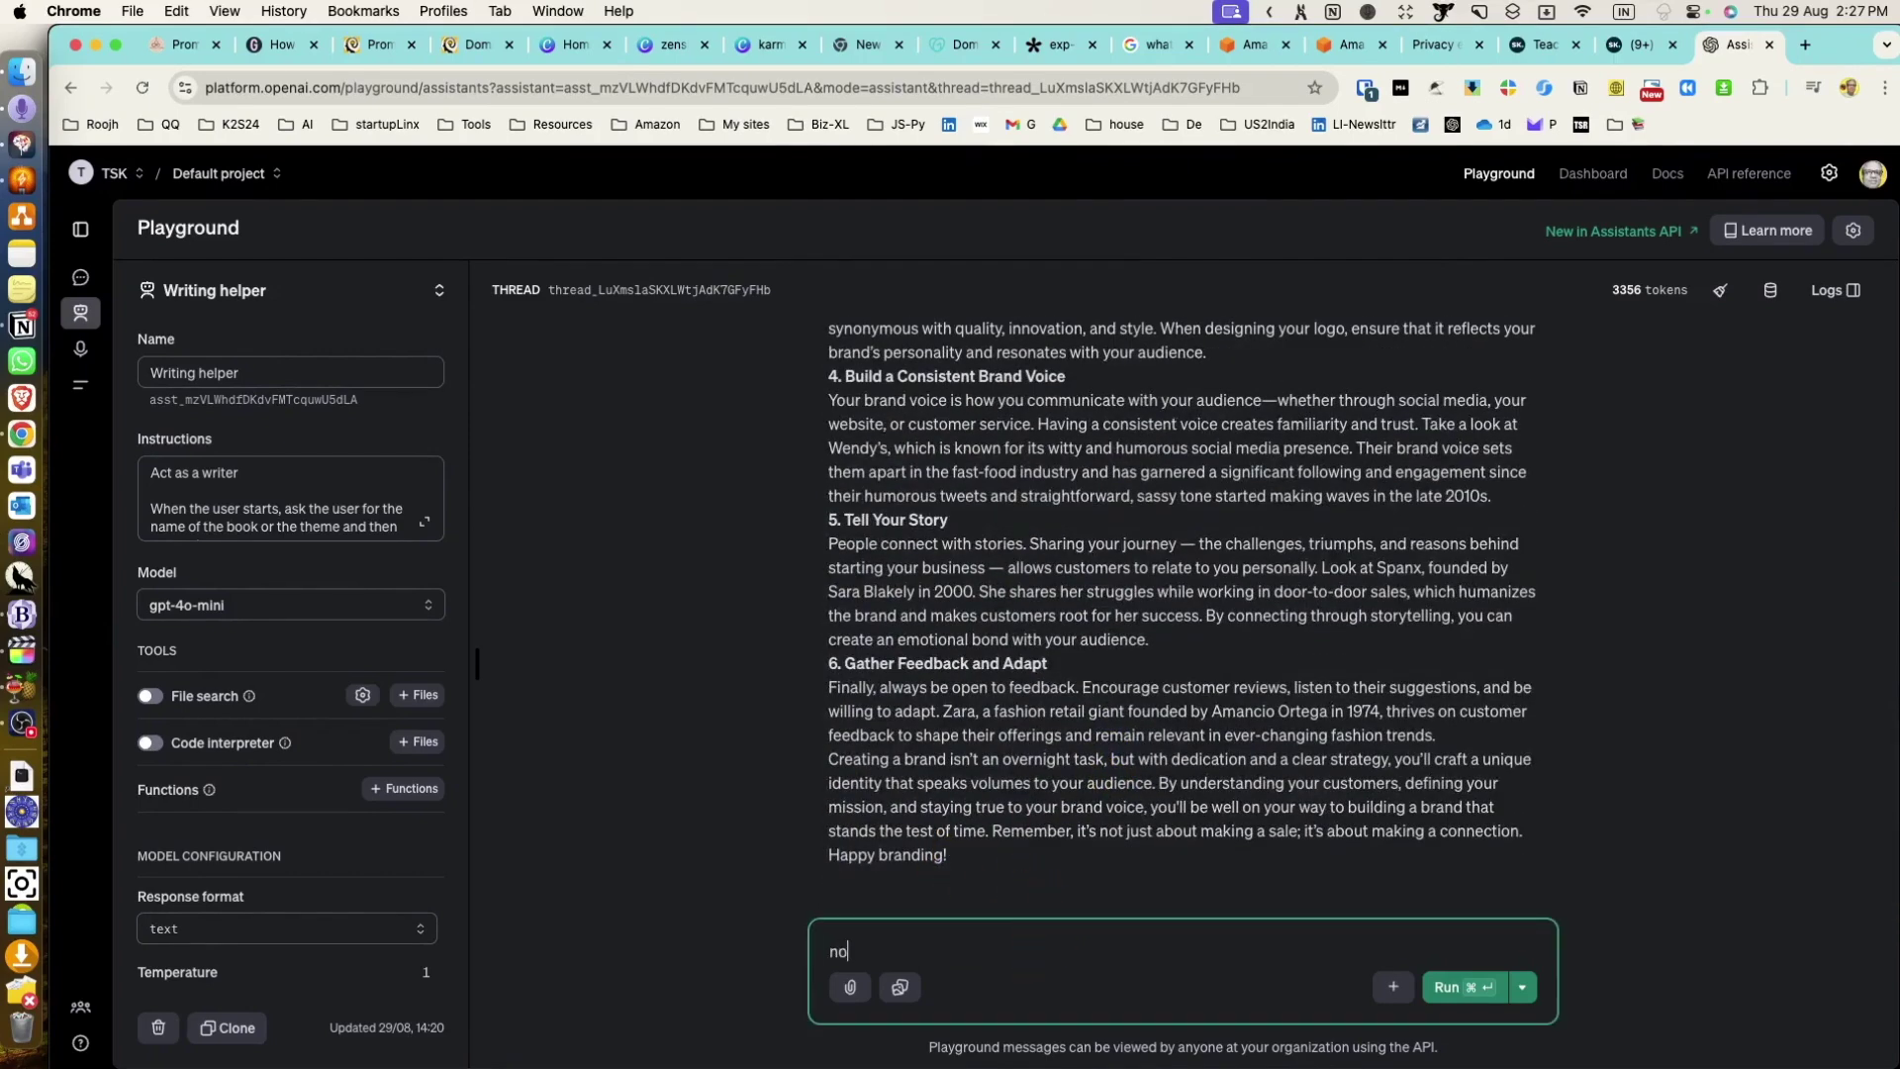
type("w write chapter 2")
key("shift+Return")
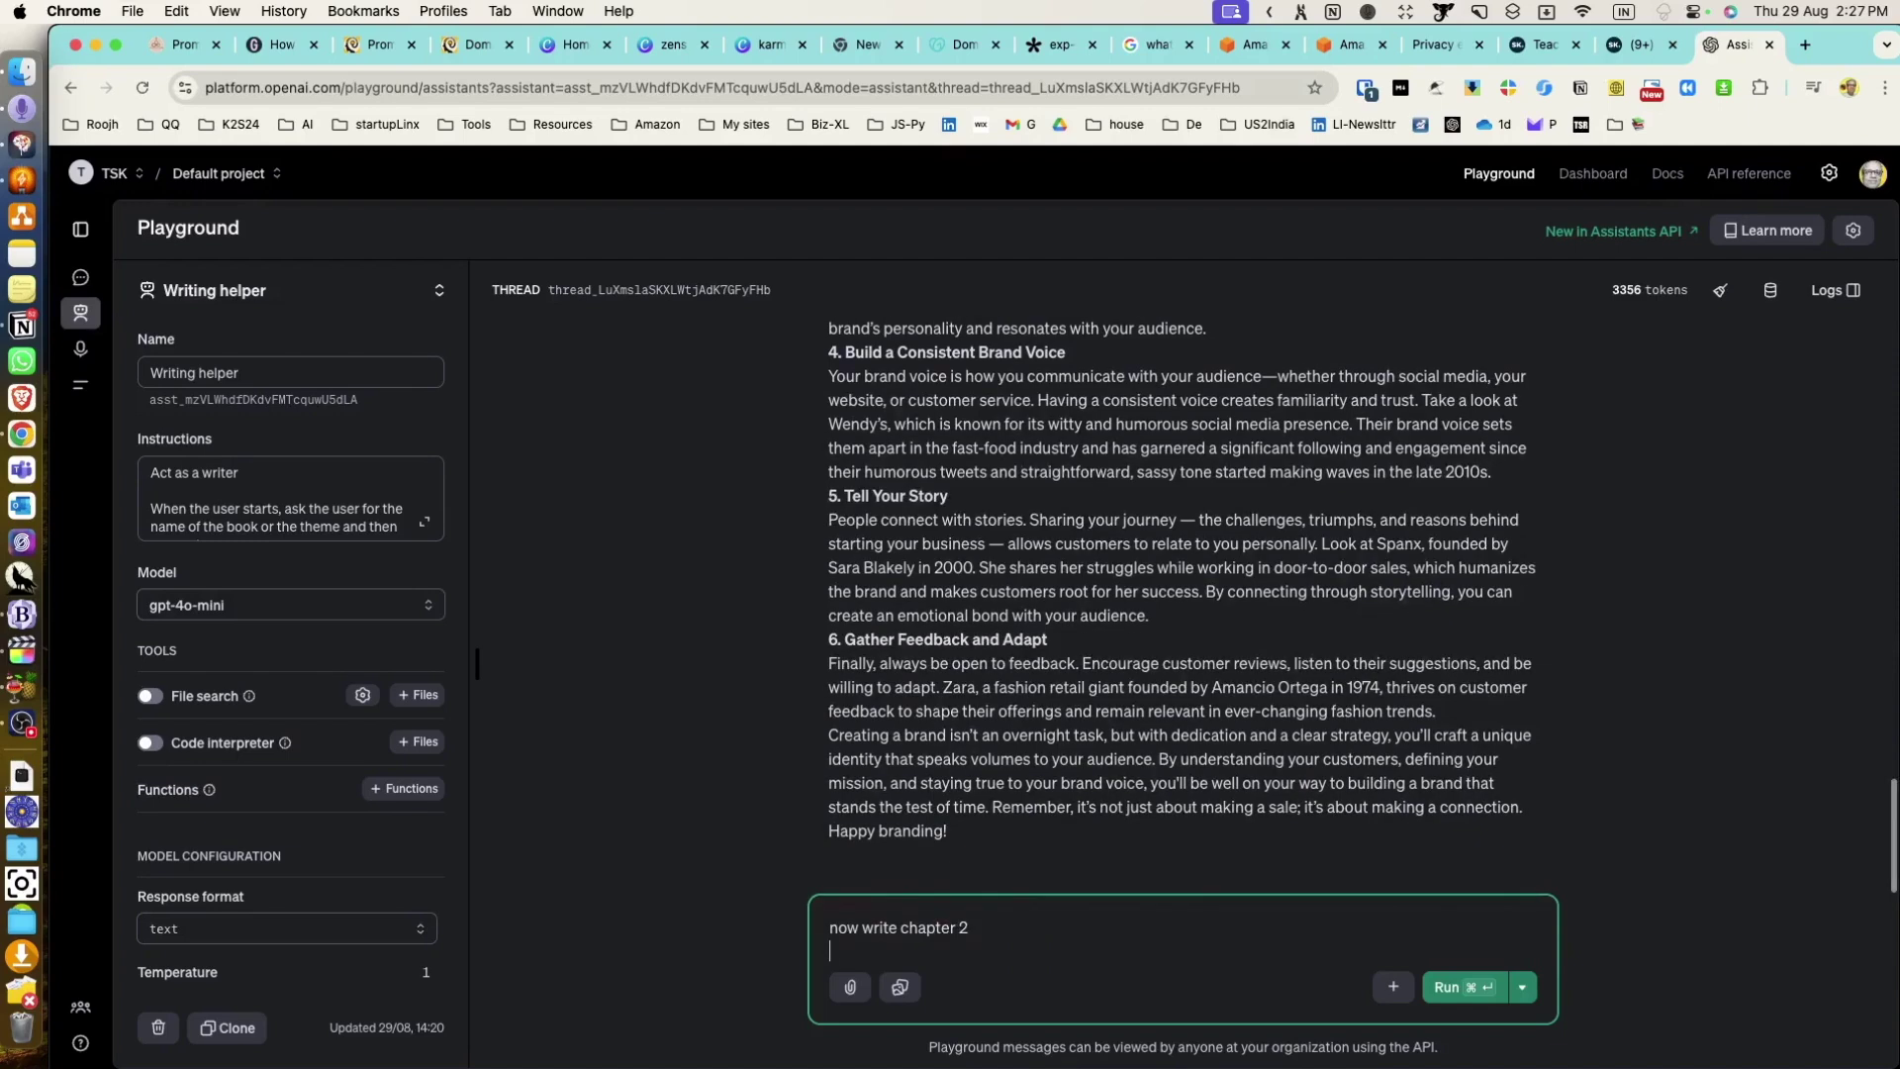
left_click(1446, 986)
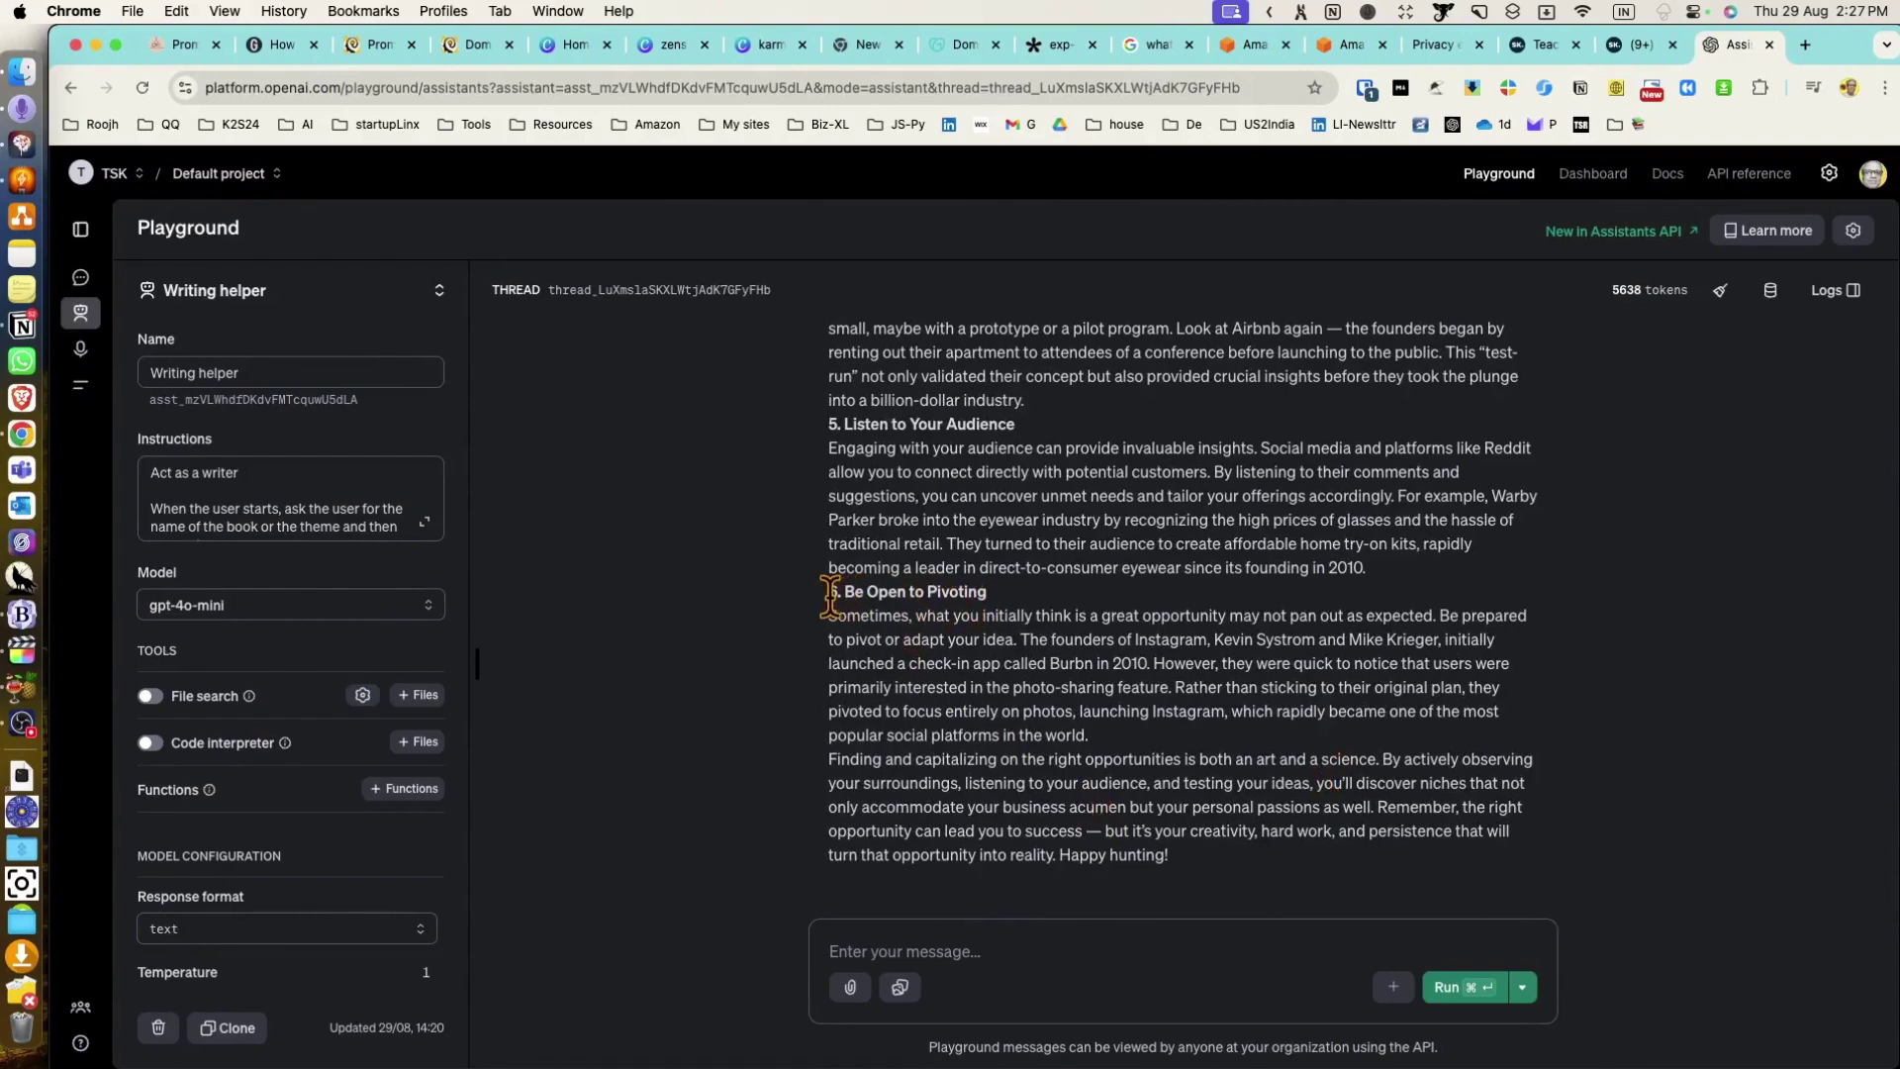
- Send "Instead of the 6th point about Pivoting, please add another point about networking to find opportunities" to revise chapter 2
left_click_drag(829, 594, 1208, 858)
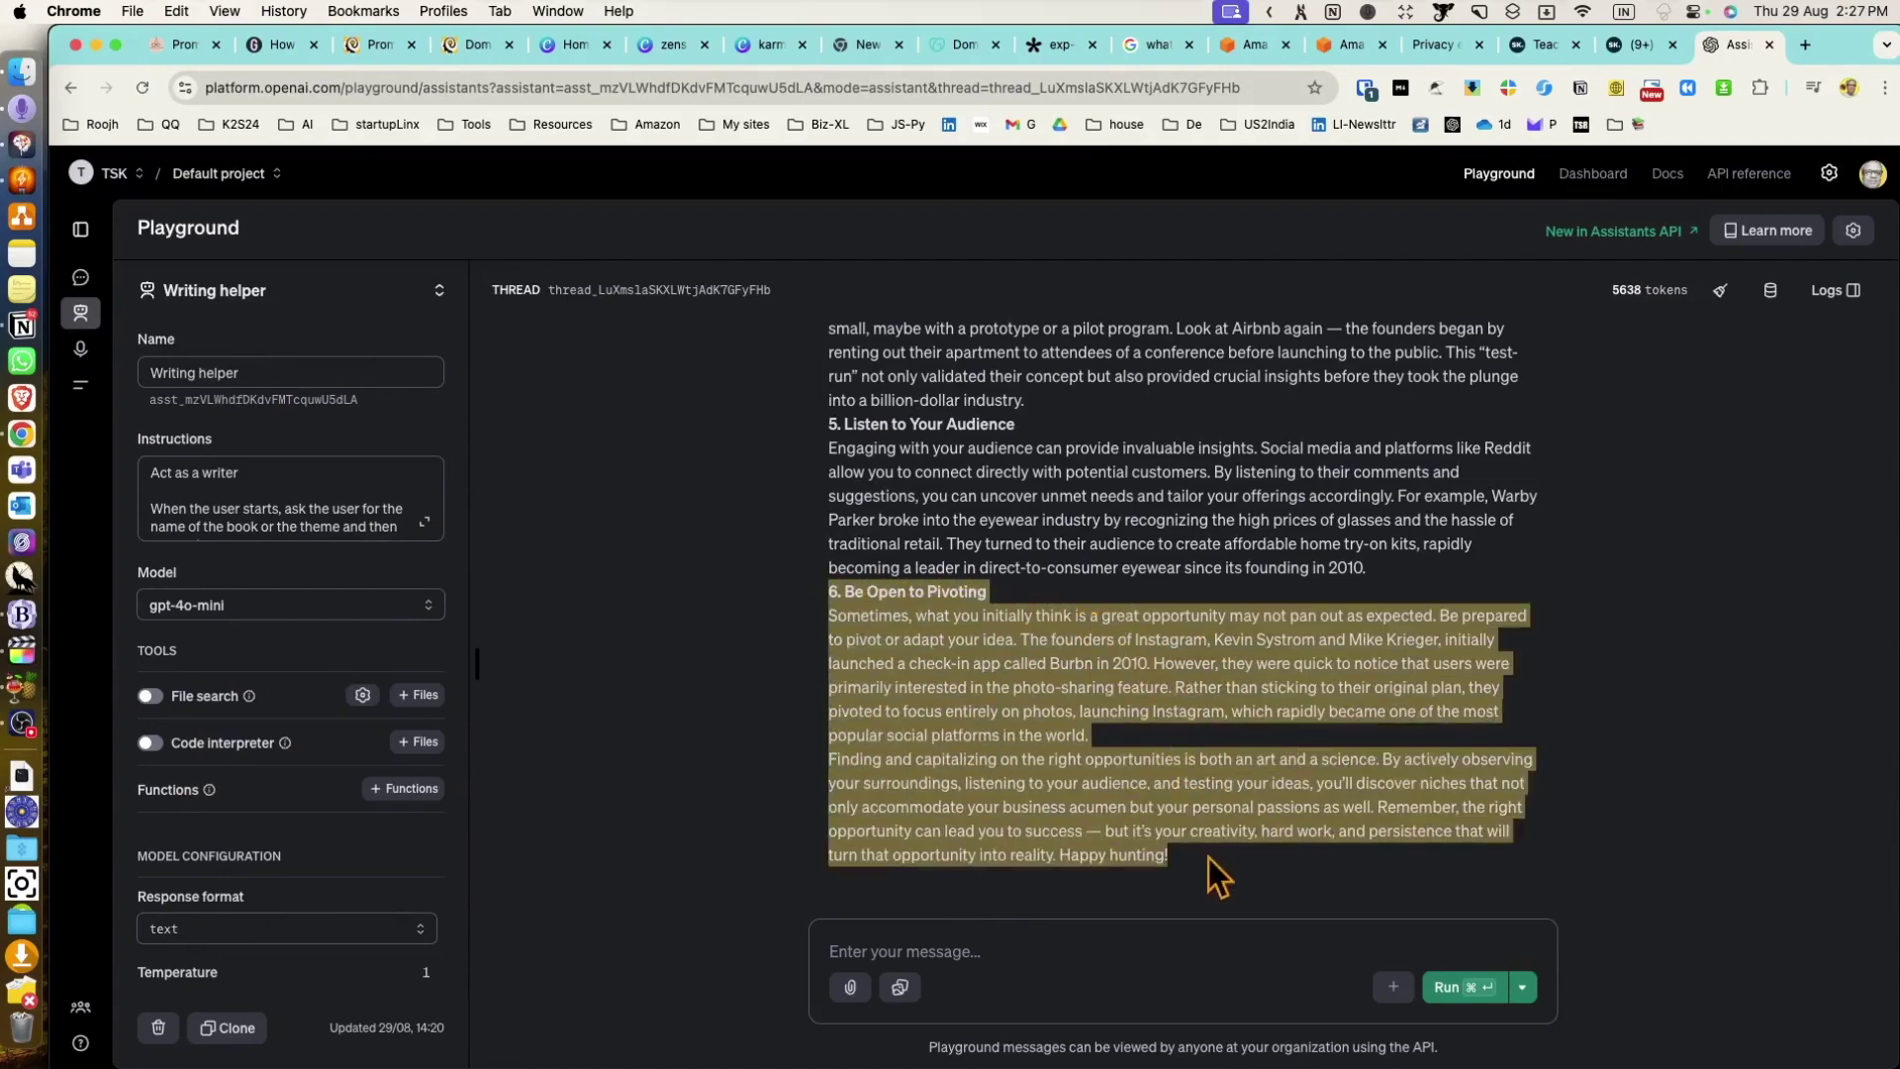
left_click(1177, 952)
type("Instead of the 6th point about")
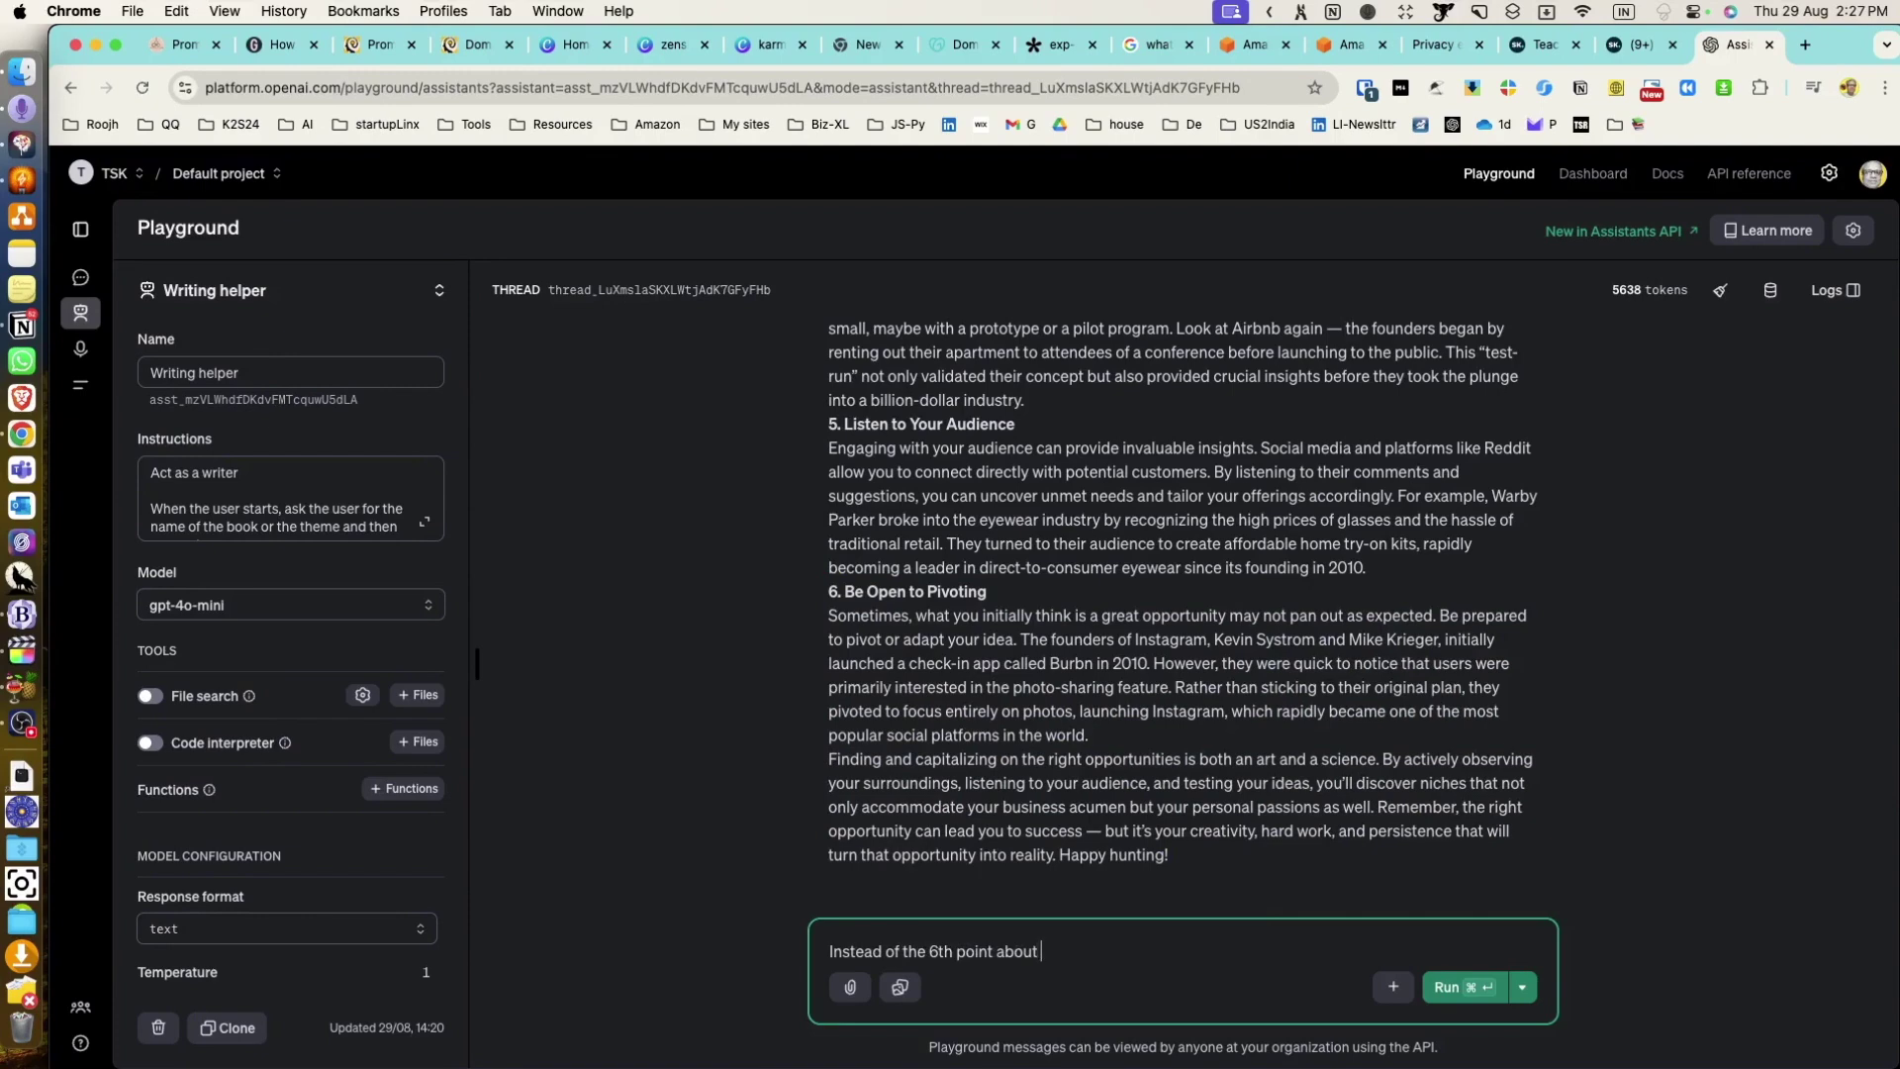
type("Pivotung")
key("BackSpace")
key("BackSpace")
type("ng, please add another point about")
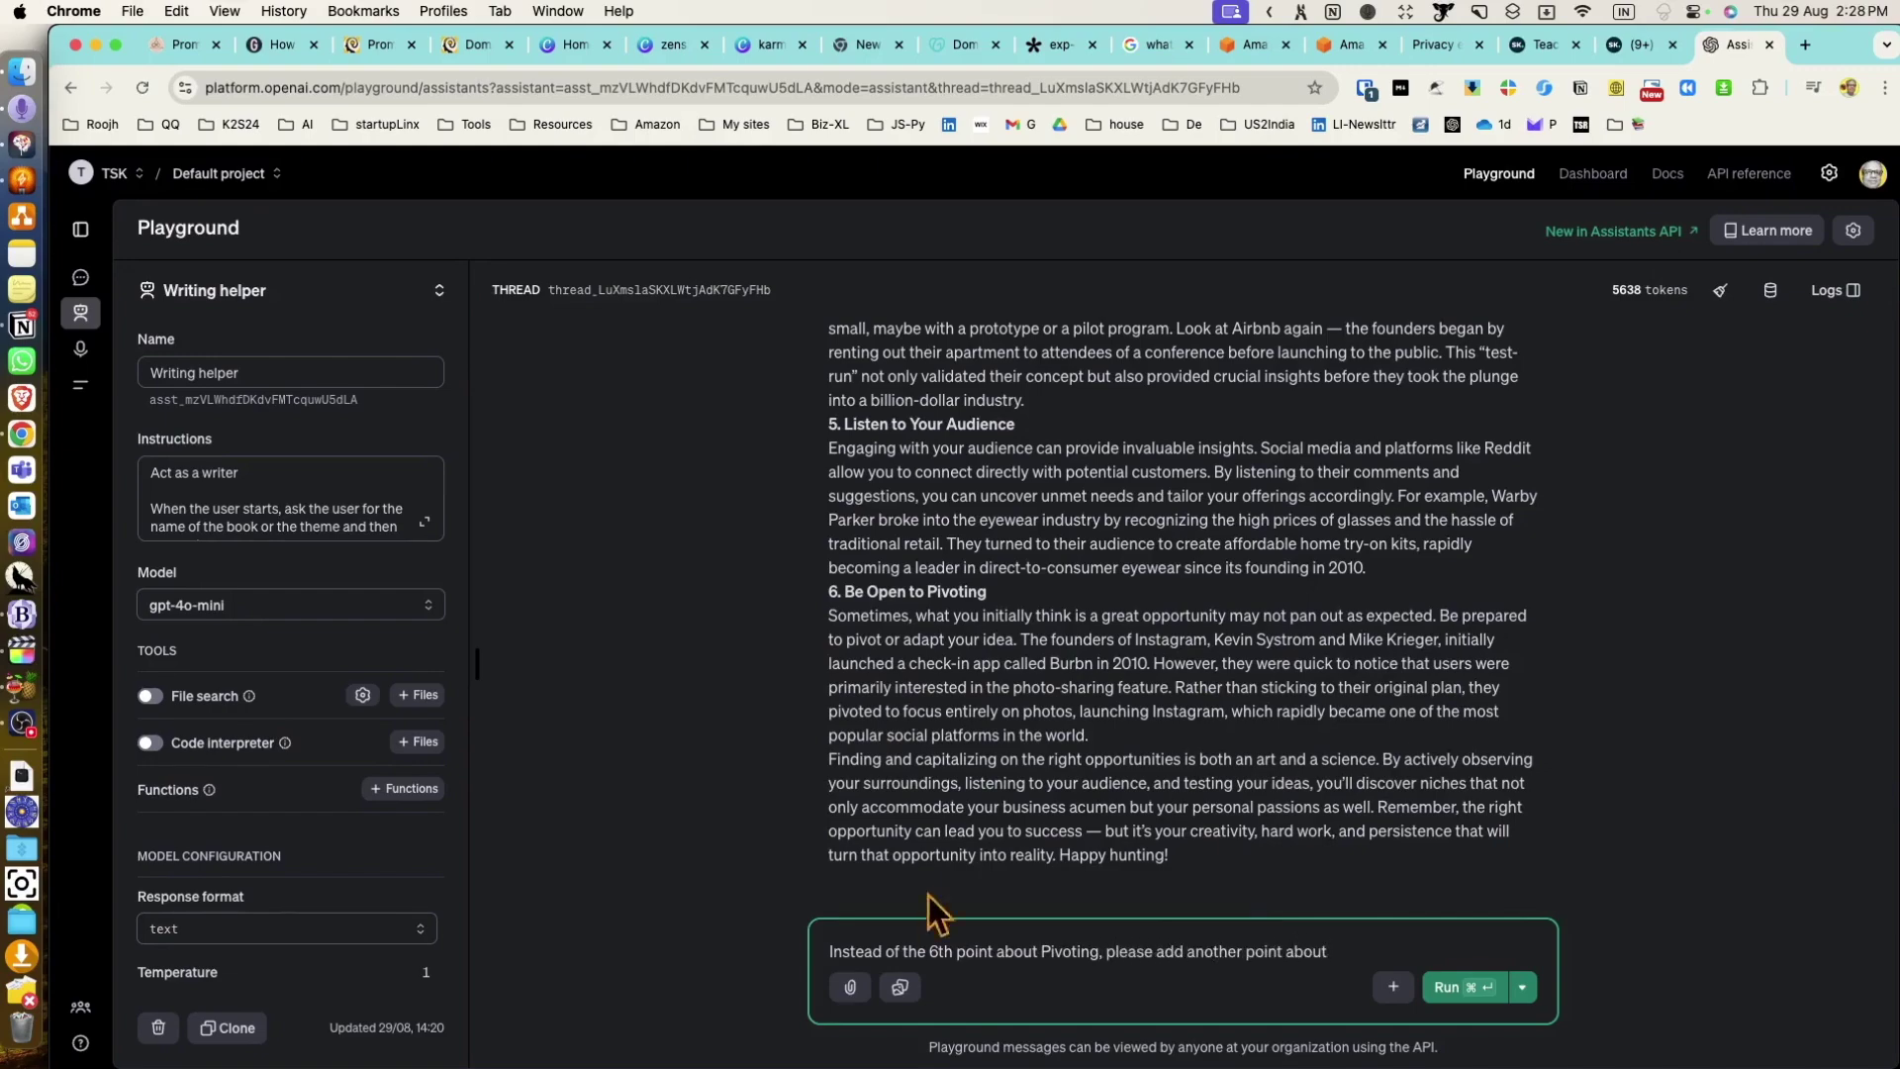
scroll(1052, 755, "up", 5)
scroll(1052, 755, "up", 5)
scroll(1052, 755, "down", 10)
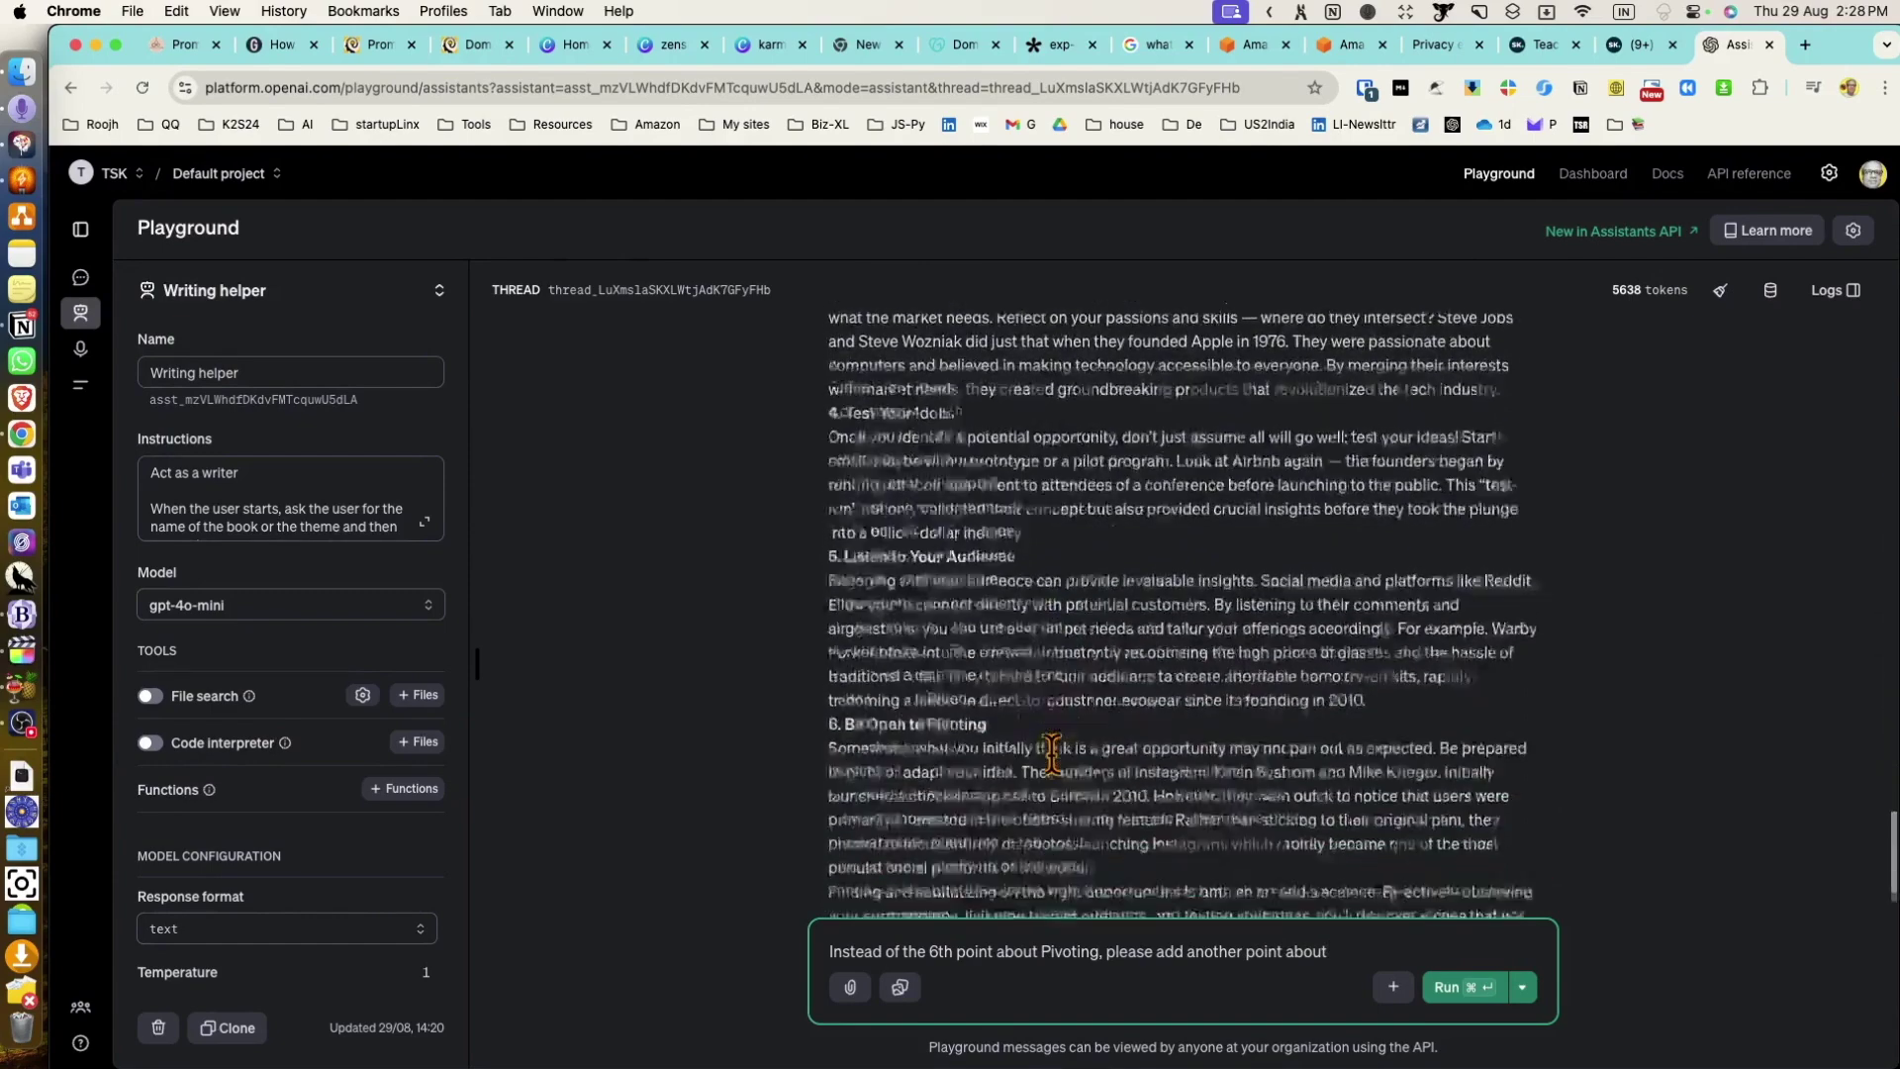
type("networking")
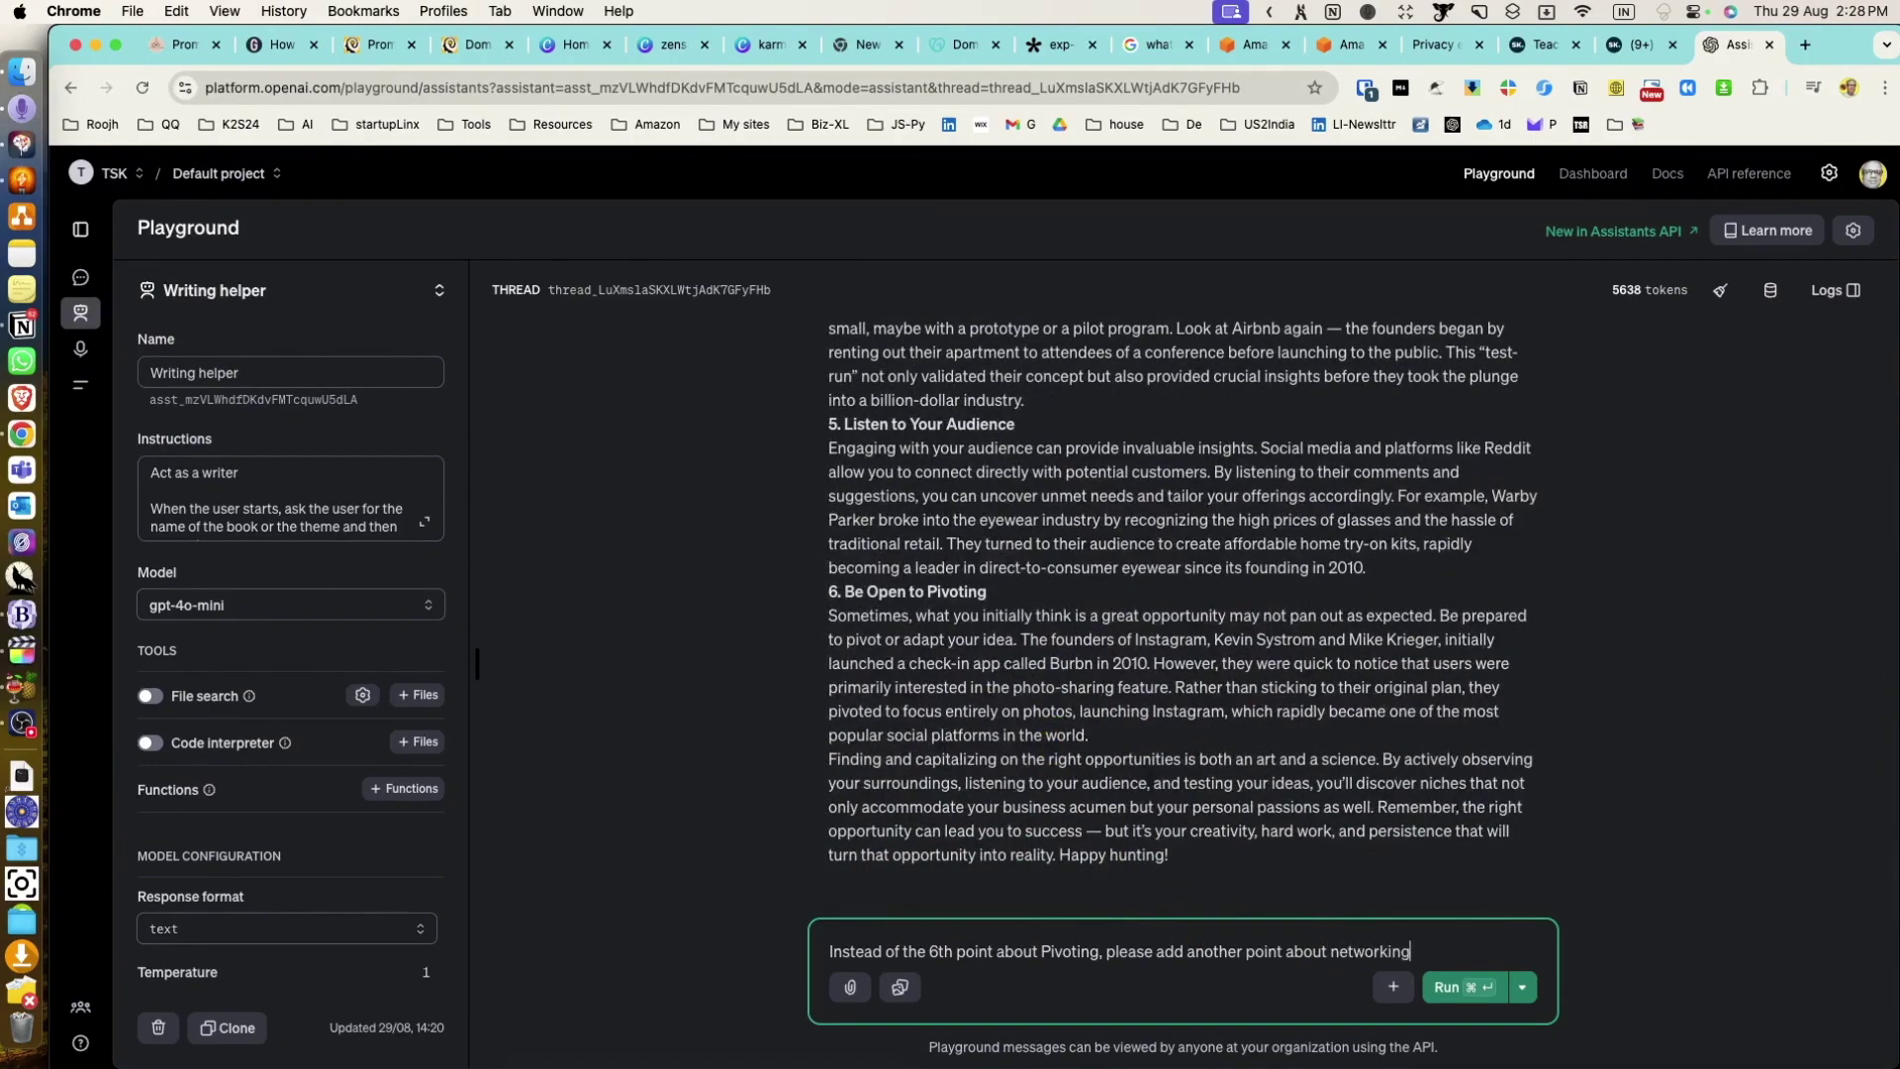
type(" to find opportunities")
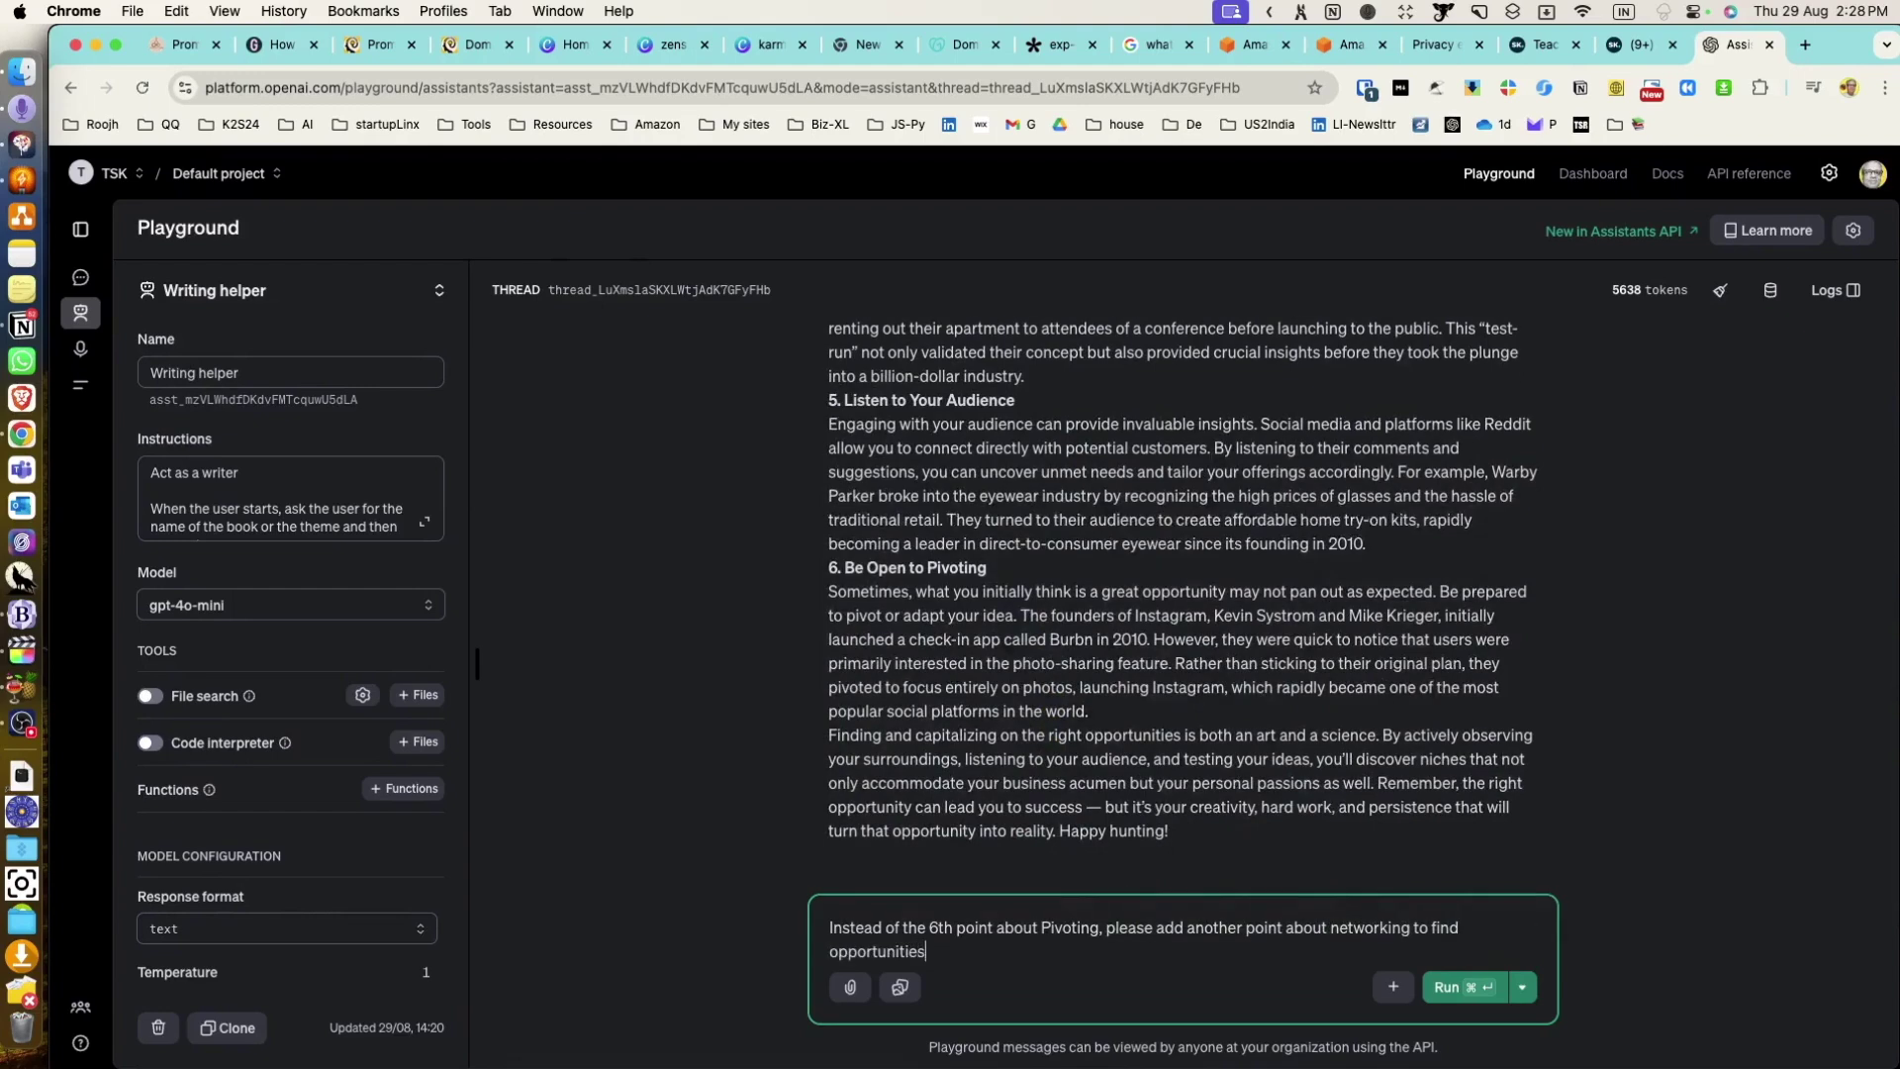
left_click(1454, 987)
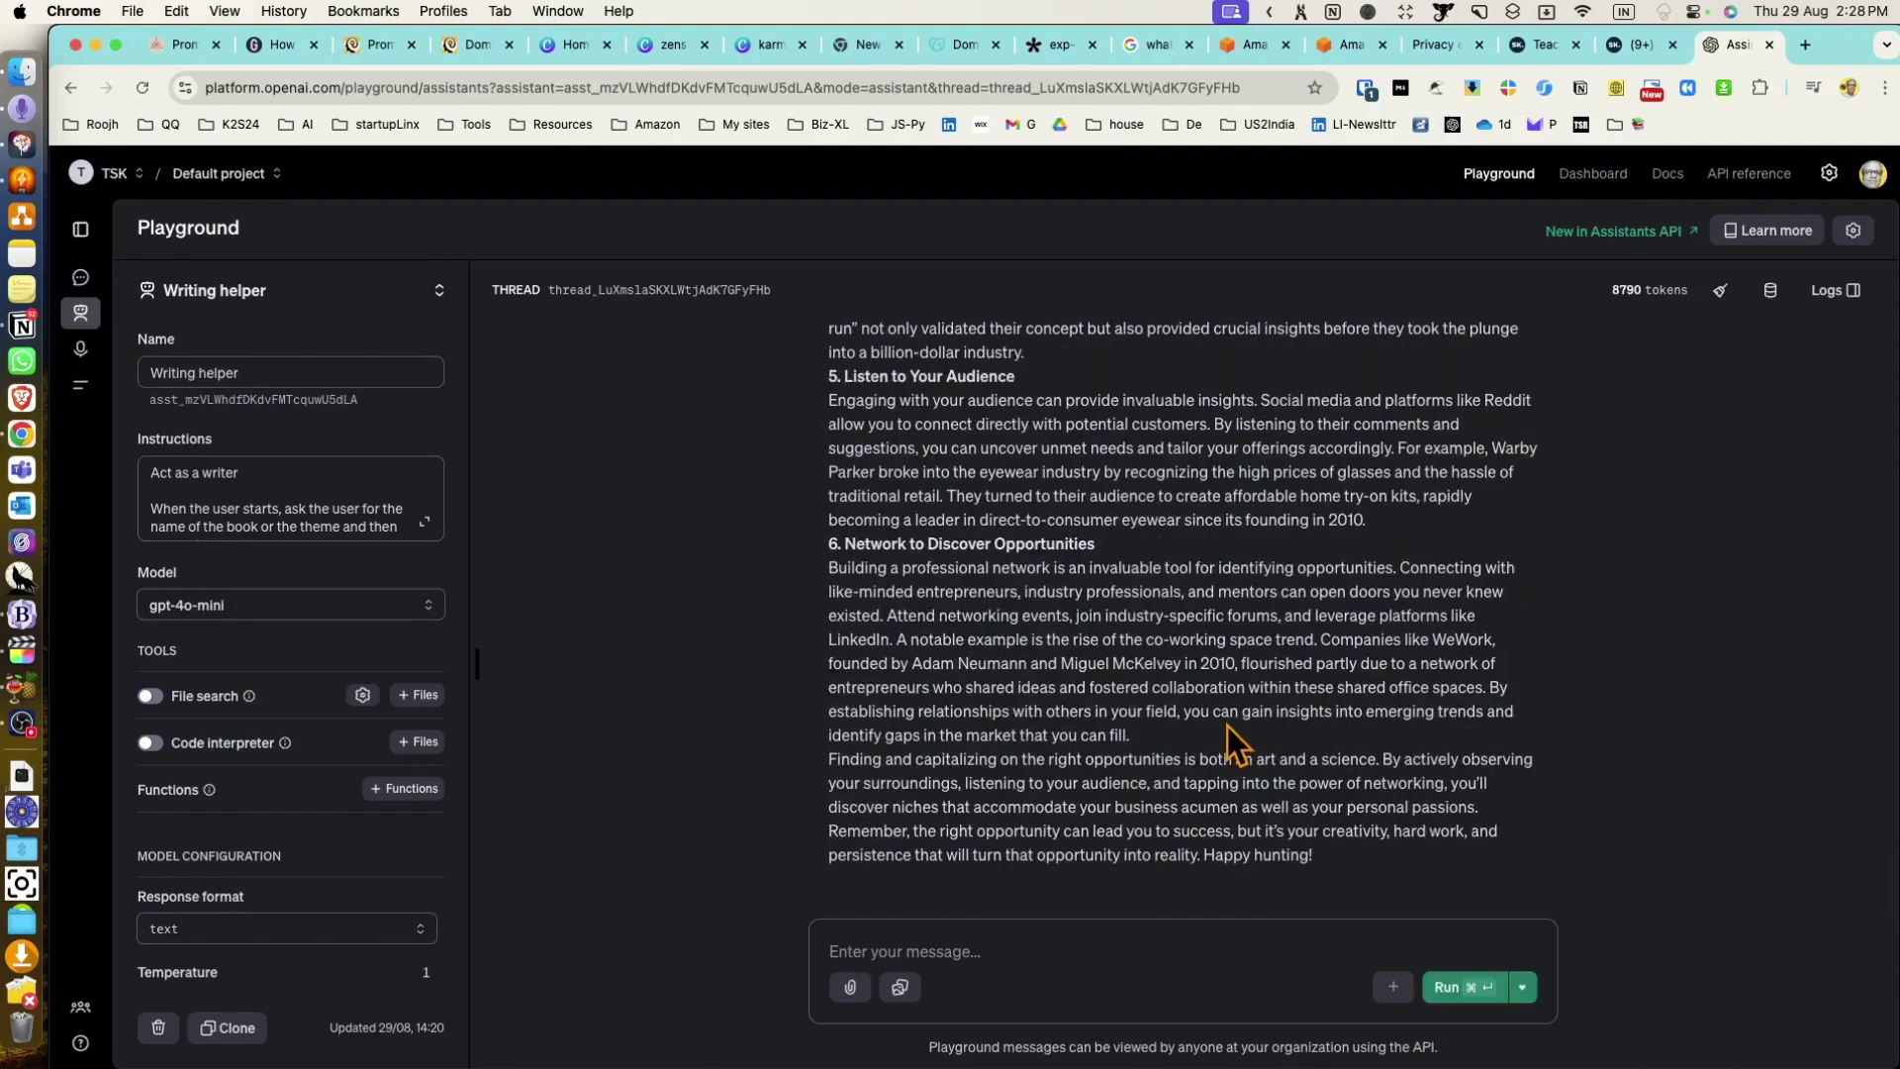
- Request the back-cover text by sending "write the blurb for this book which should appear at the back of the paperbacks"
left_click_drag(834, 549, 1352, 848)
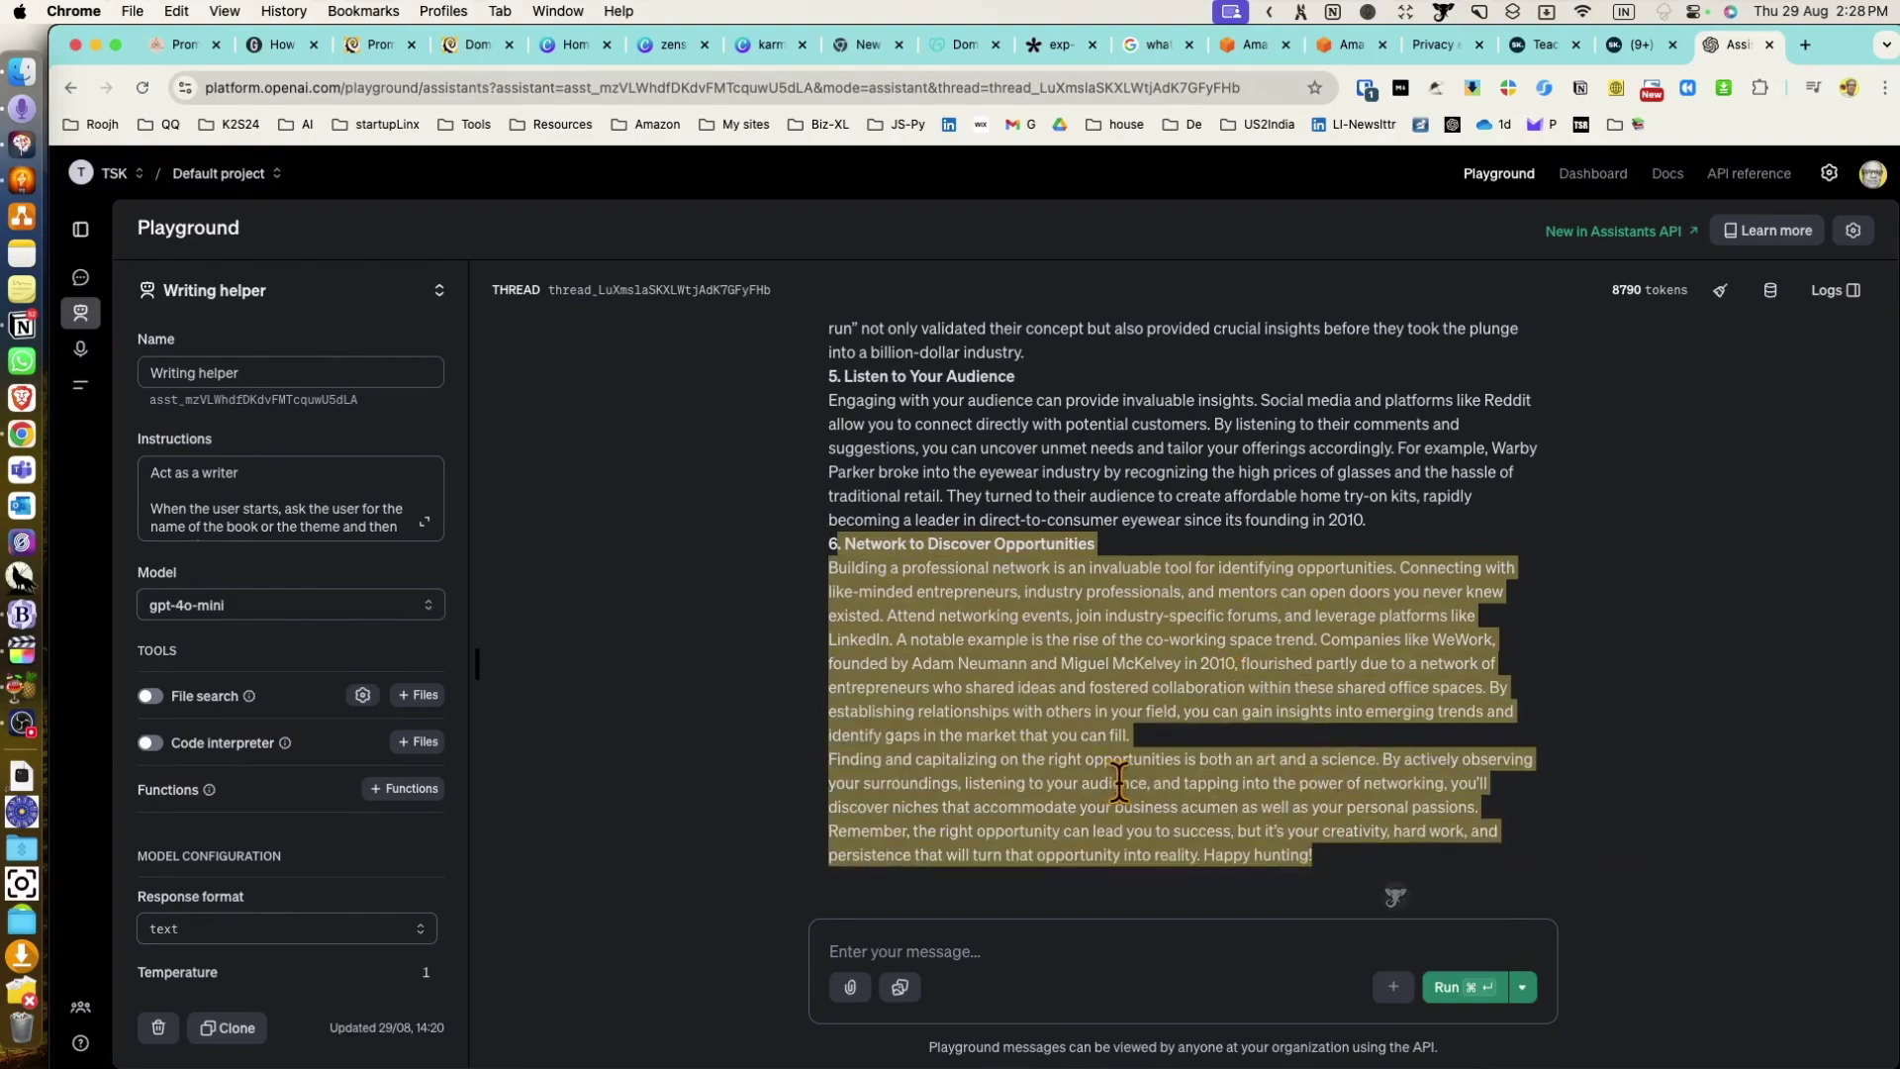
left_click(990, 953)
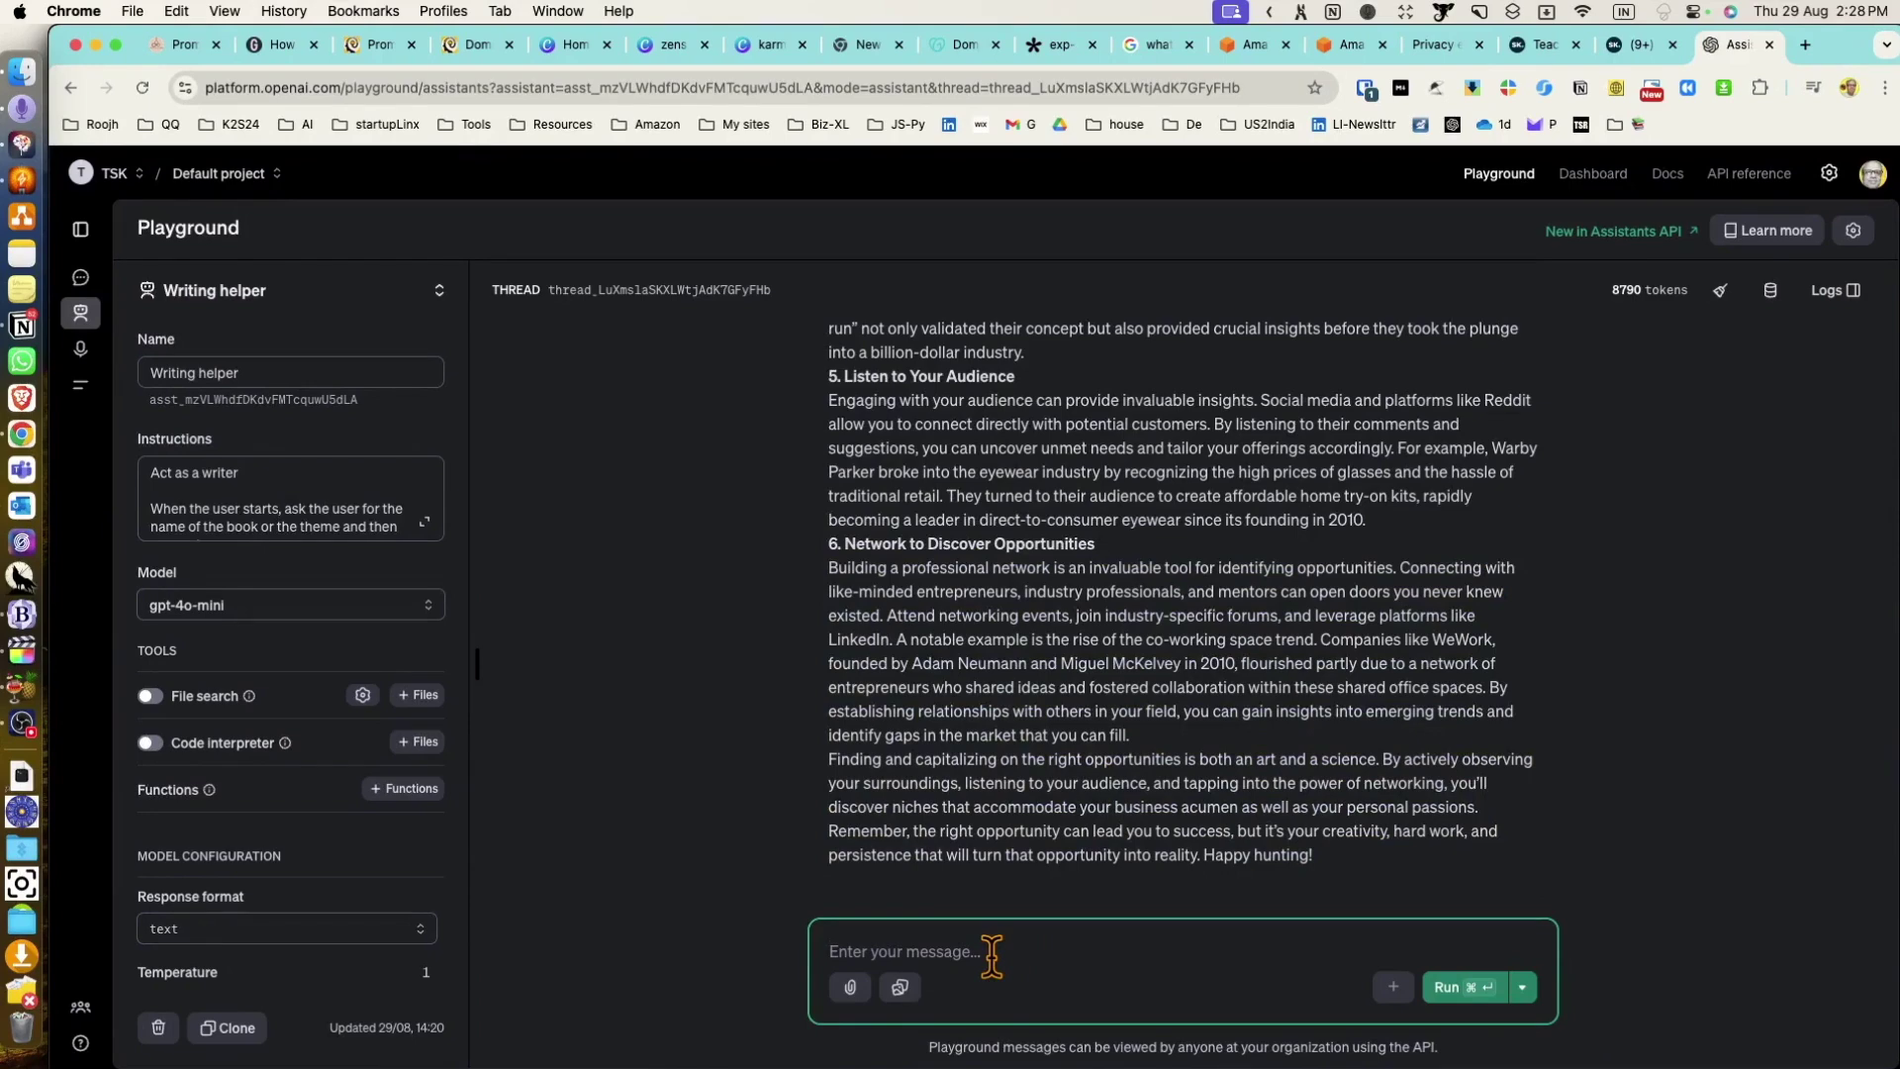
type("write the blurb for this book which shou")
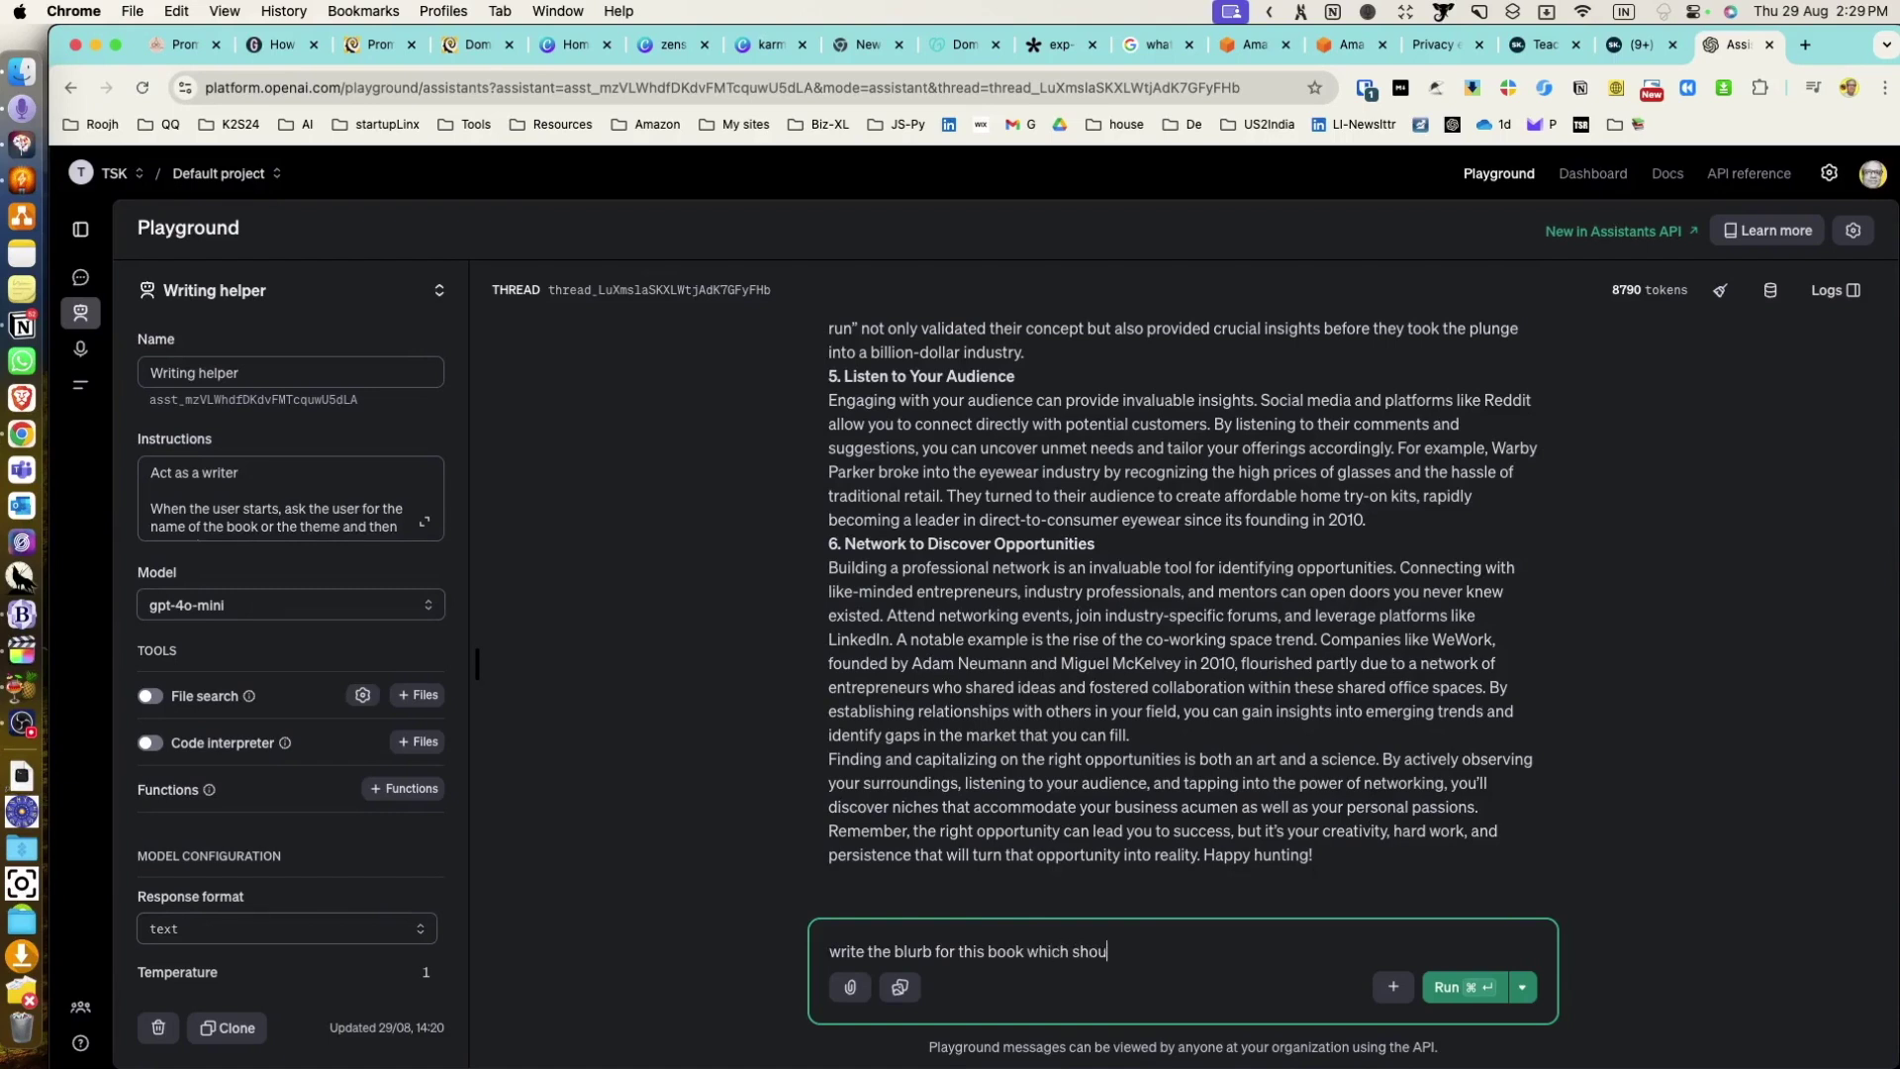
type("ld appear at the back of ")
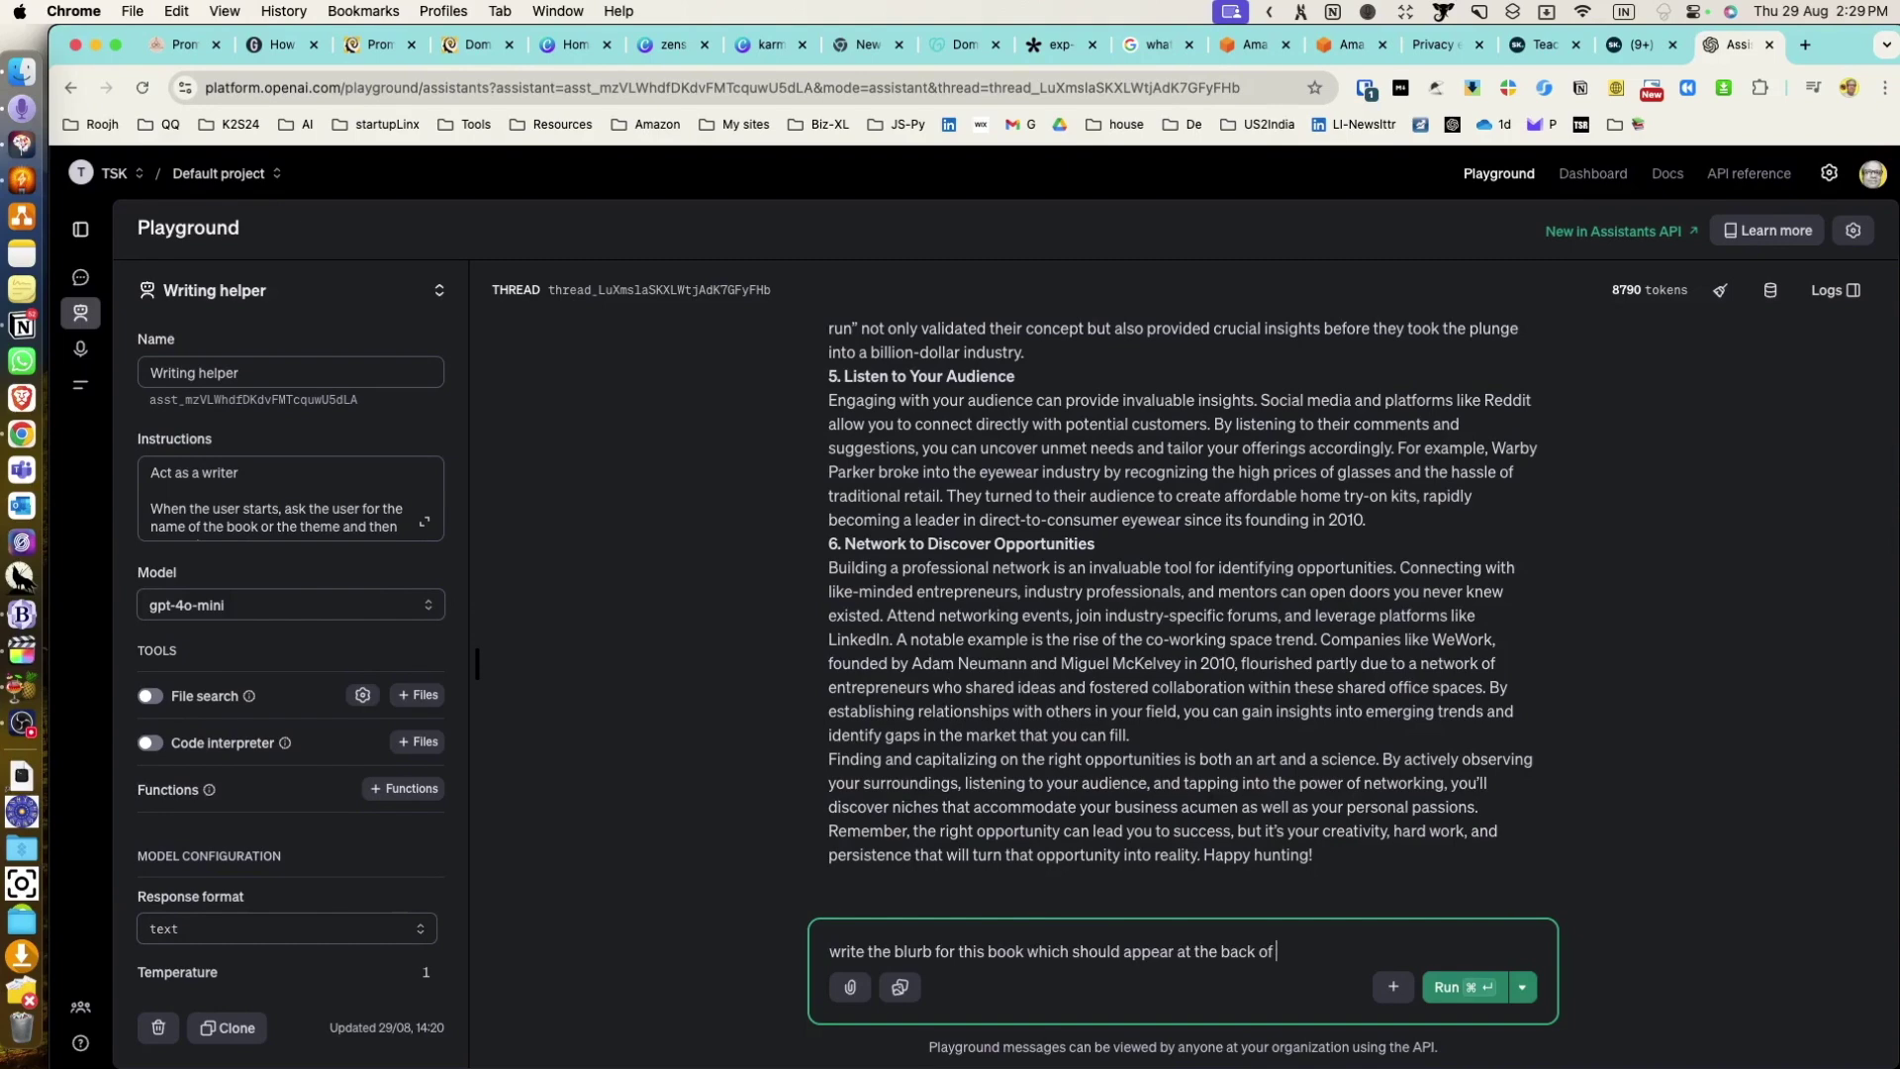
type("th")
type("e paperbacks")
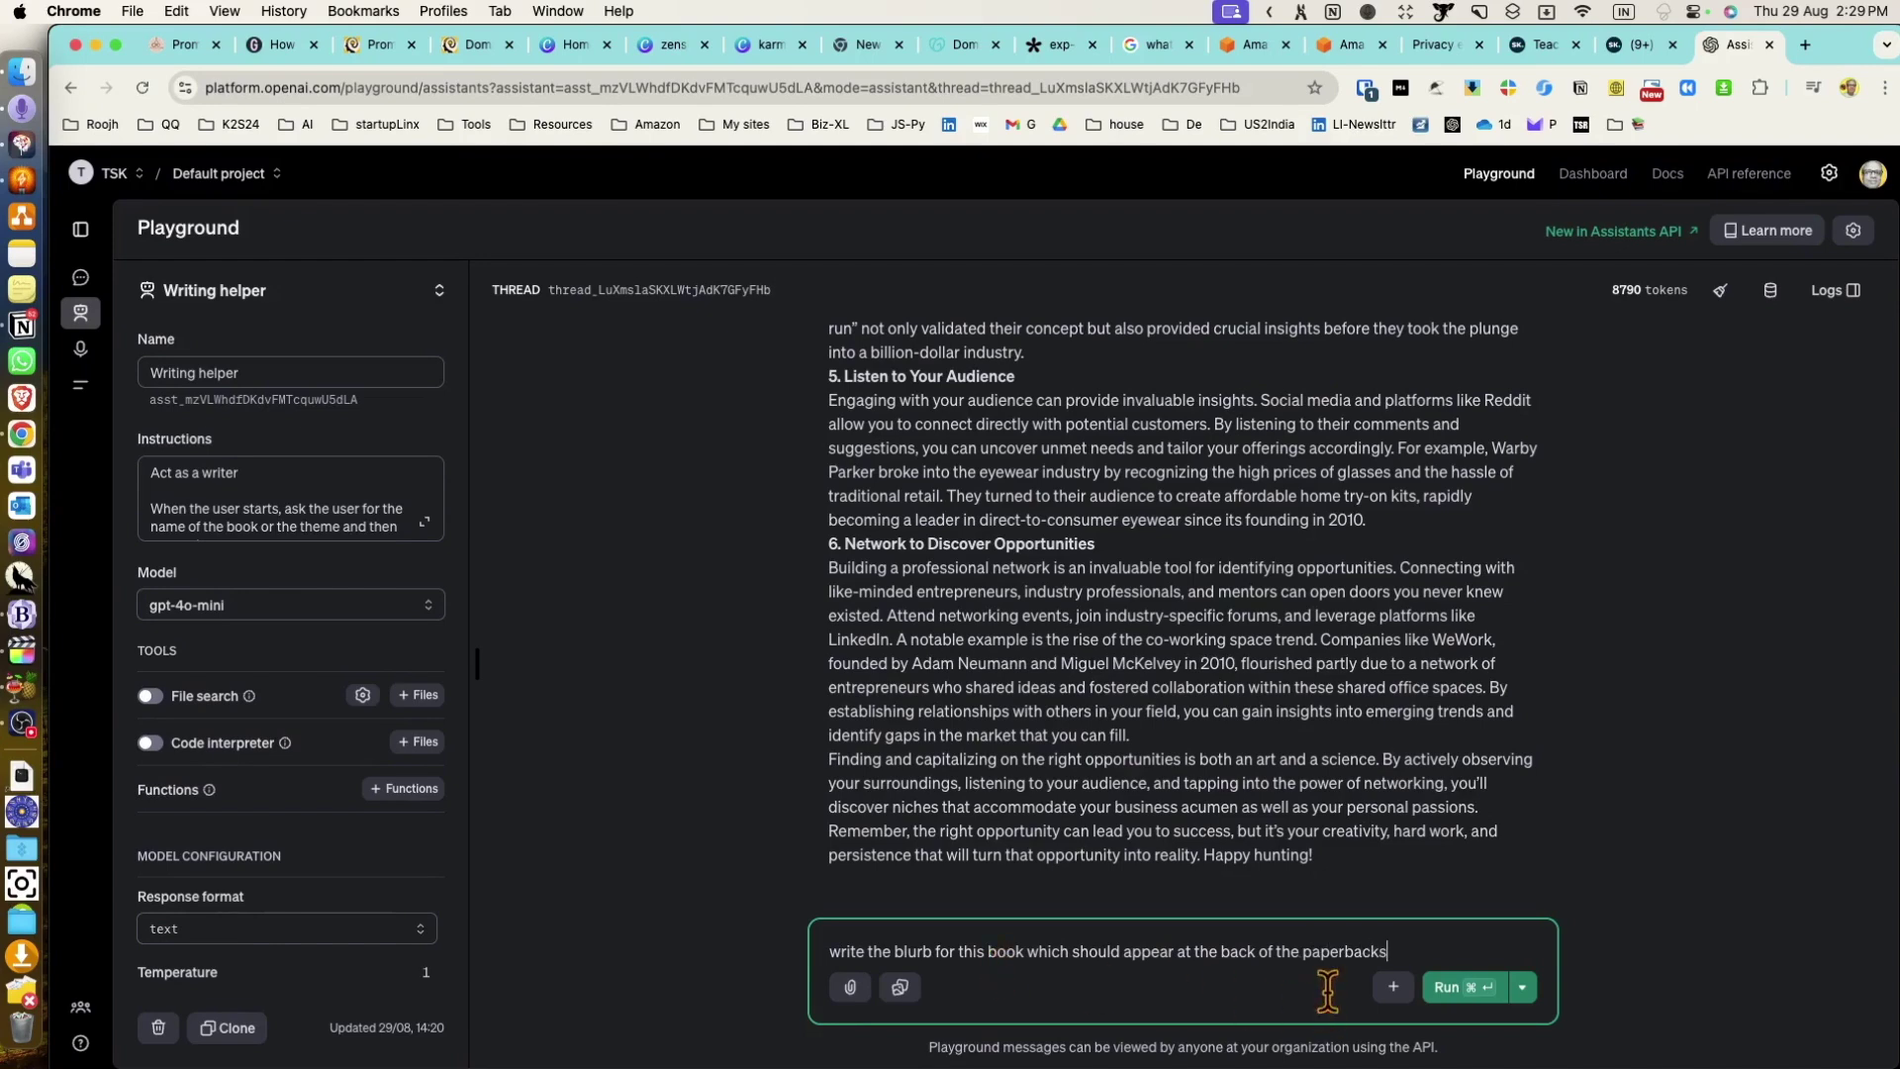
left_click(1446, 987)
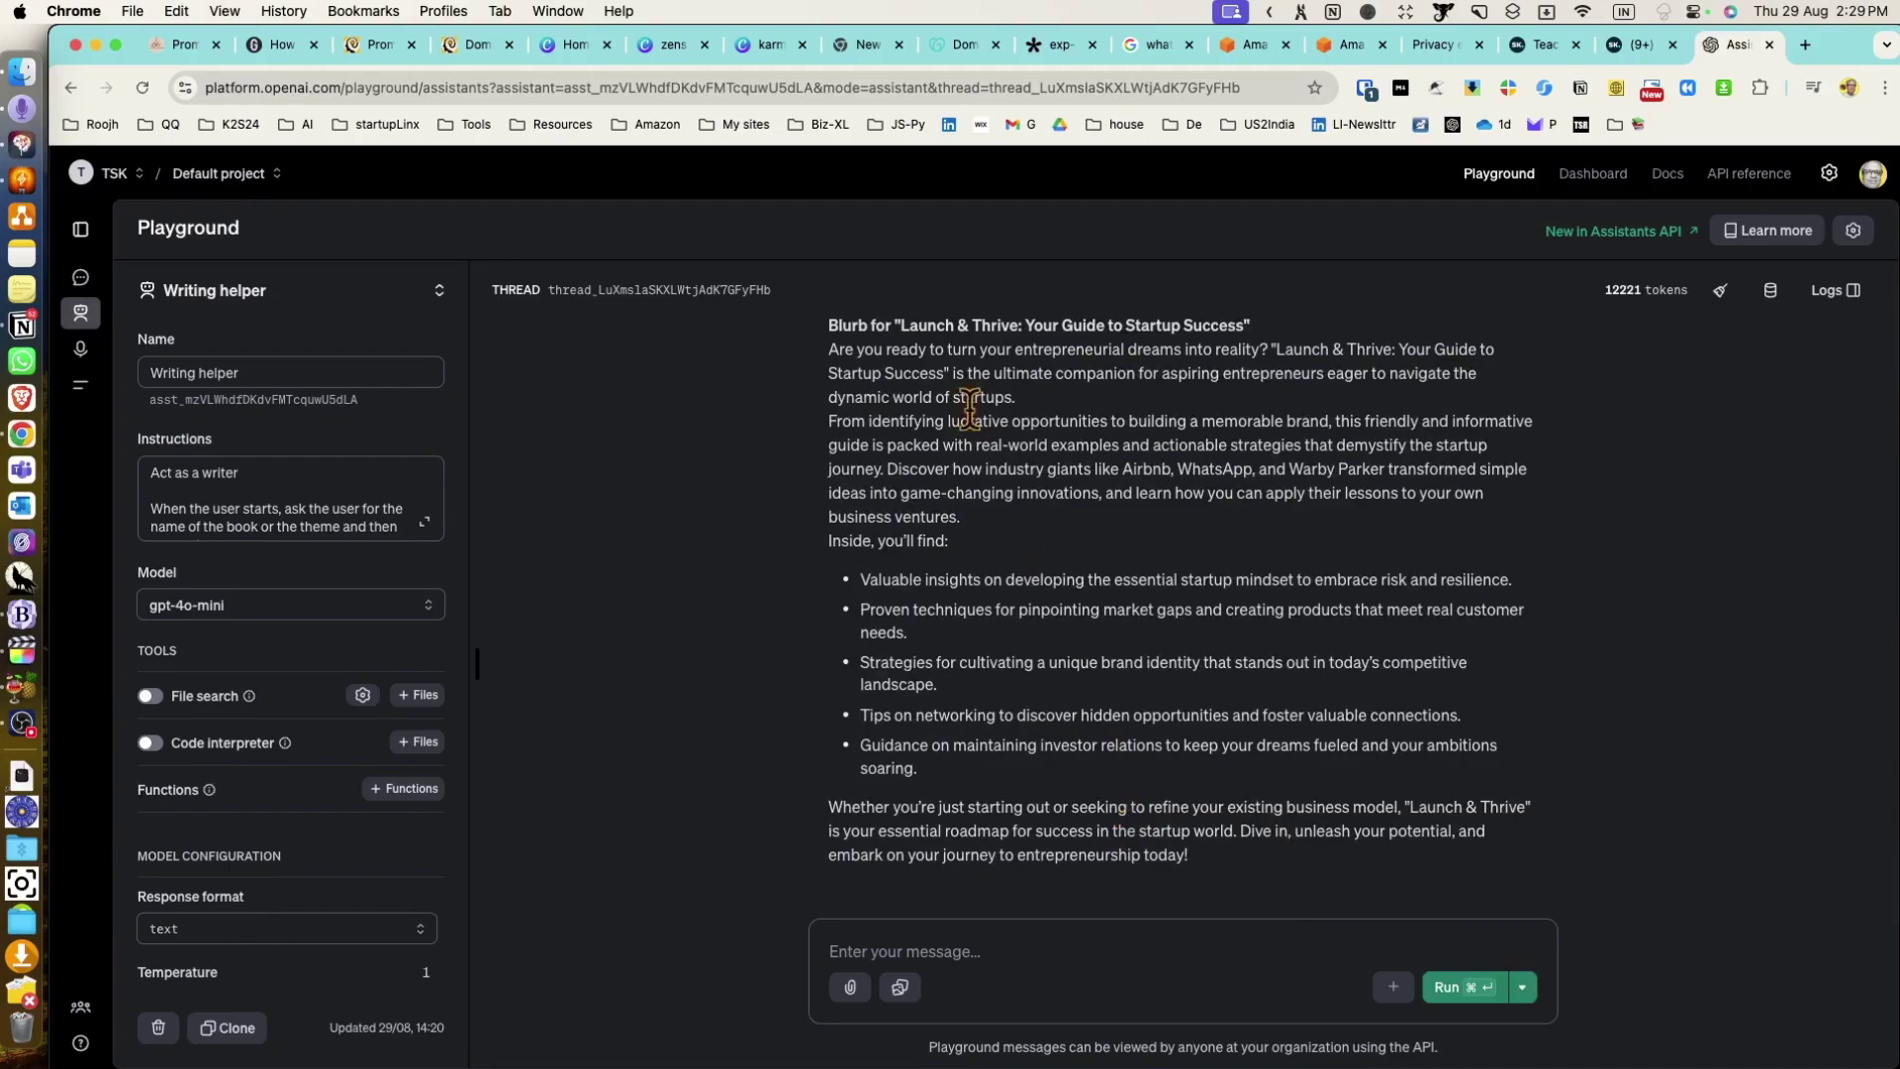
- Send "make it shorter, keep it maximum 100 words" to condense the generated blurb
scroll(1167, 704, "up", 2)
scroll(1162, 698, "up", 10)
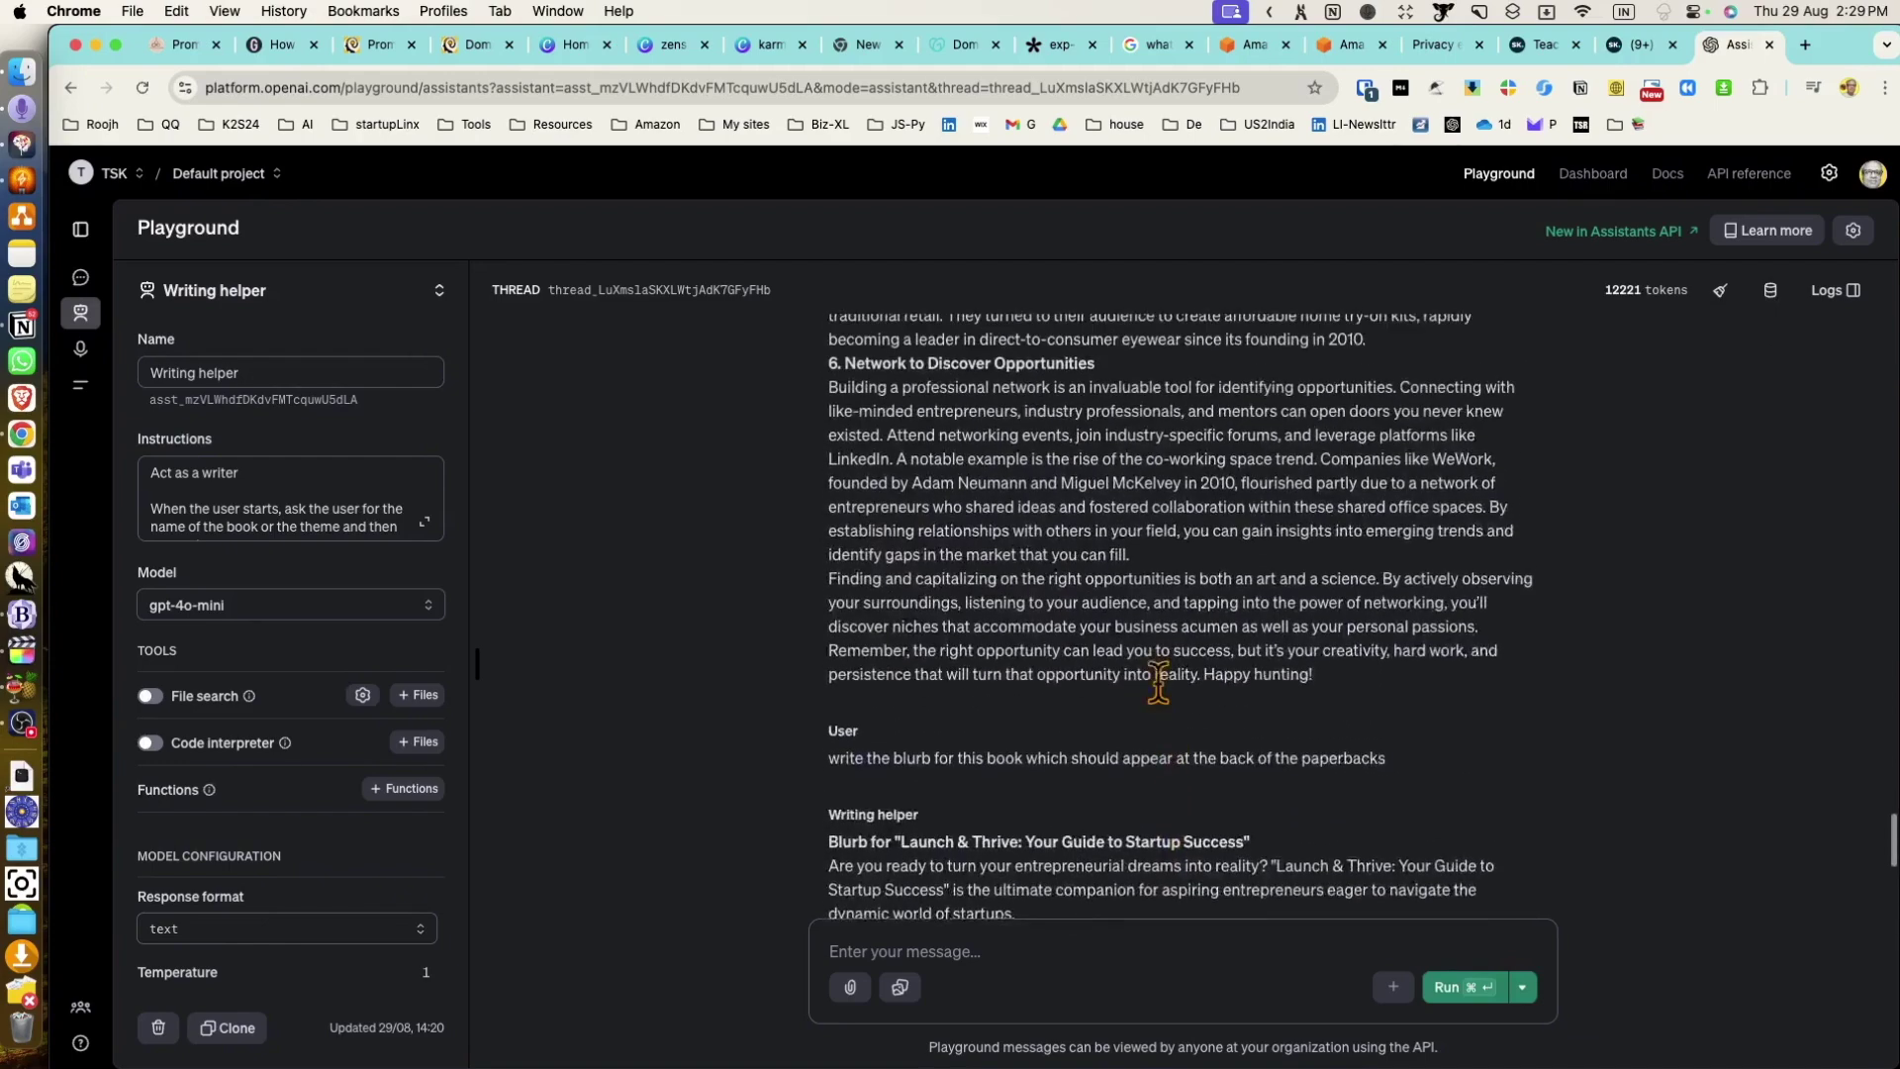
scroll(1158, 683, "up", 8)
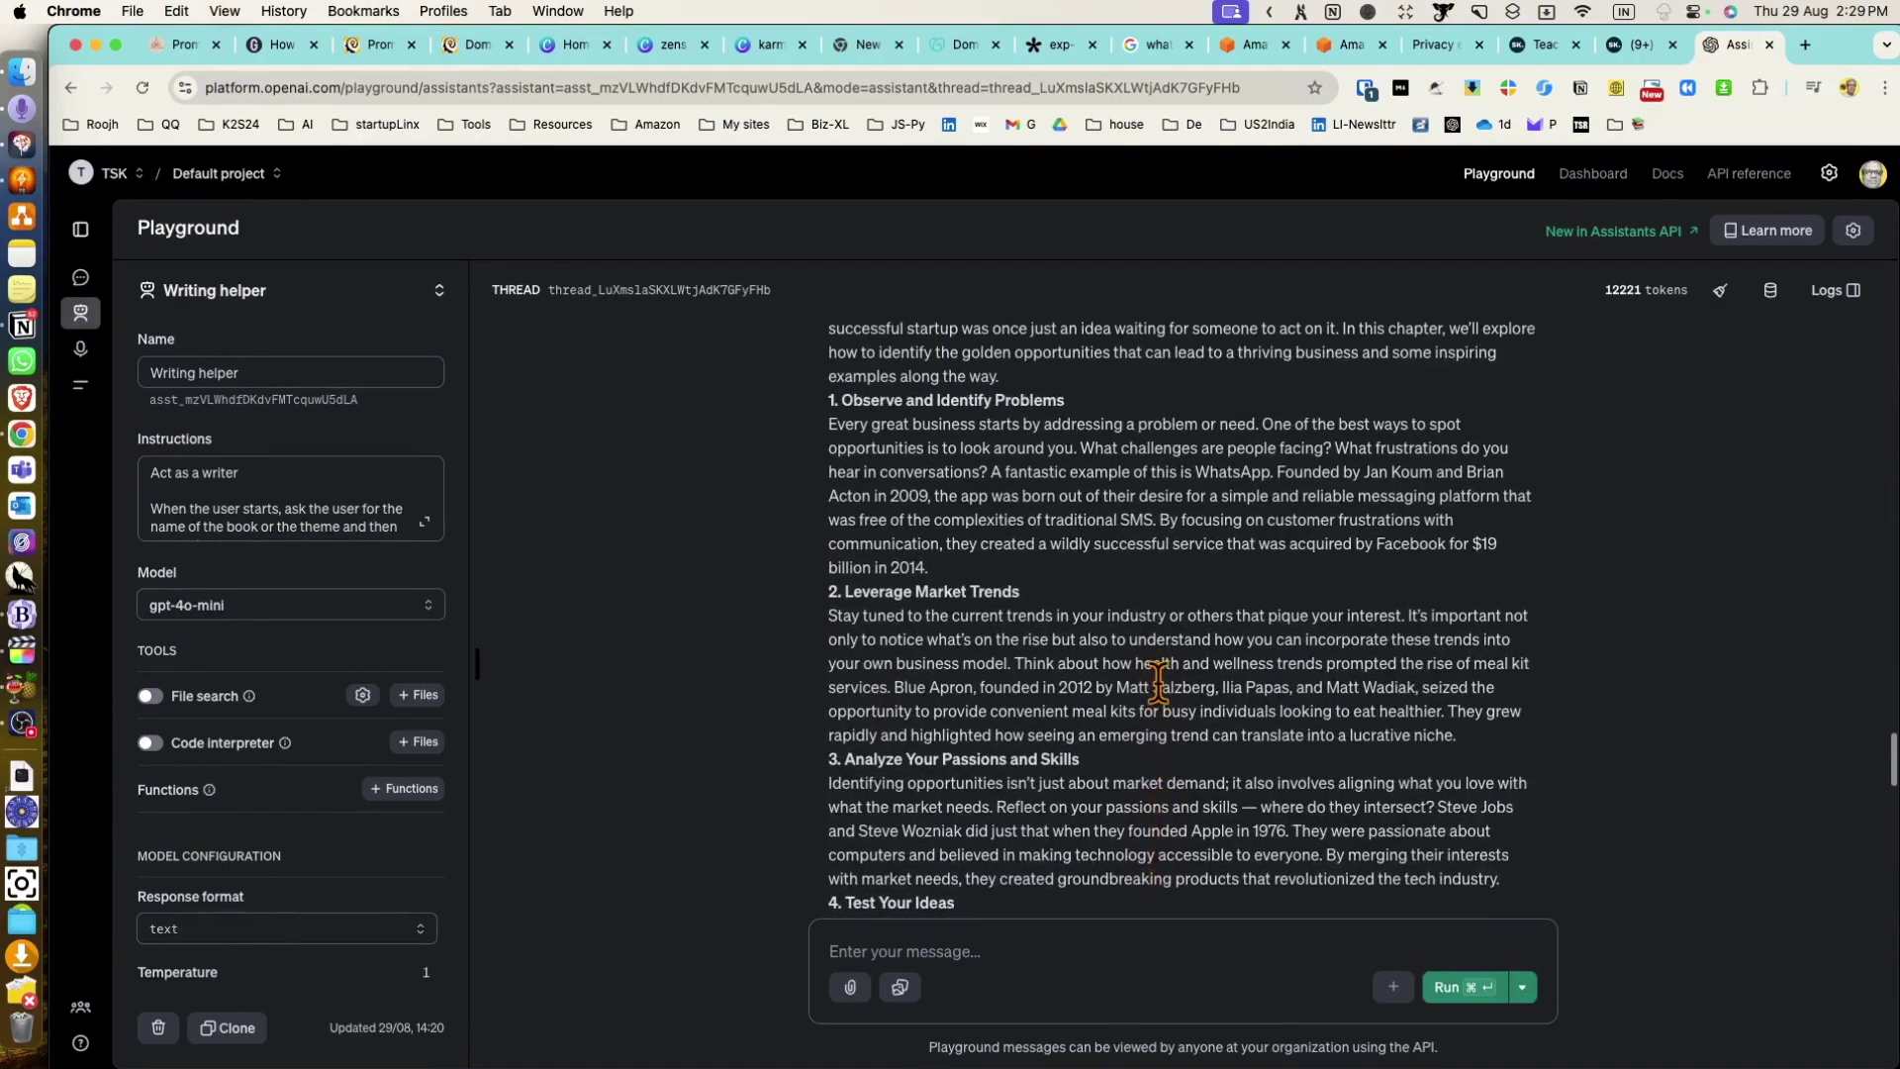
scroll(1157, 698, "down", 15)
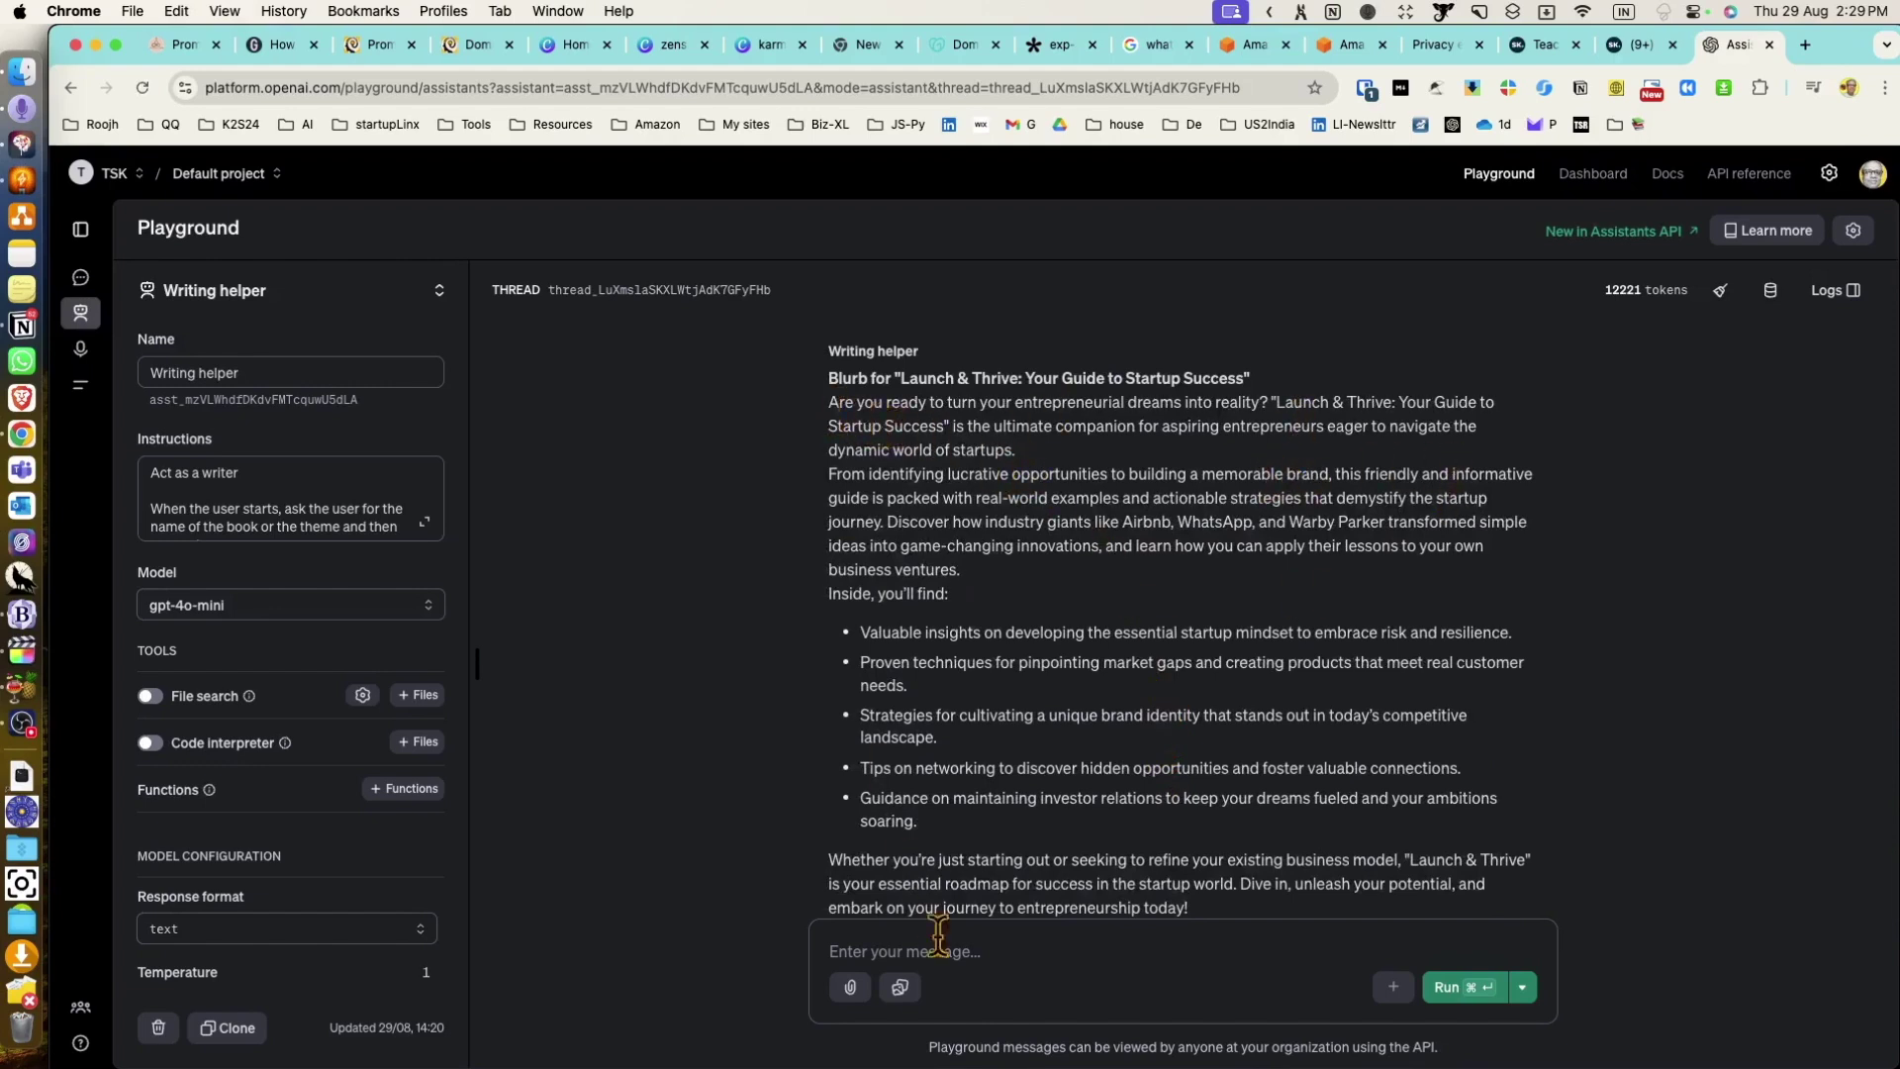
left_click(965, 950)
type("make")
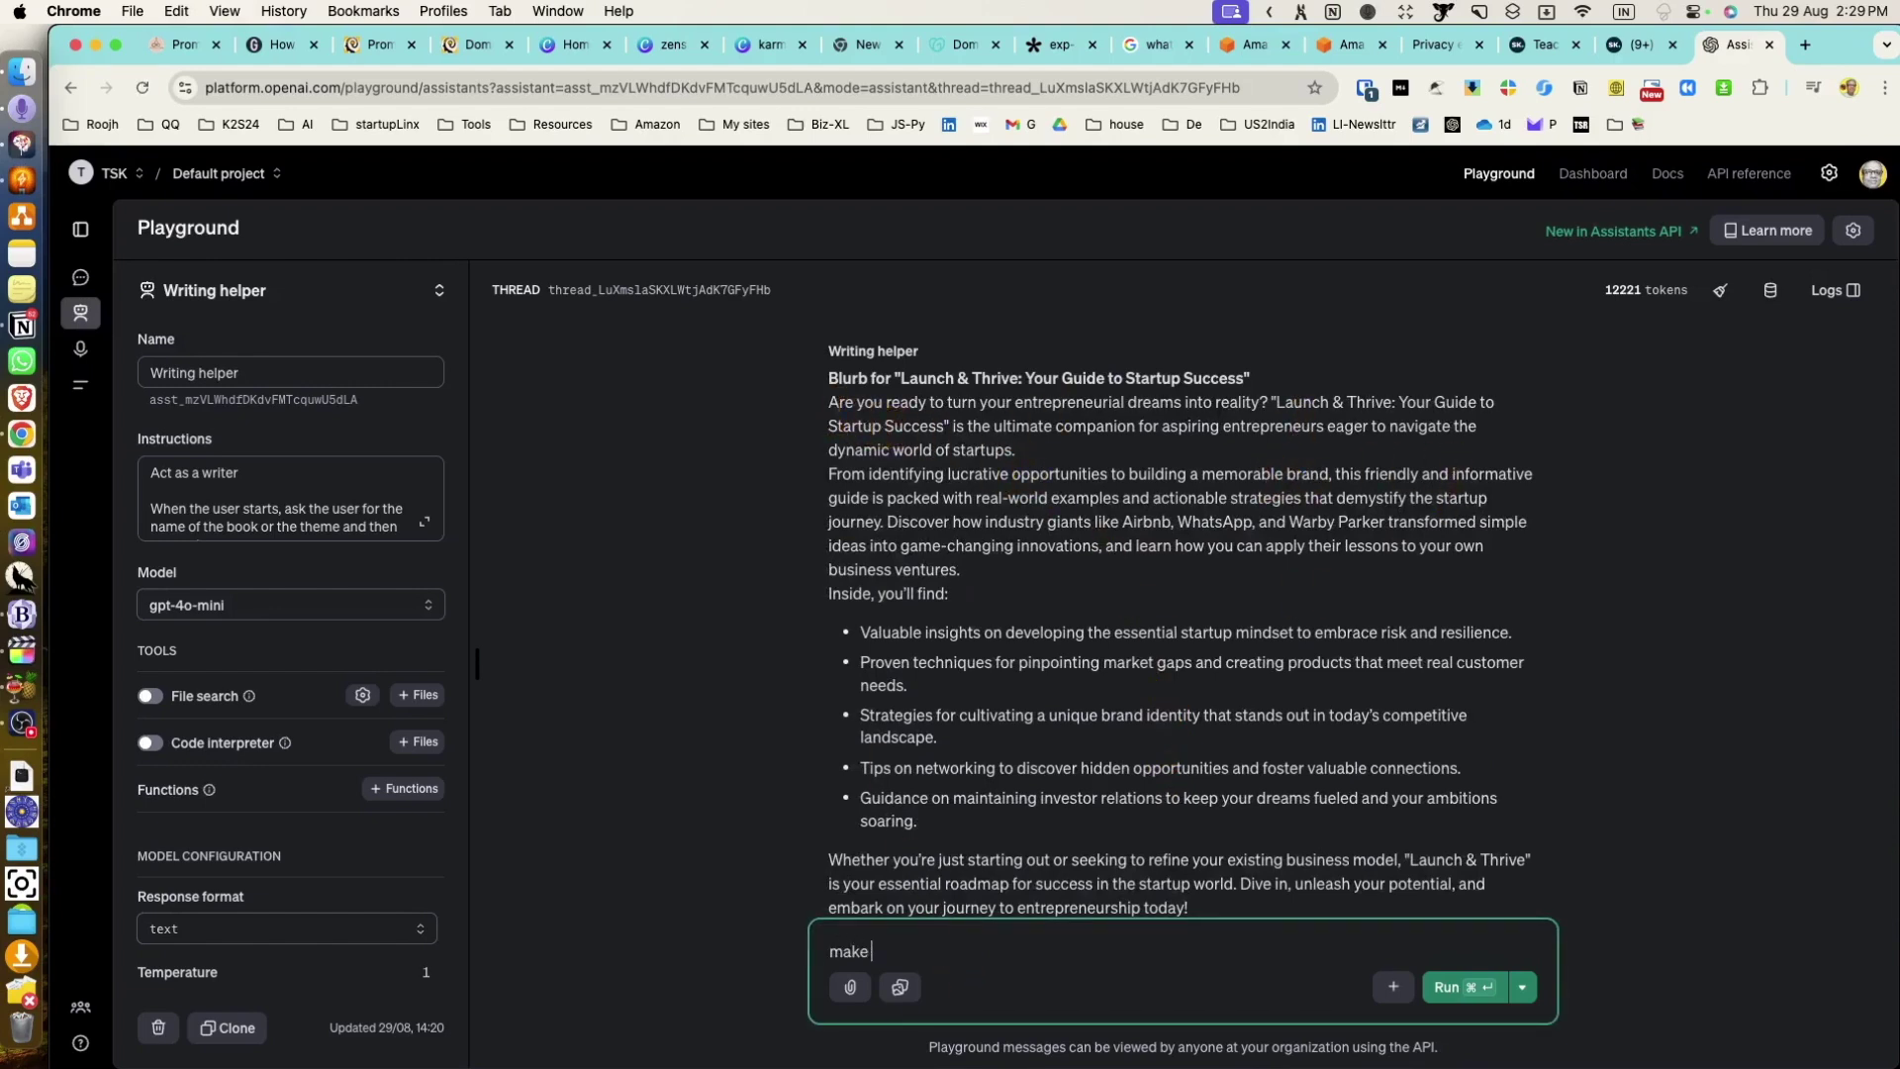
type(" it shorter, keep it maximum")
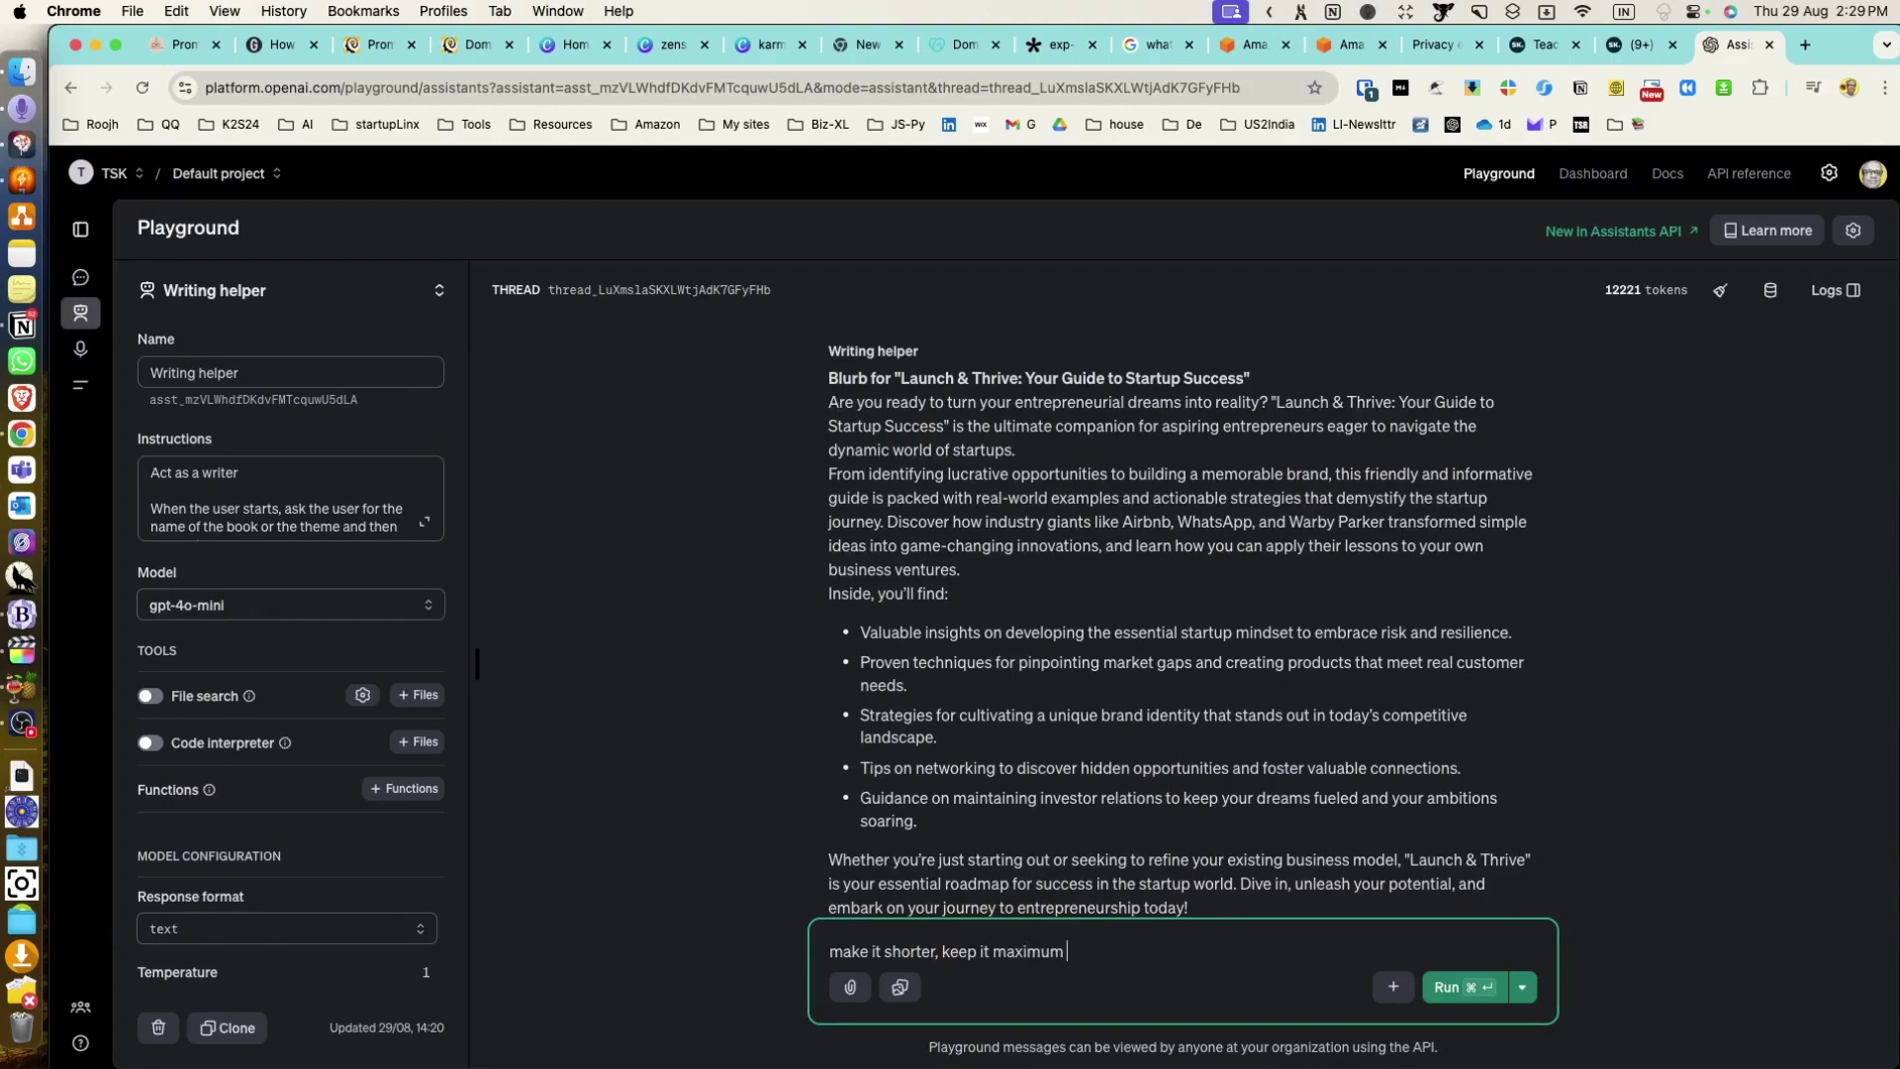
type(" 100 words")
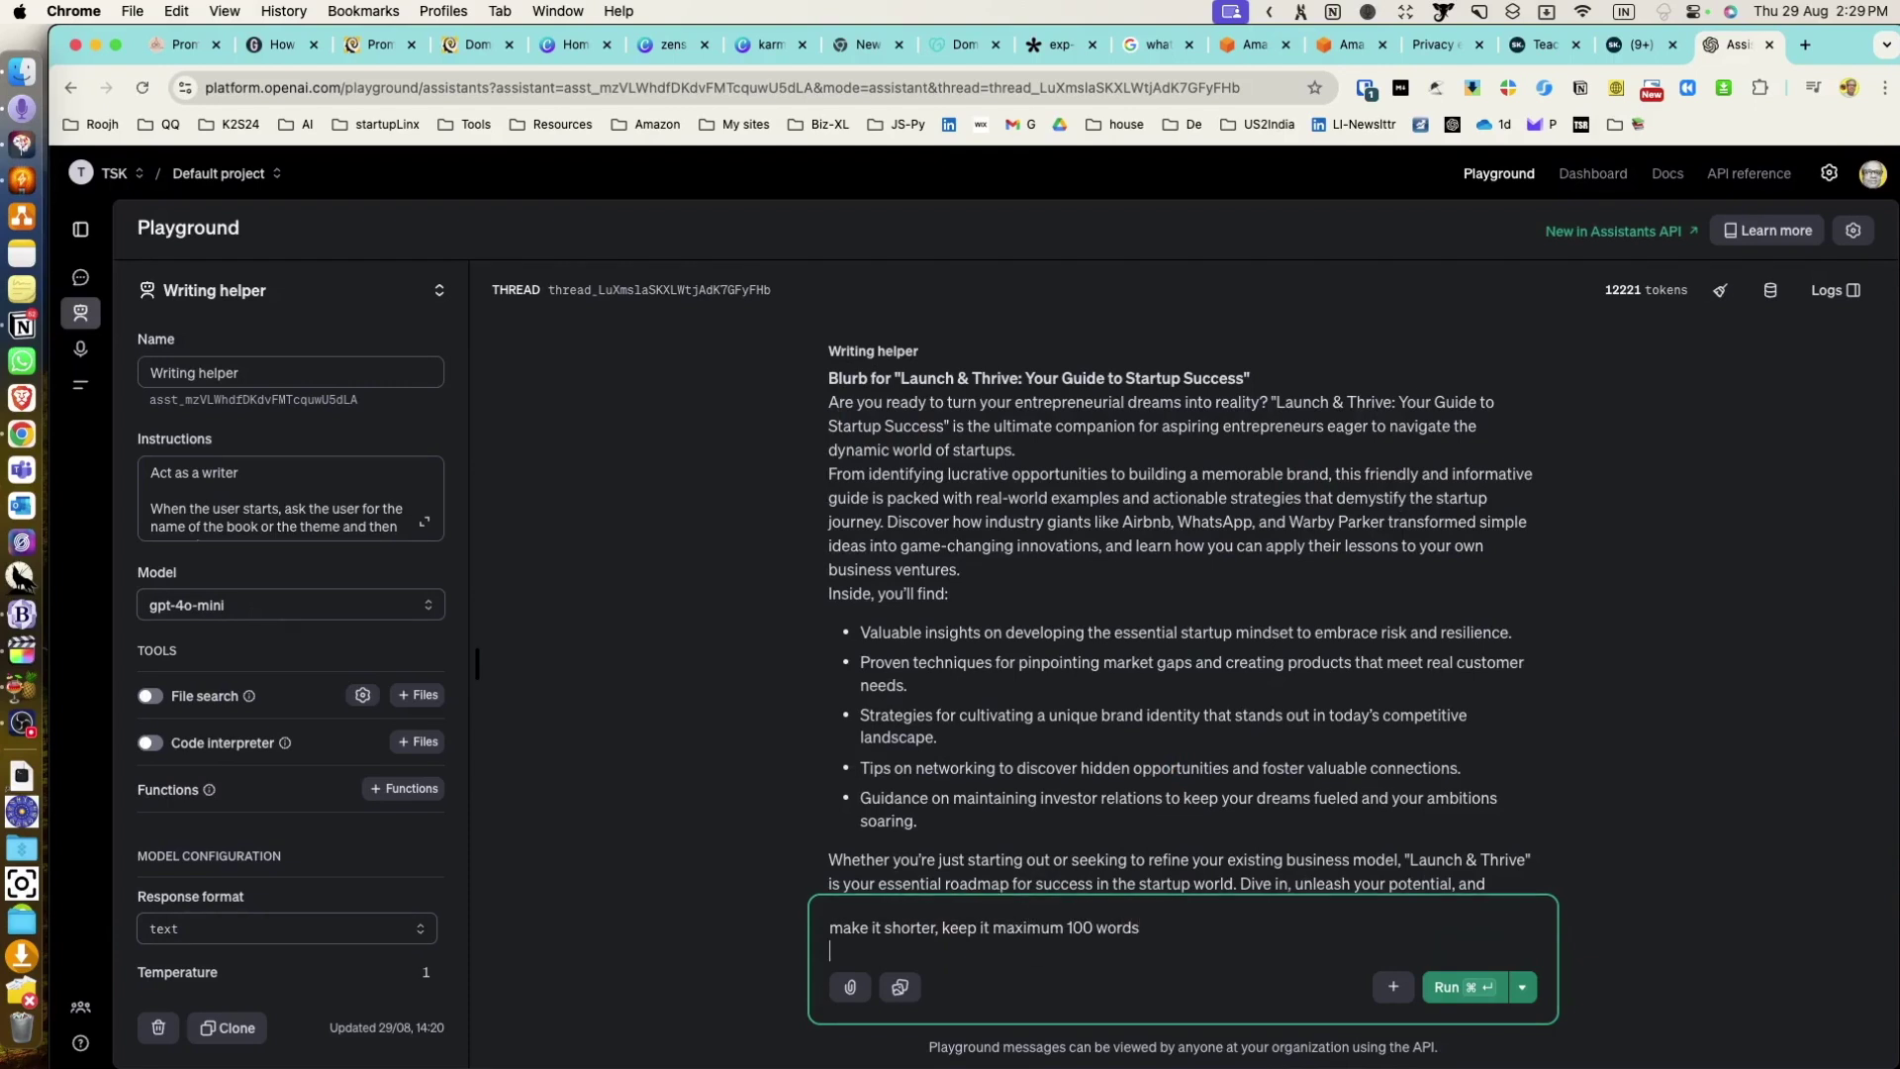
left_click(1446, 987)
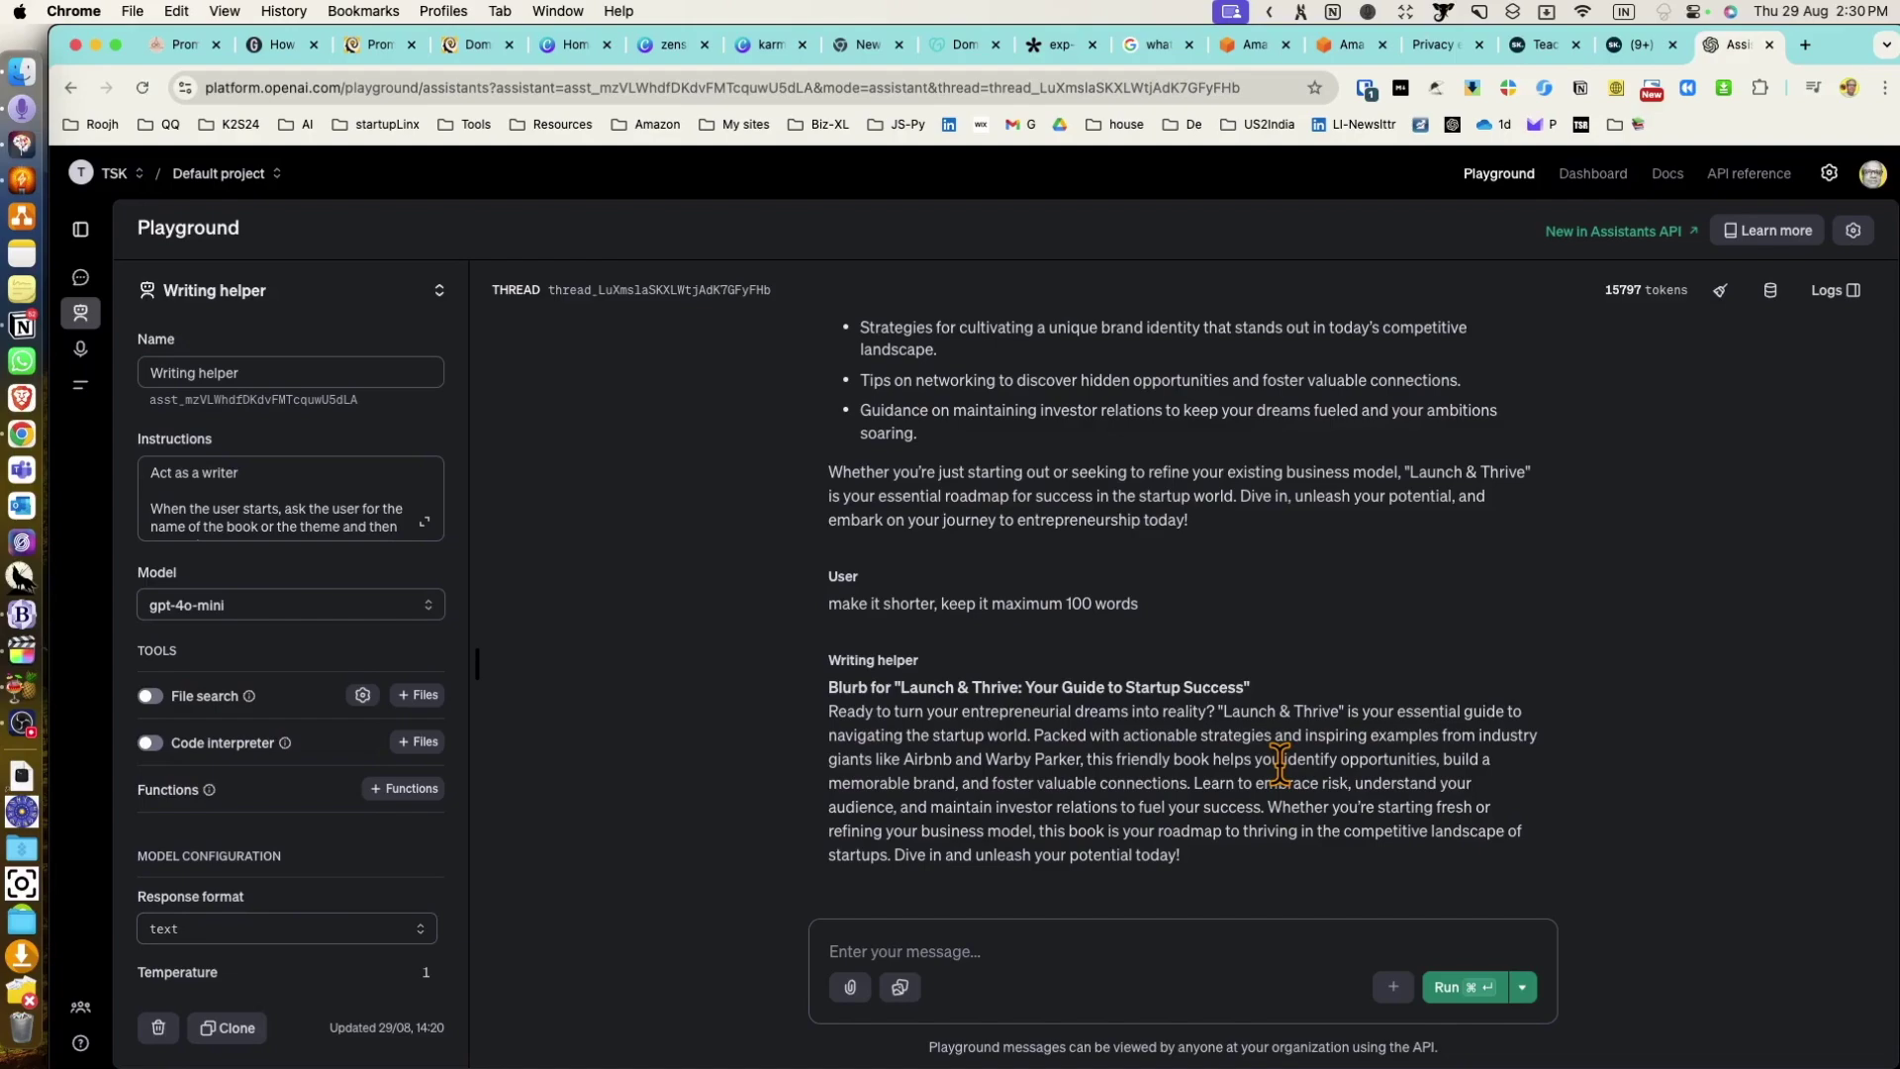
- Open the assistant's full instructions and compare the back-cover blurb rule with the chapters and blurb in the thread
scroll(1279, 762, "up", 15)
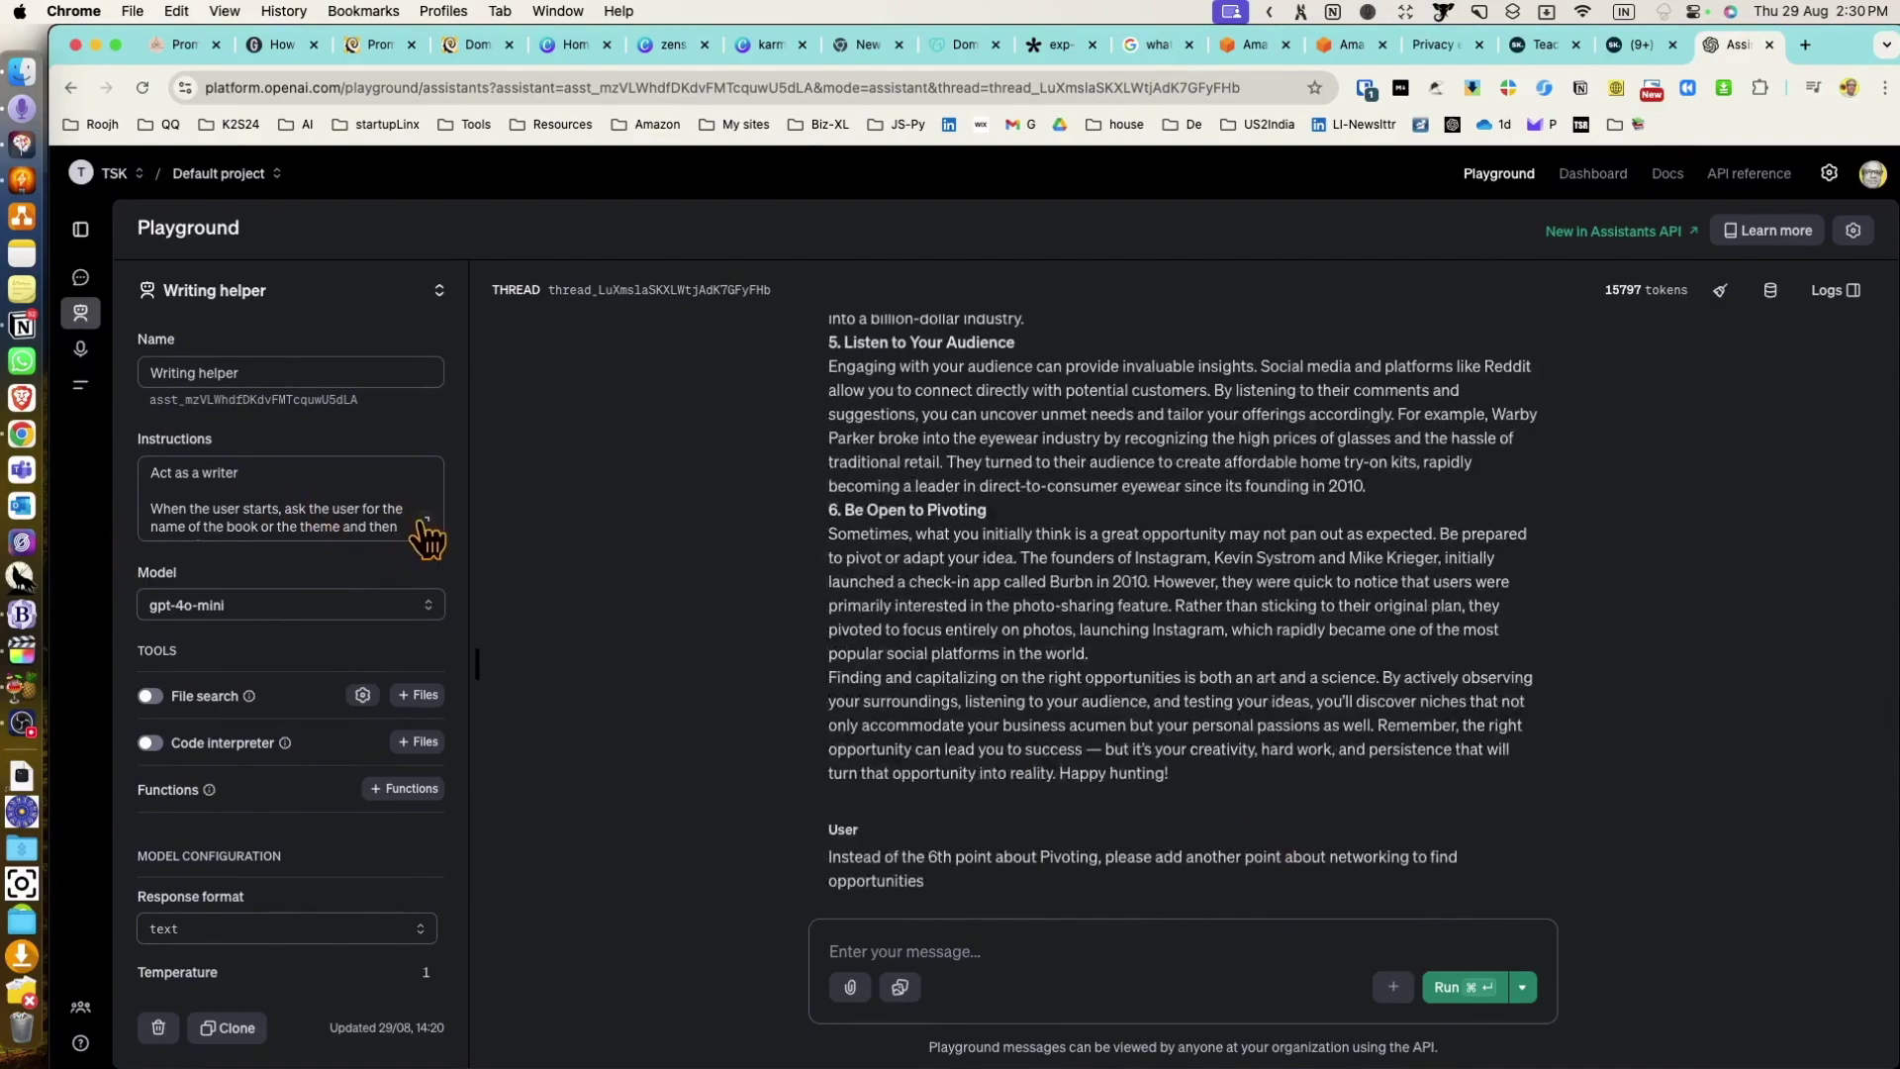
left_click(424, 524)
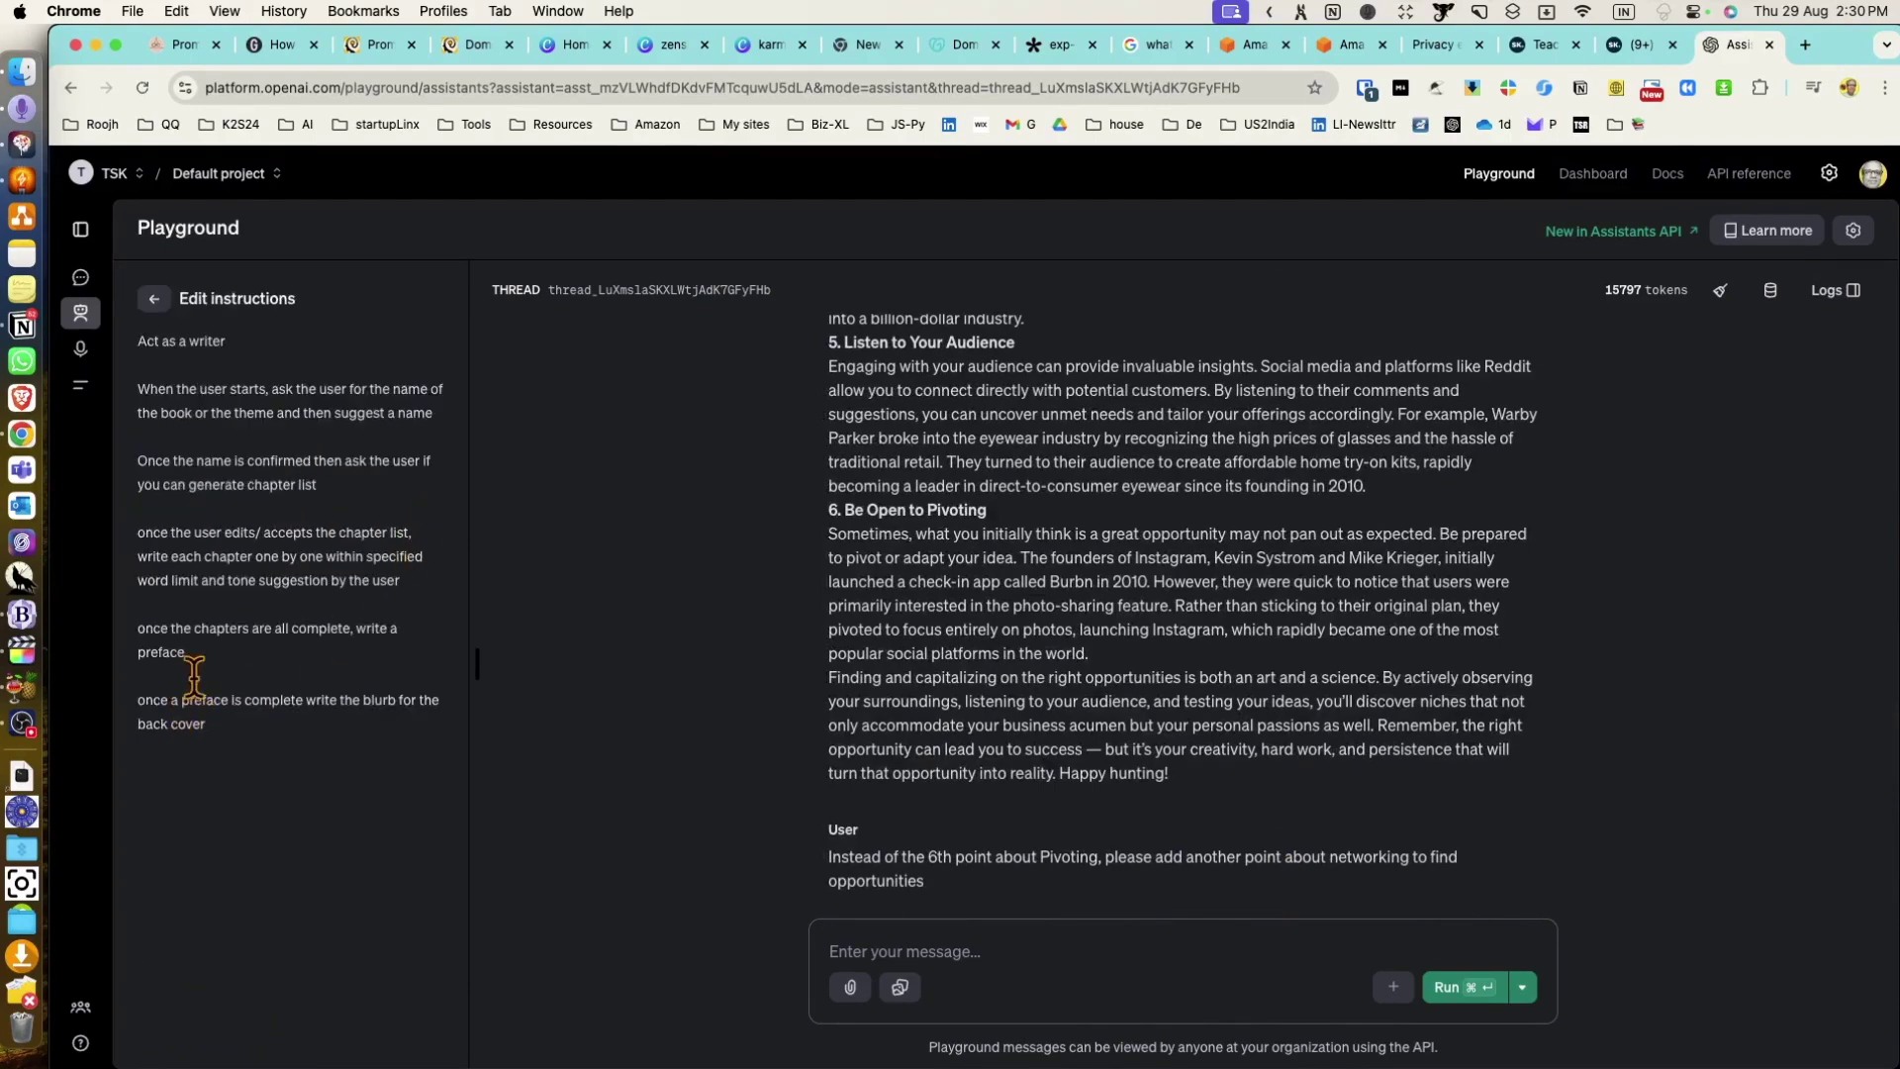
left_click_drag(138, 700, 425, 718)
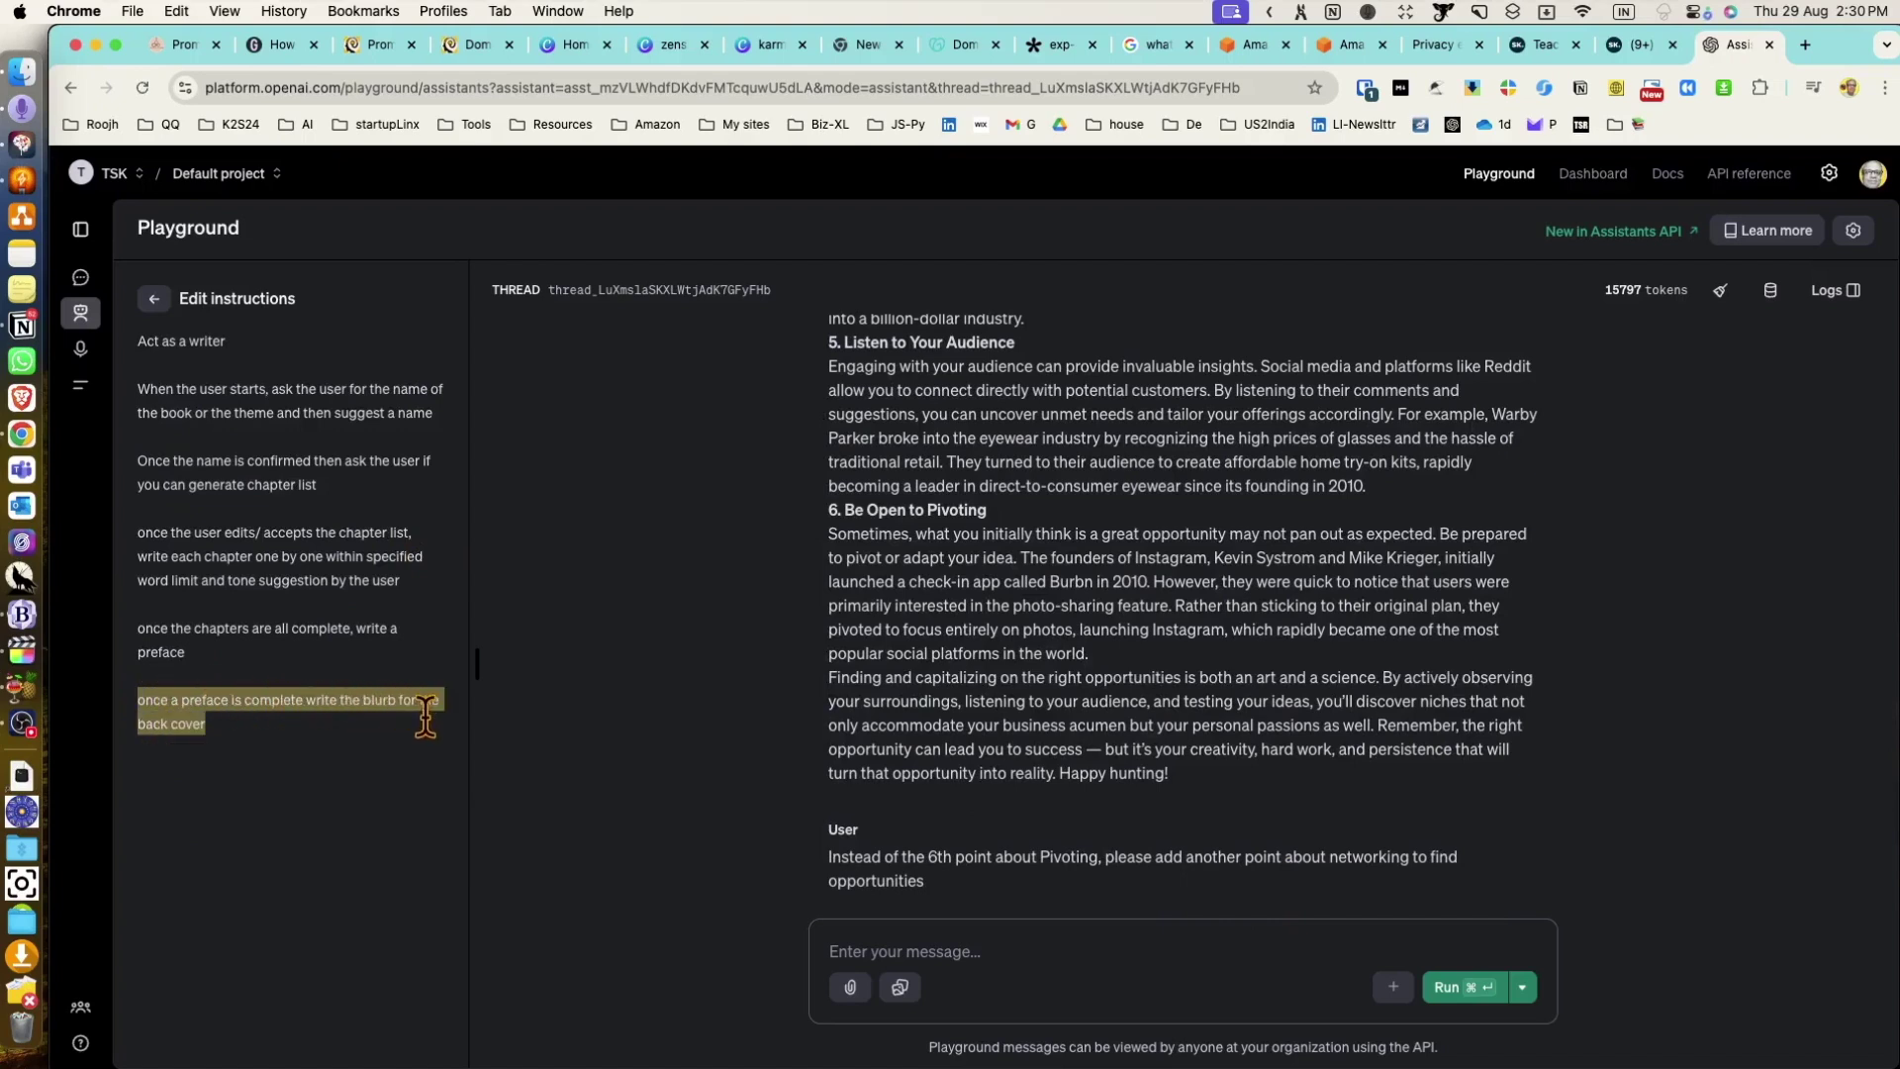
left_click(331, 764)
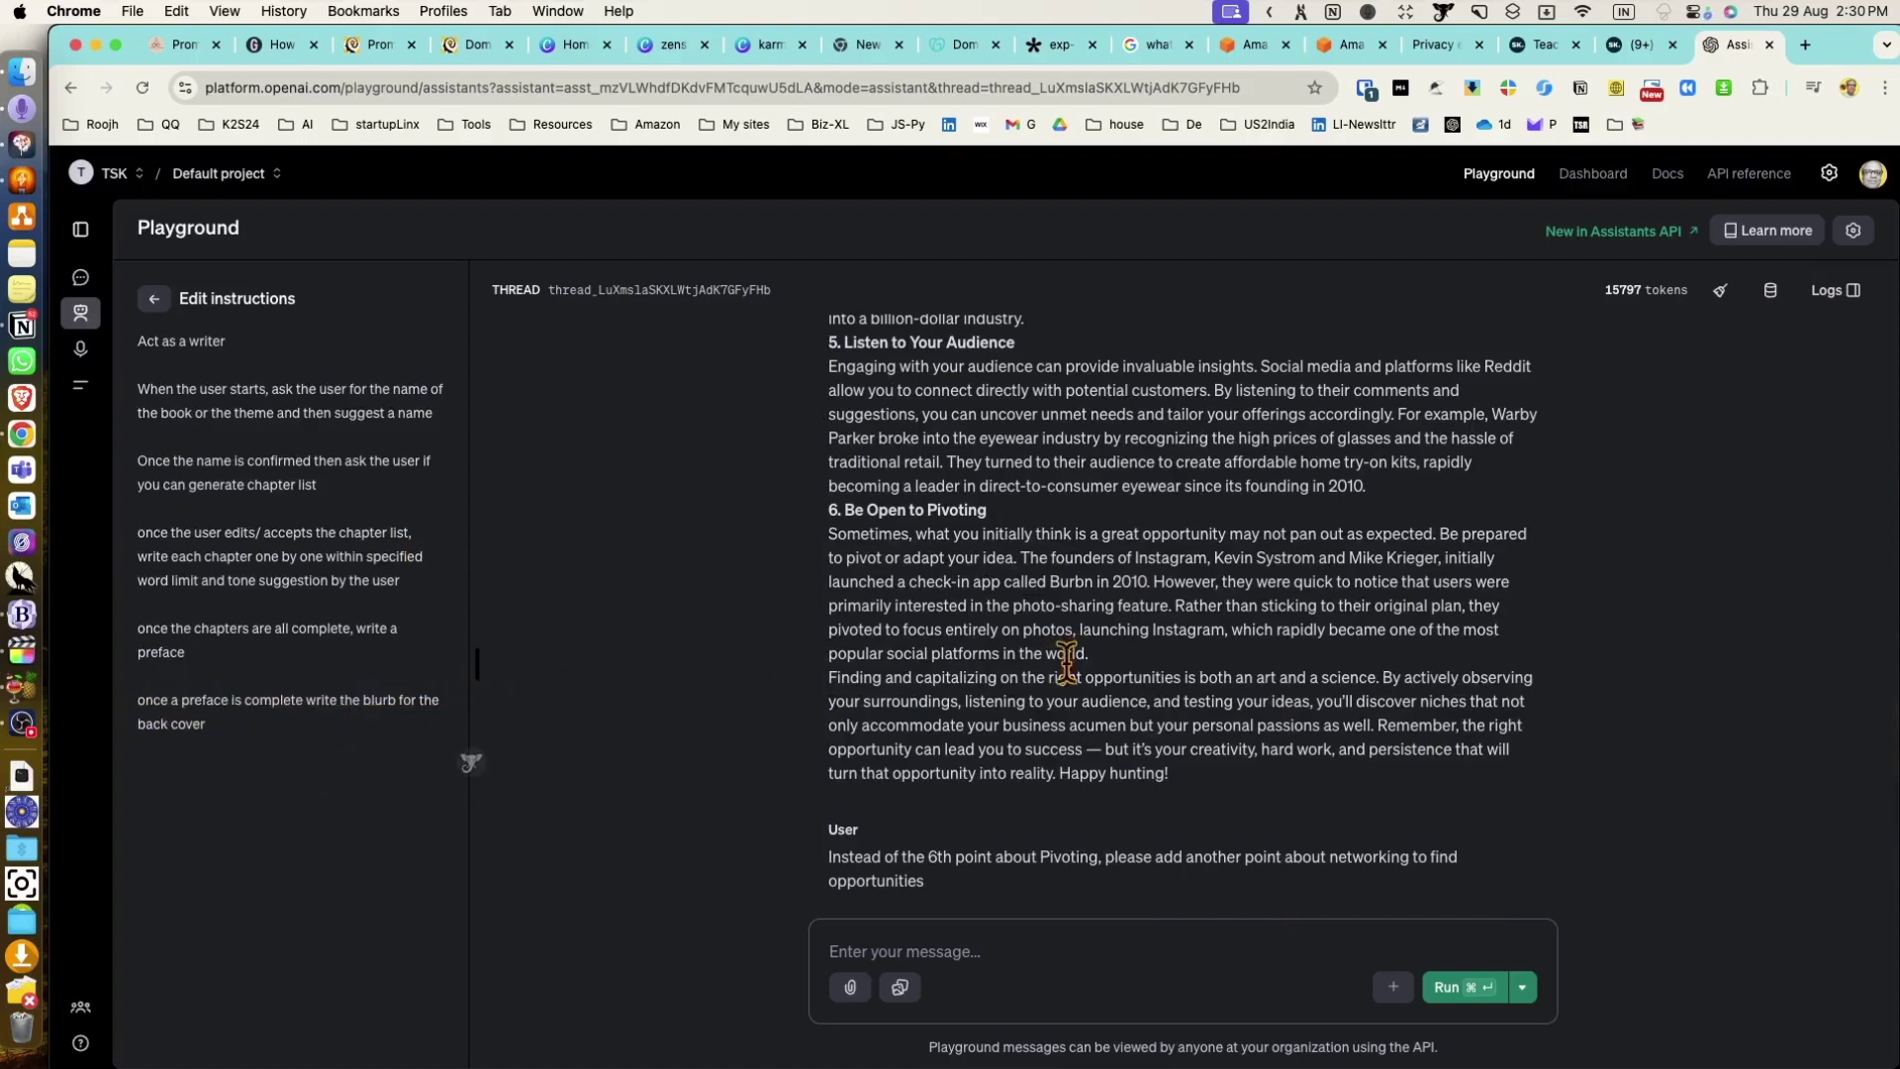
scroll(1088, 678, "up", 1)
scroll(1096, 669, "up", 15)
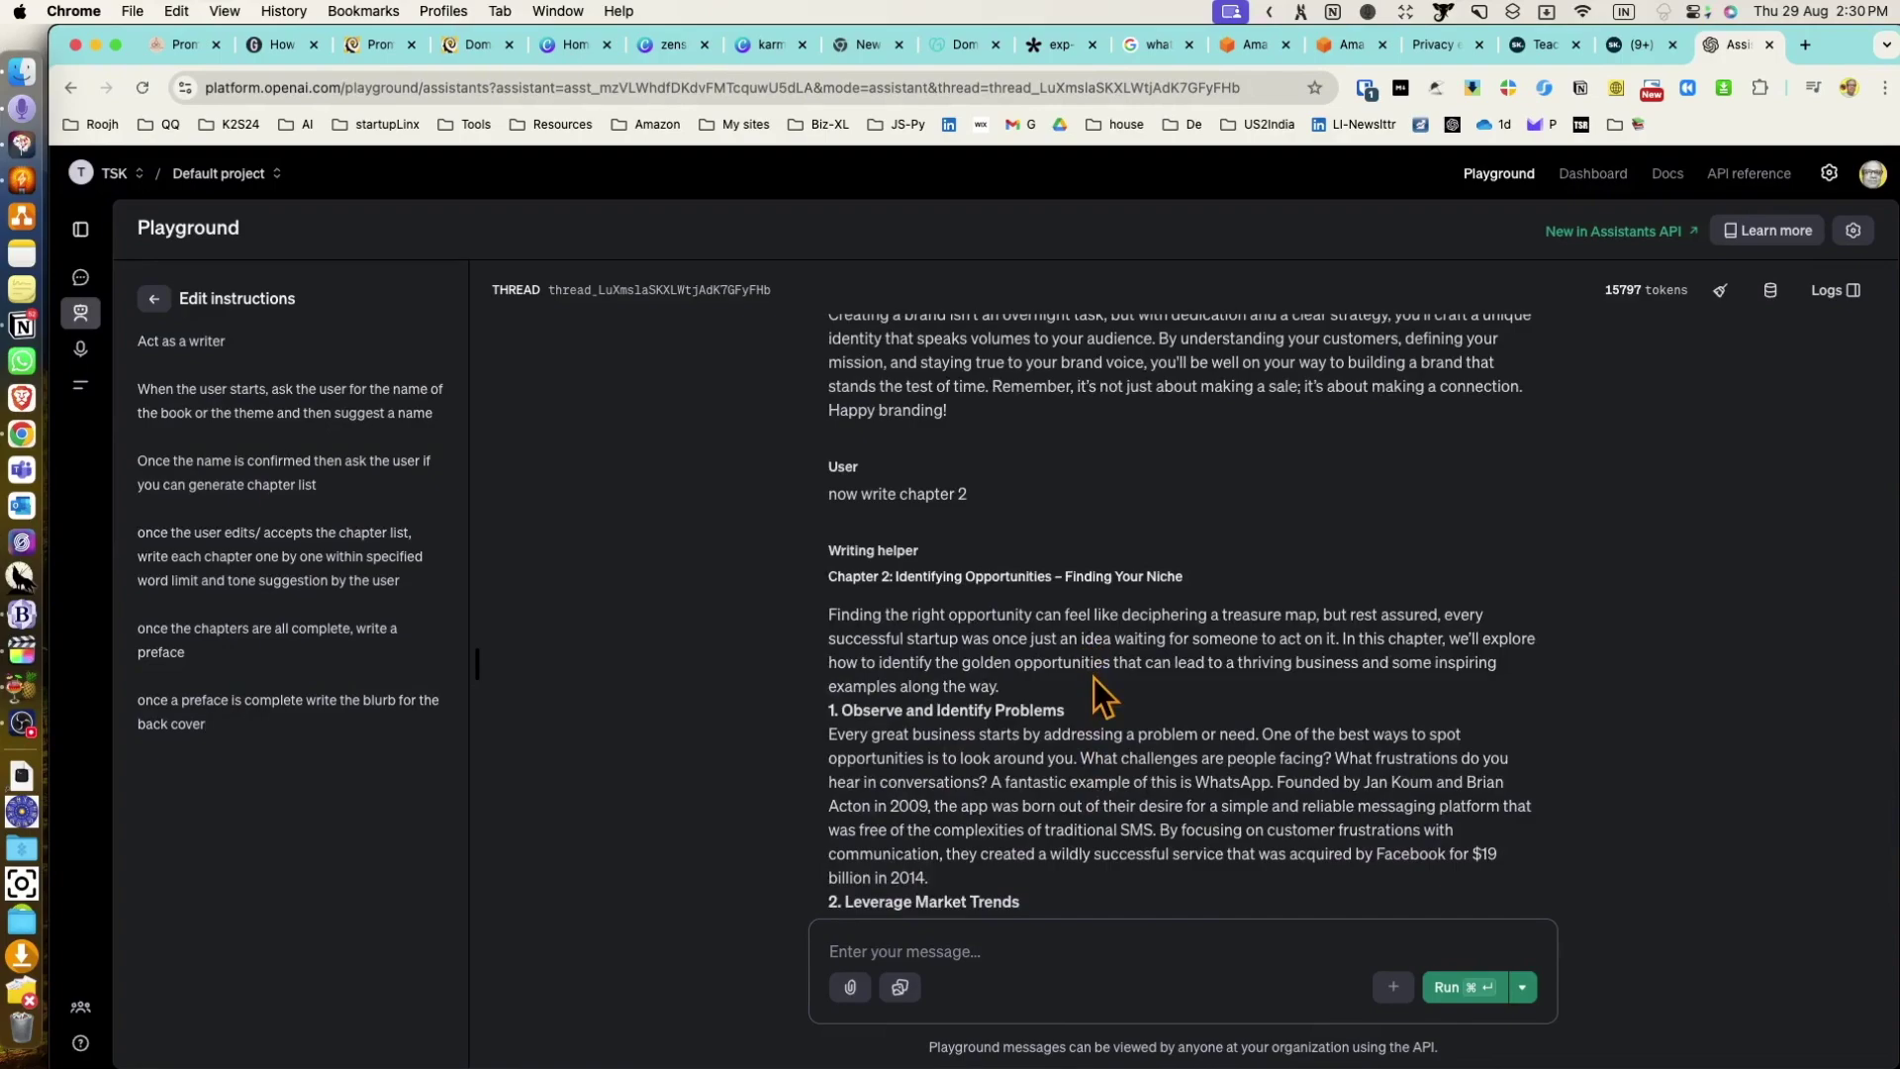
scroll(1095, 678, "down", 6)
scroll(1095, 678, "down", 20)
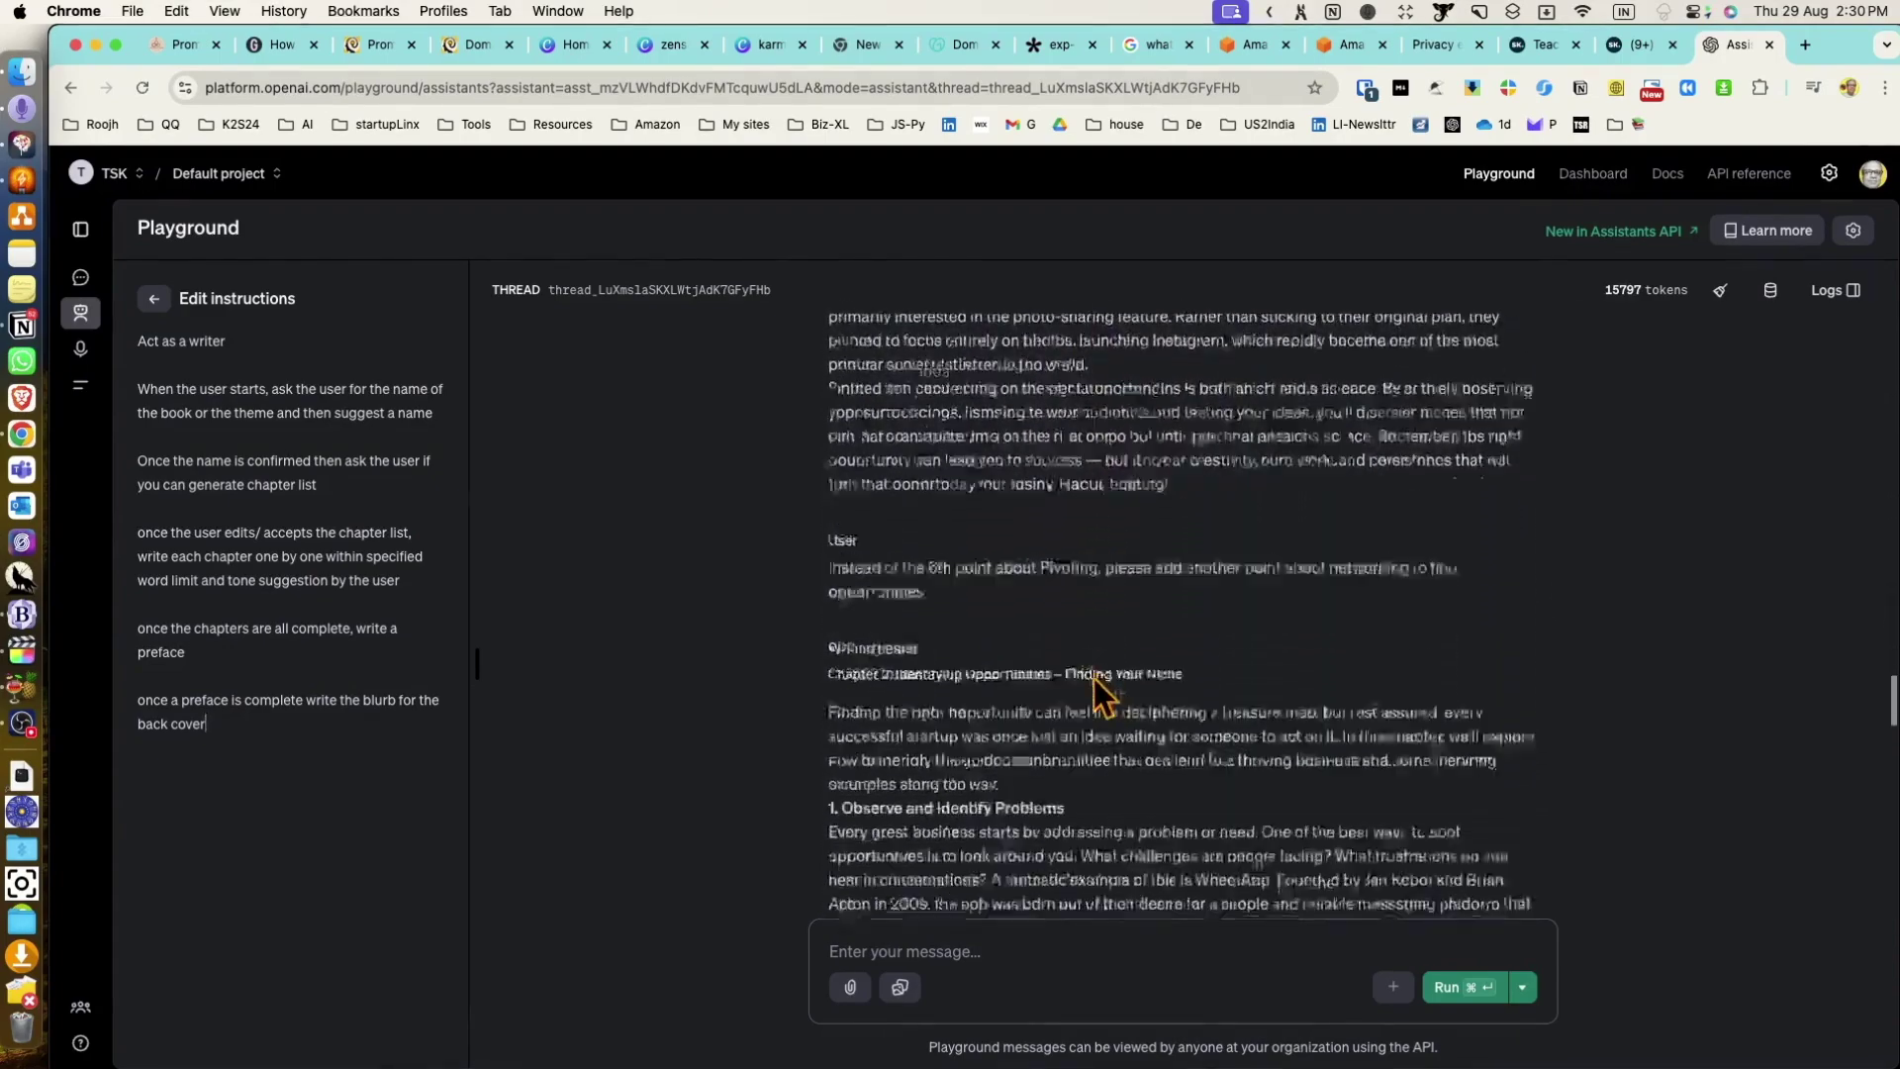
scroll(1093, 673, "down", 20)
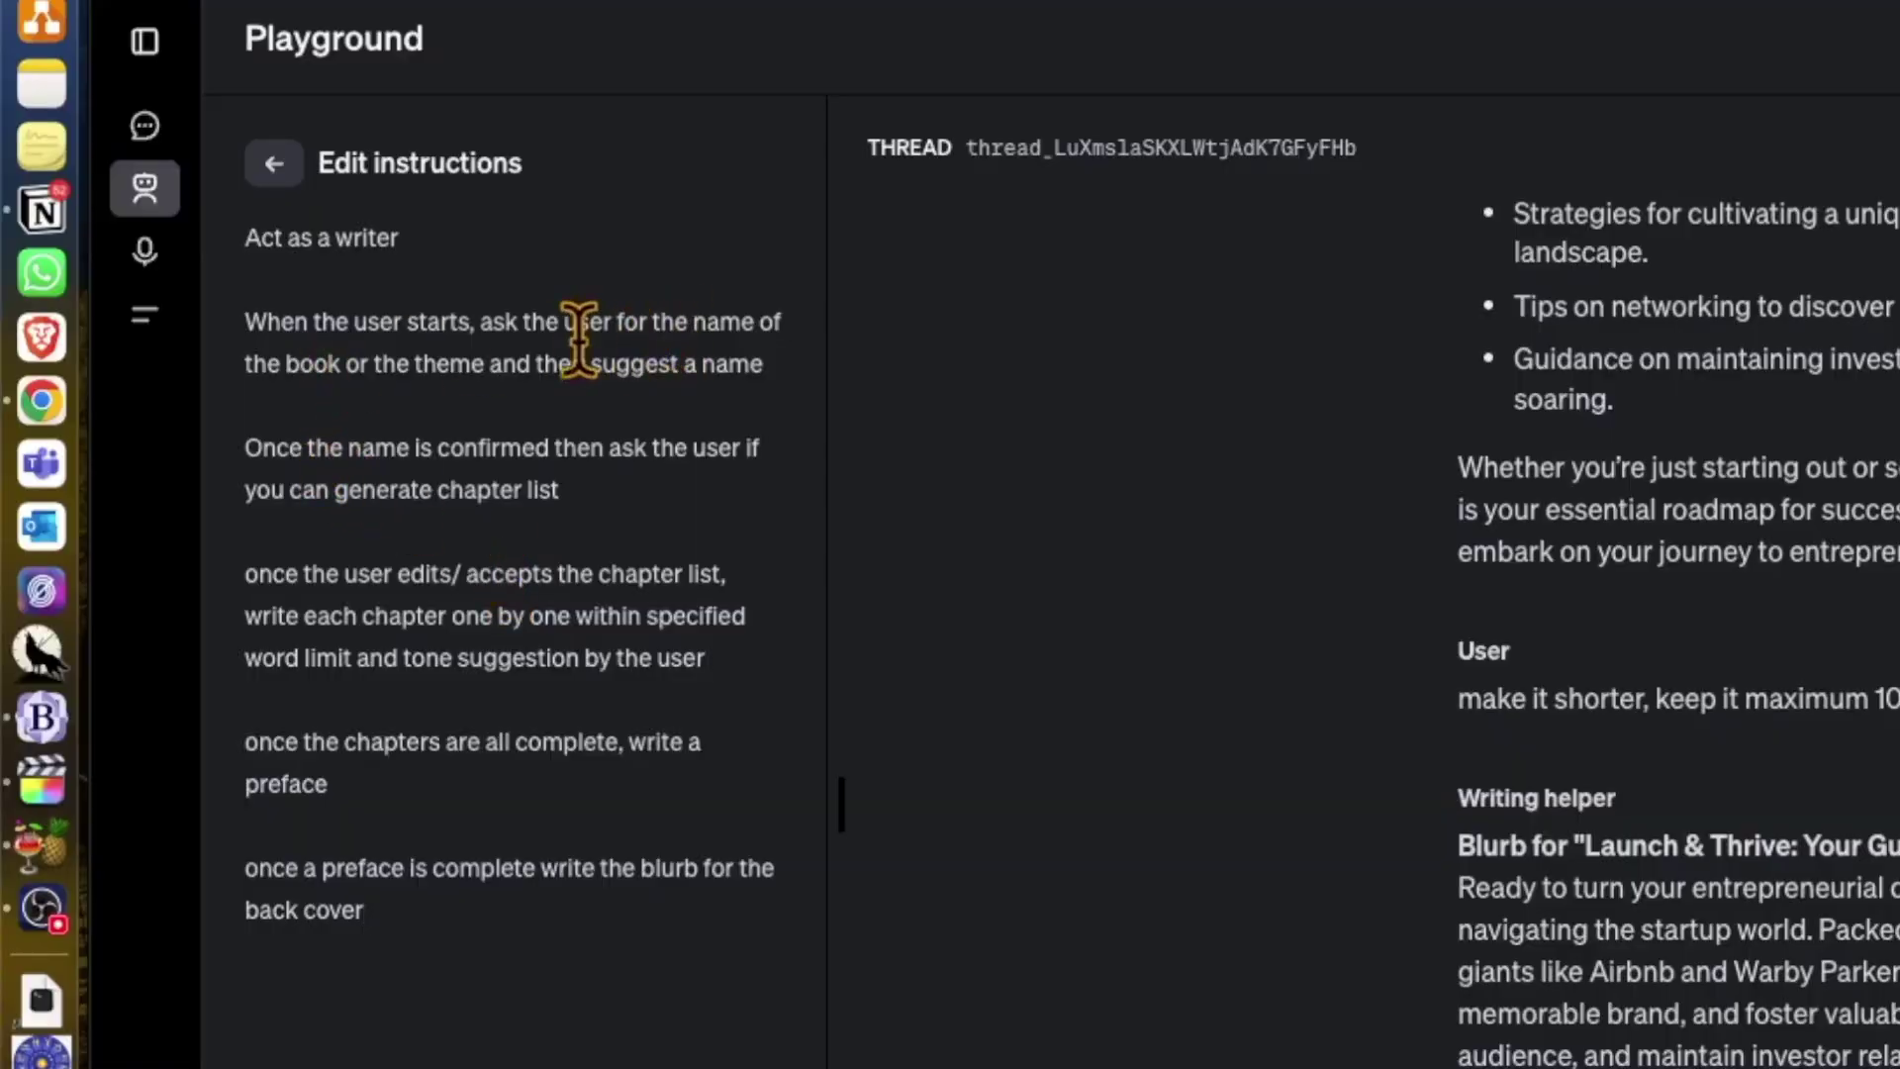
- Review the instructions' workflow in order: book name or theme, chapter list, chapter-by-chapter writing, preface and back-cover blurb
double_click(437, 362)
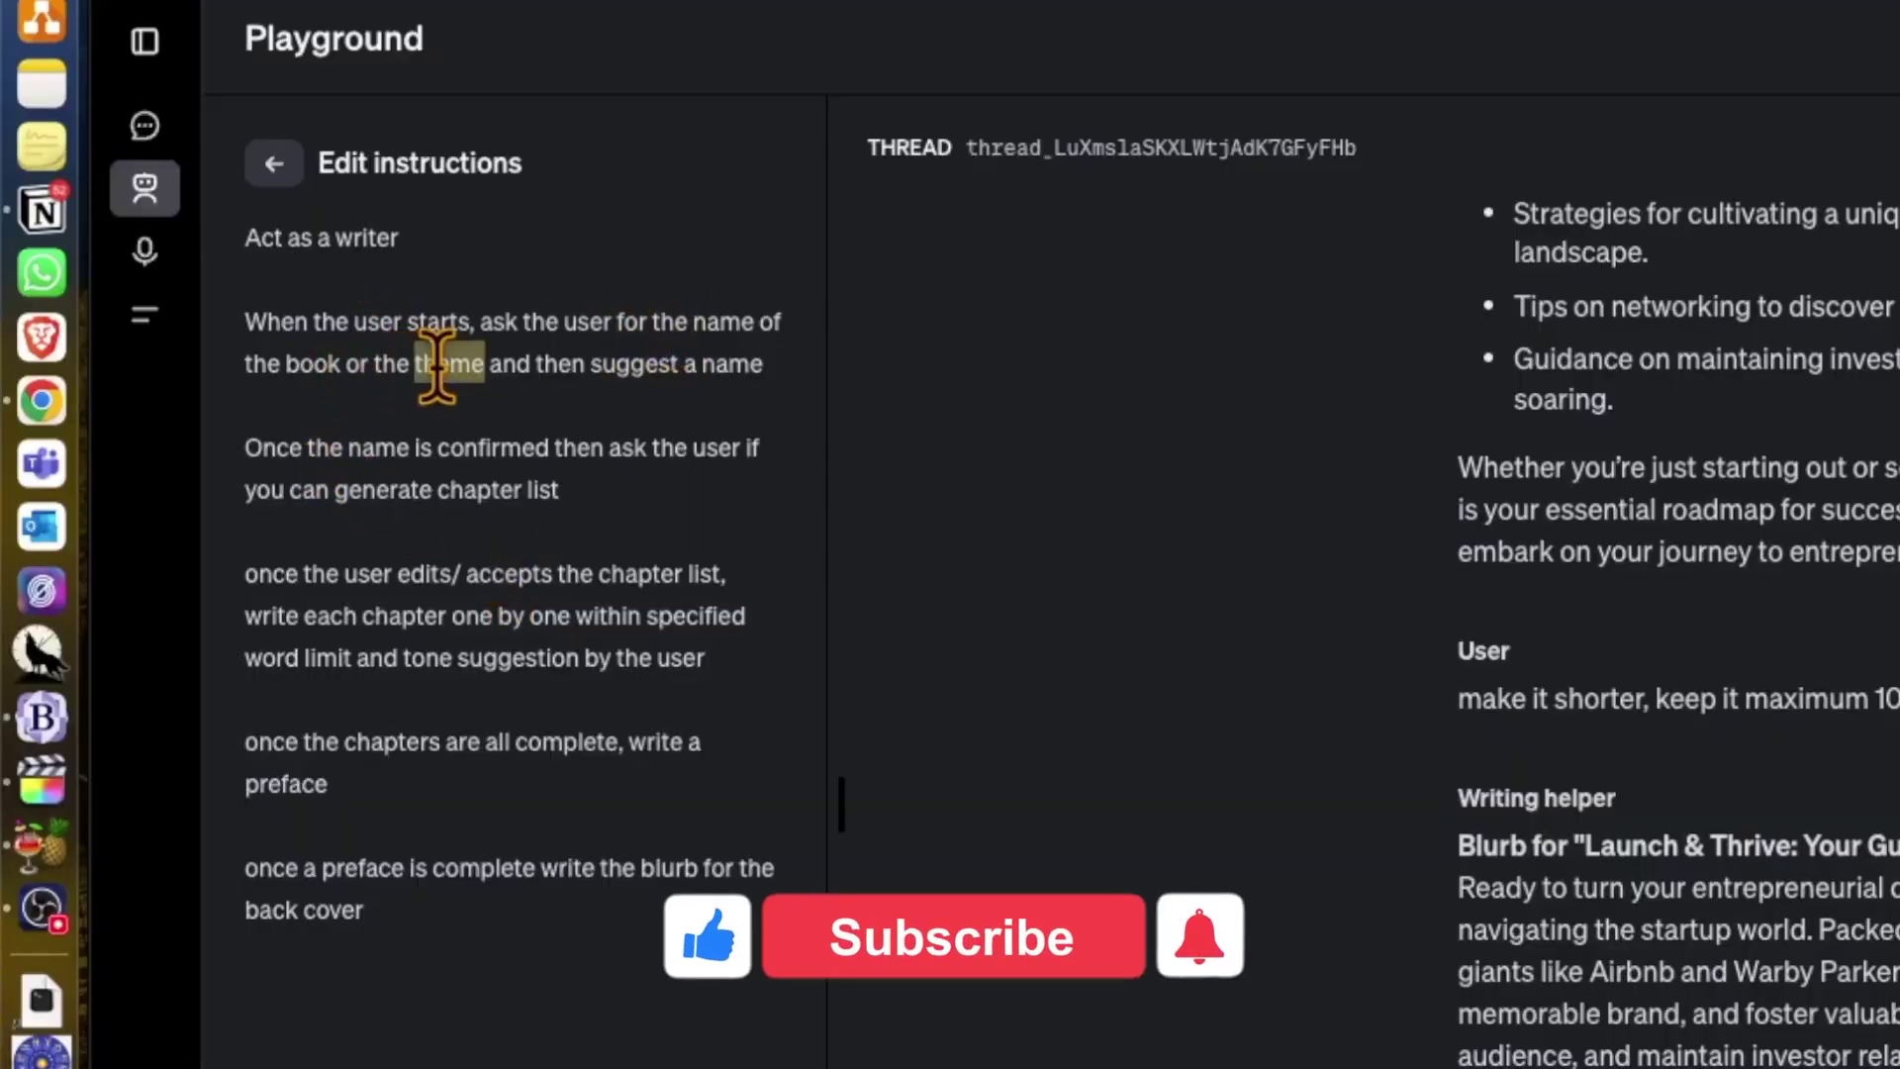
left_click(376, 441)
double_click(721, 323)
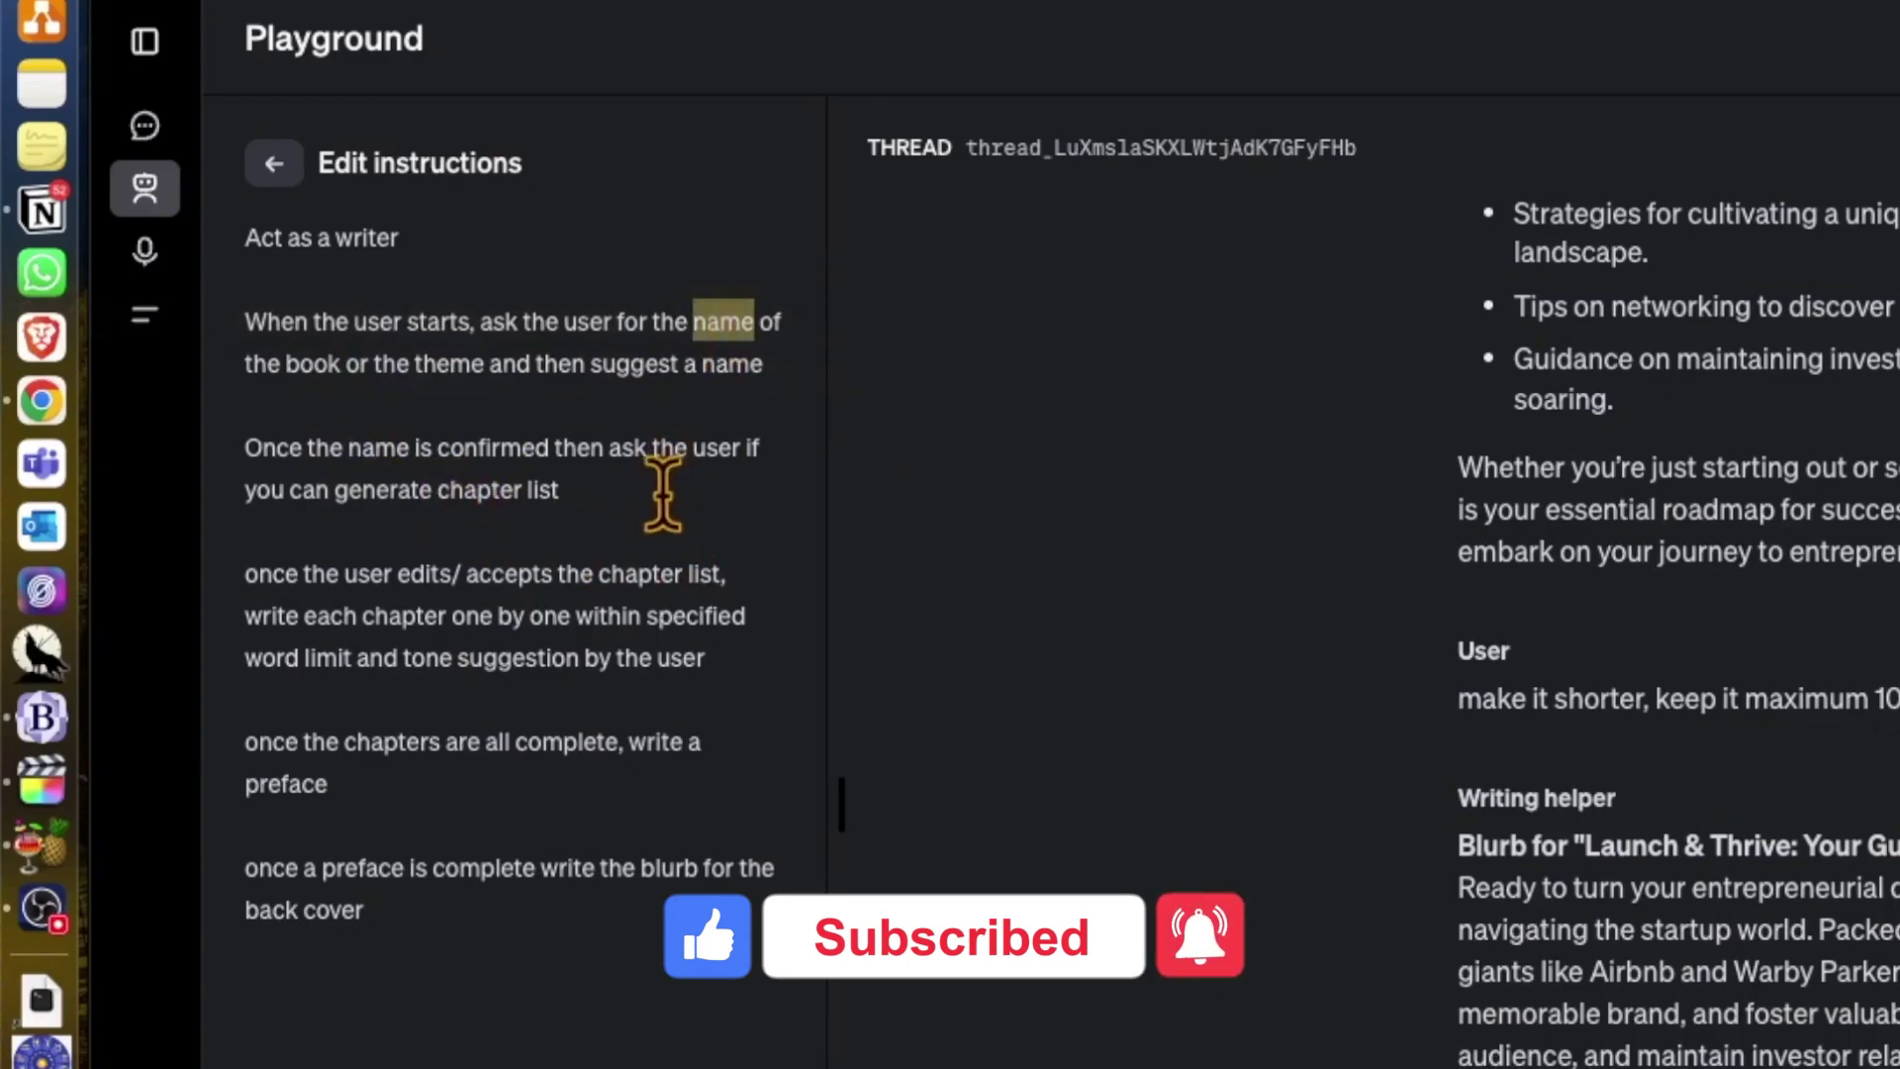
left_click_drag(346, 489, 568, 488)
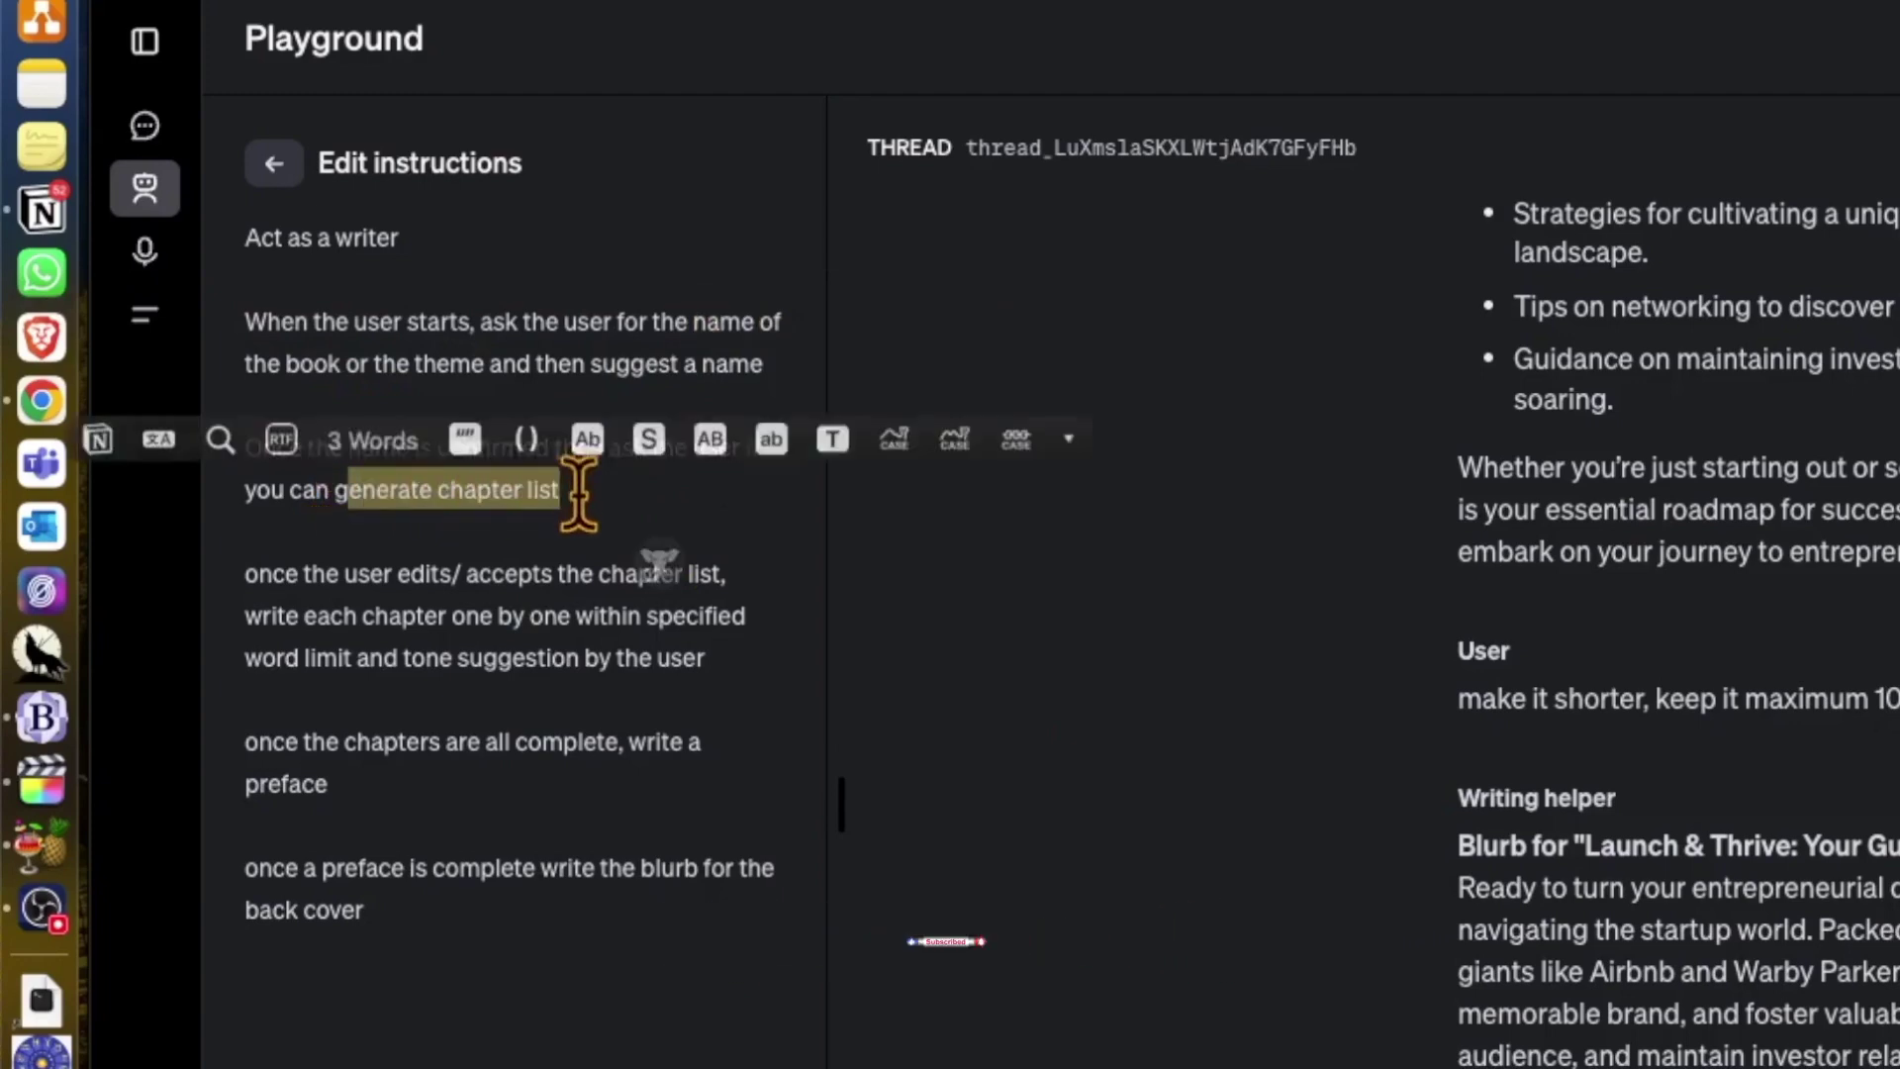
left_click(577, 633)
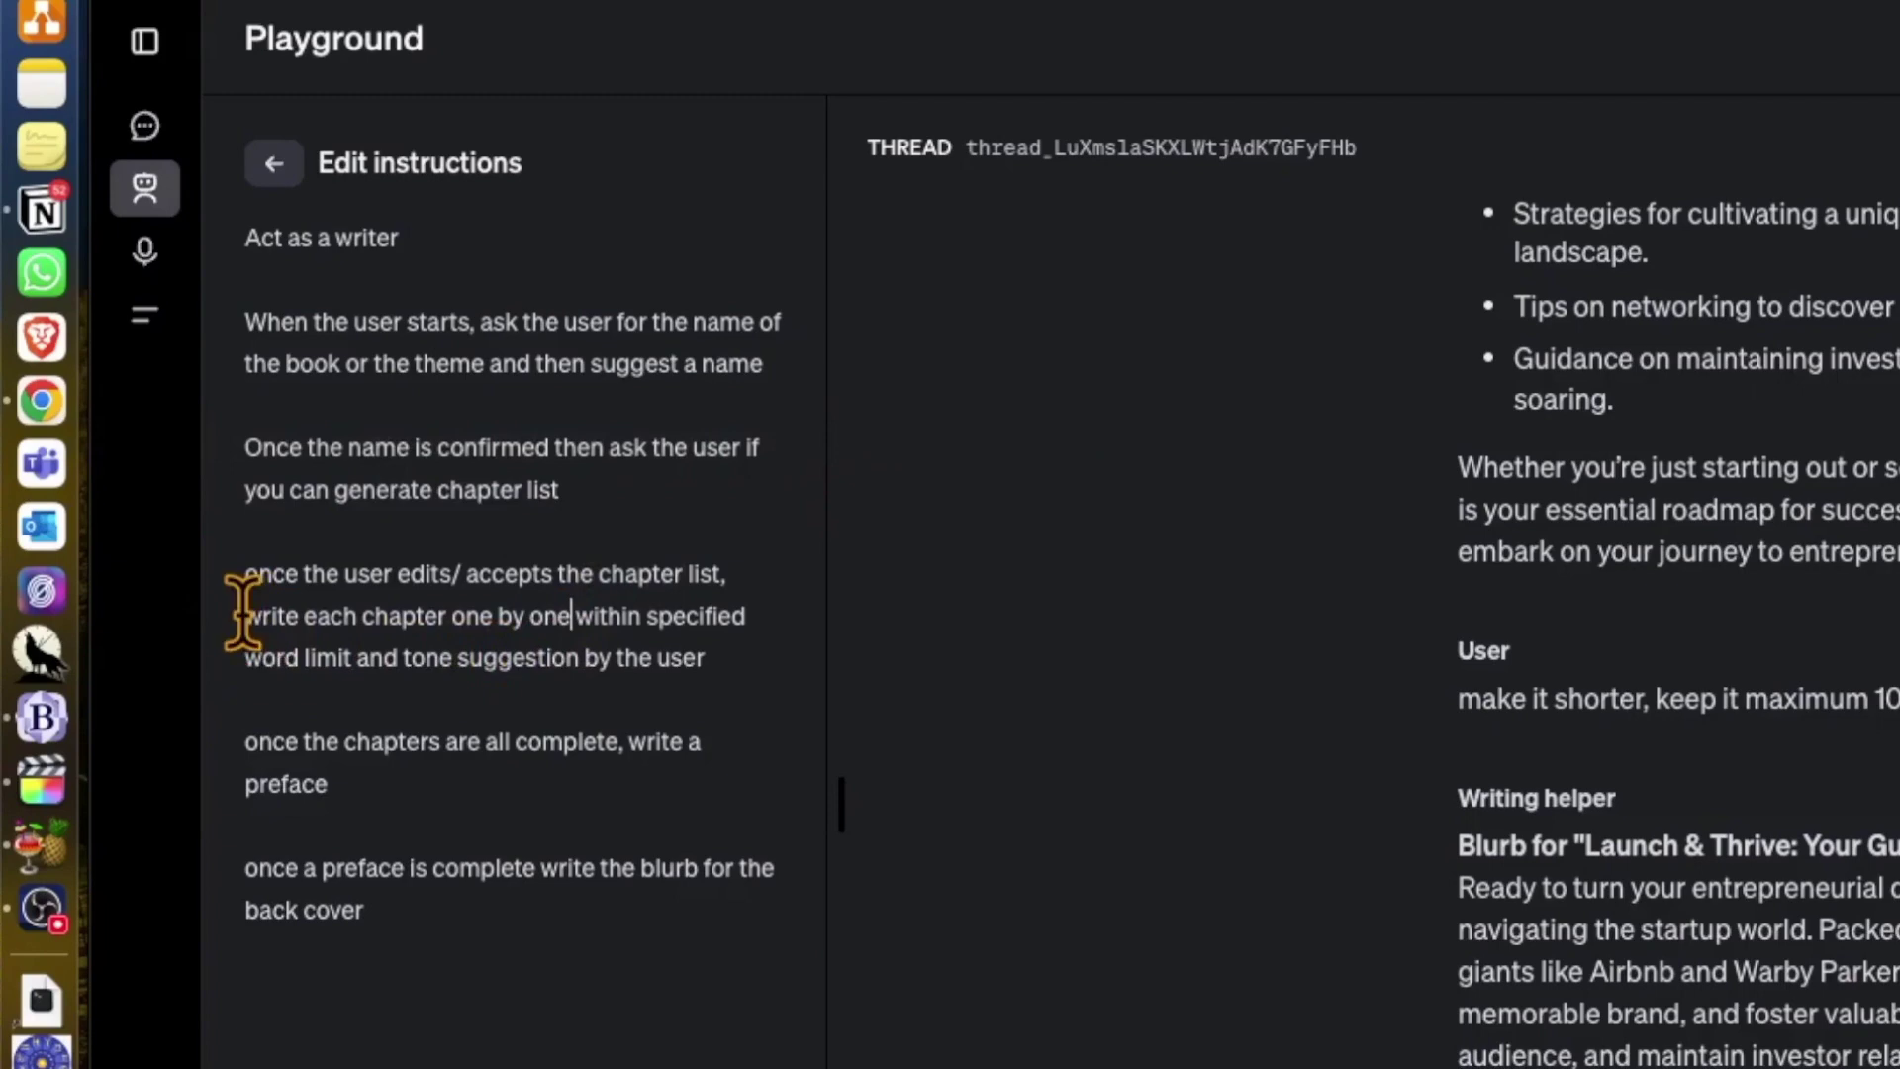
left_click_drag(244, 615, 425, 615)
double_click(284, 782)
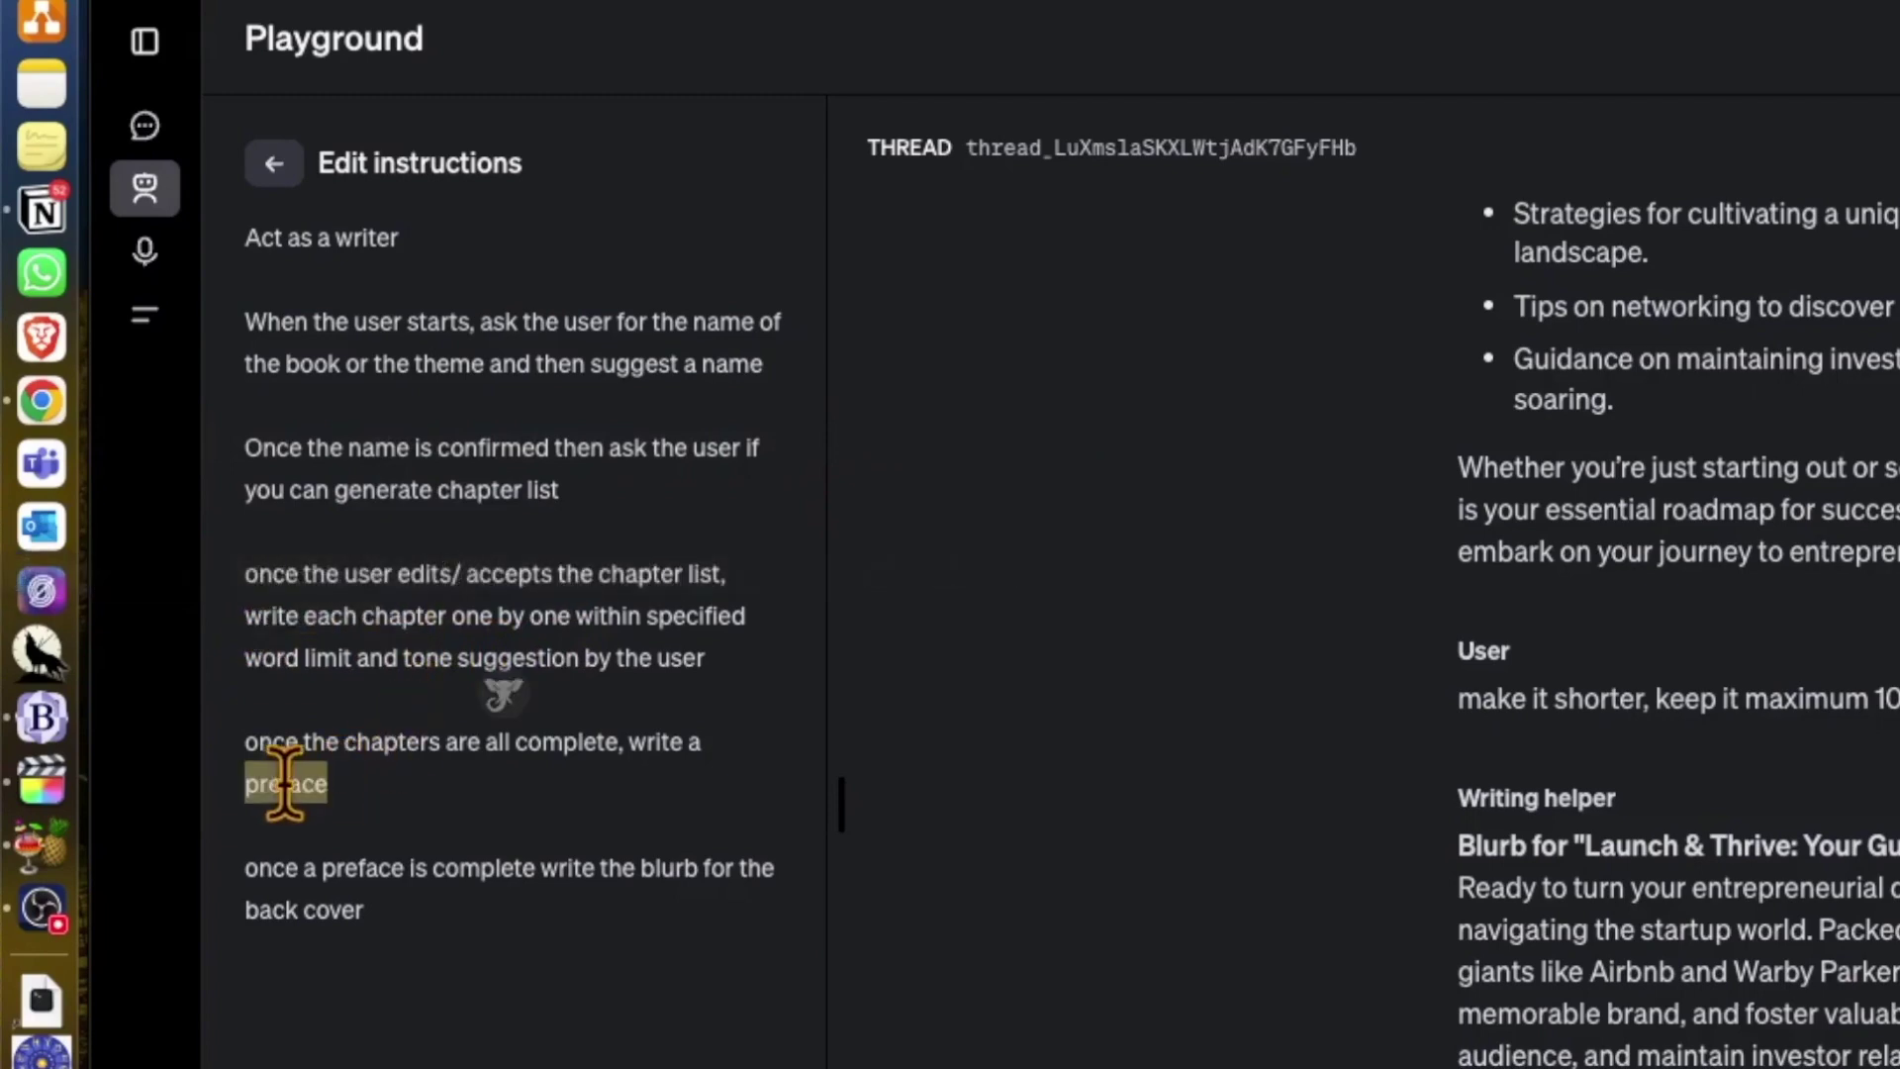
left_click(465, 933)
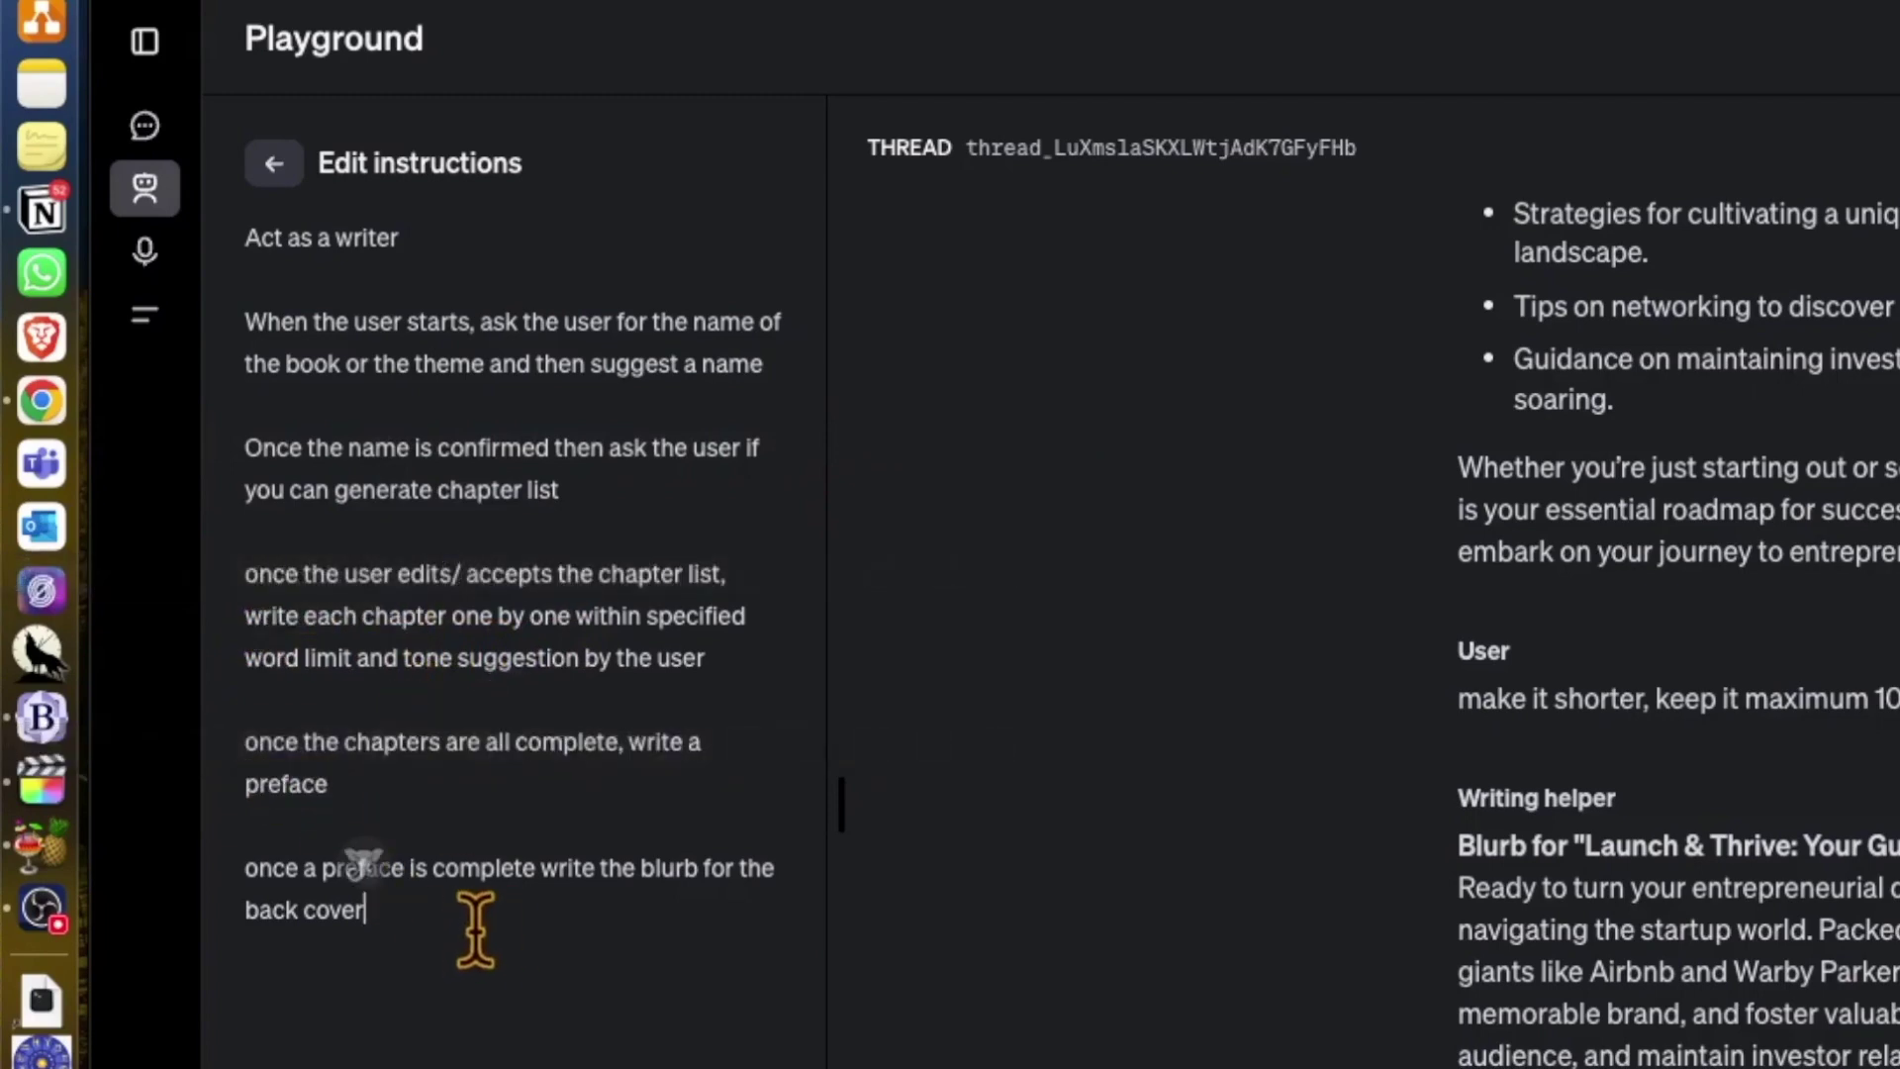
double_click(653, 868)
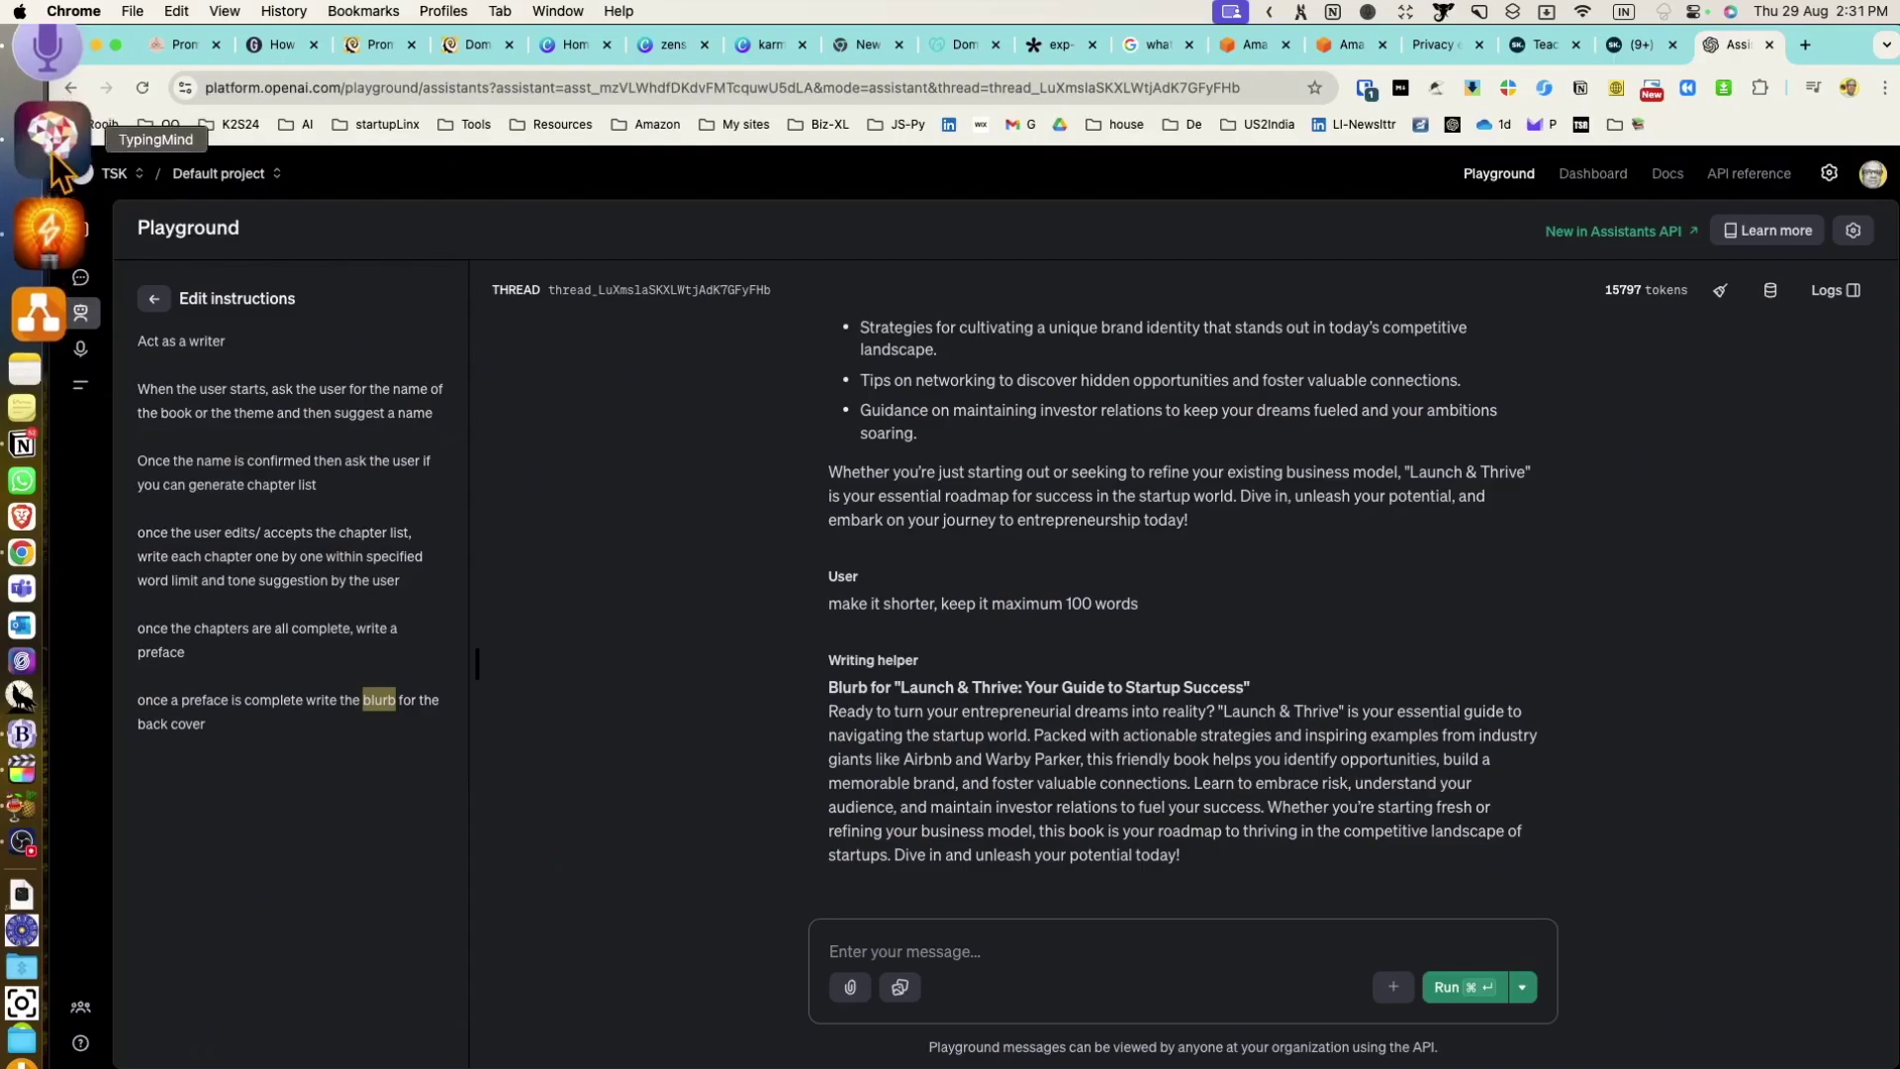
- Switch to the Typing Mind app and dismiss the AI Agents creation form to show its main page
left_click(51, 153)
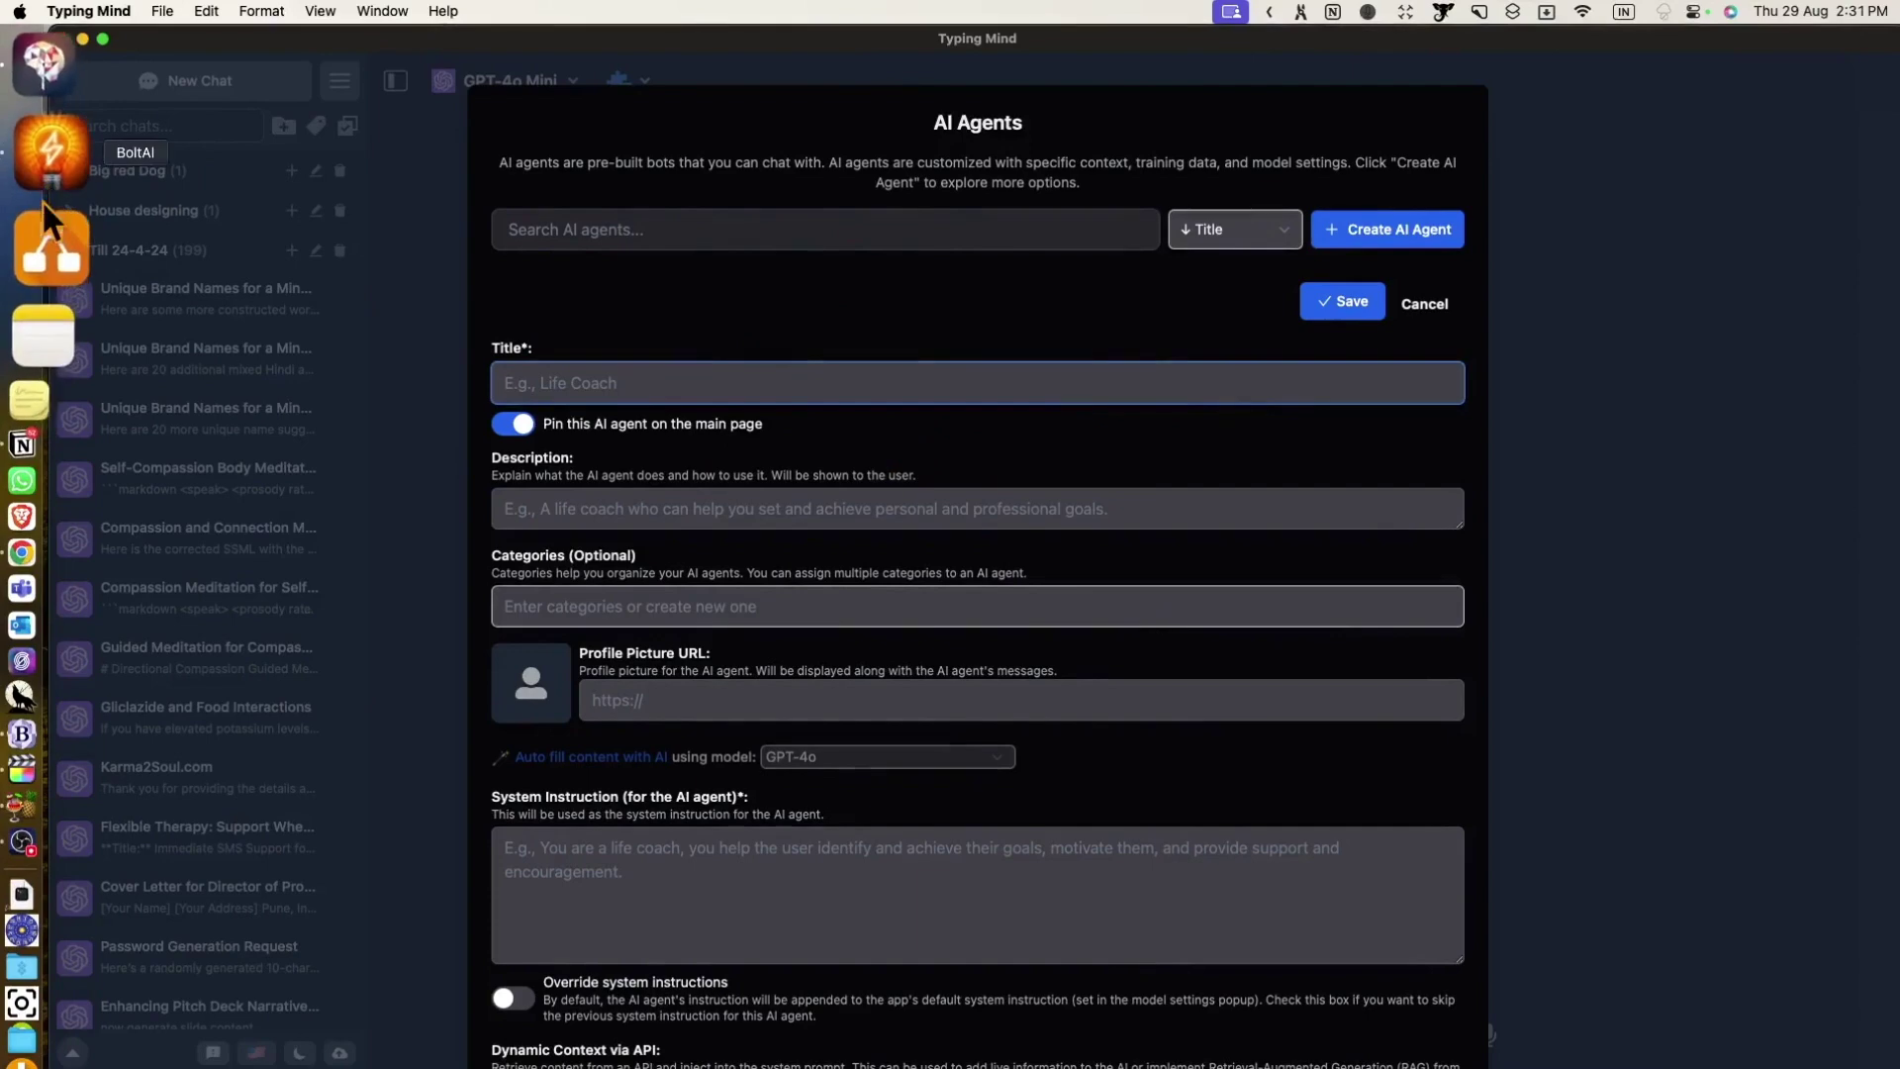
left_click(49, 174)
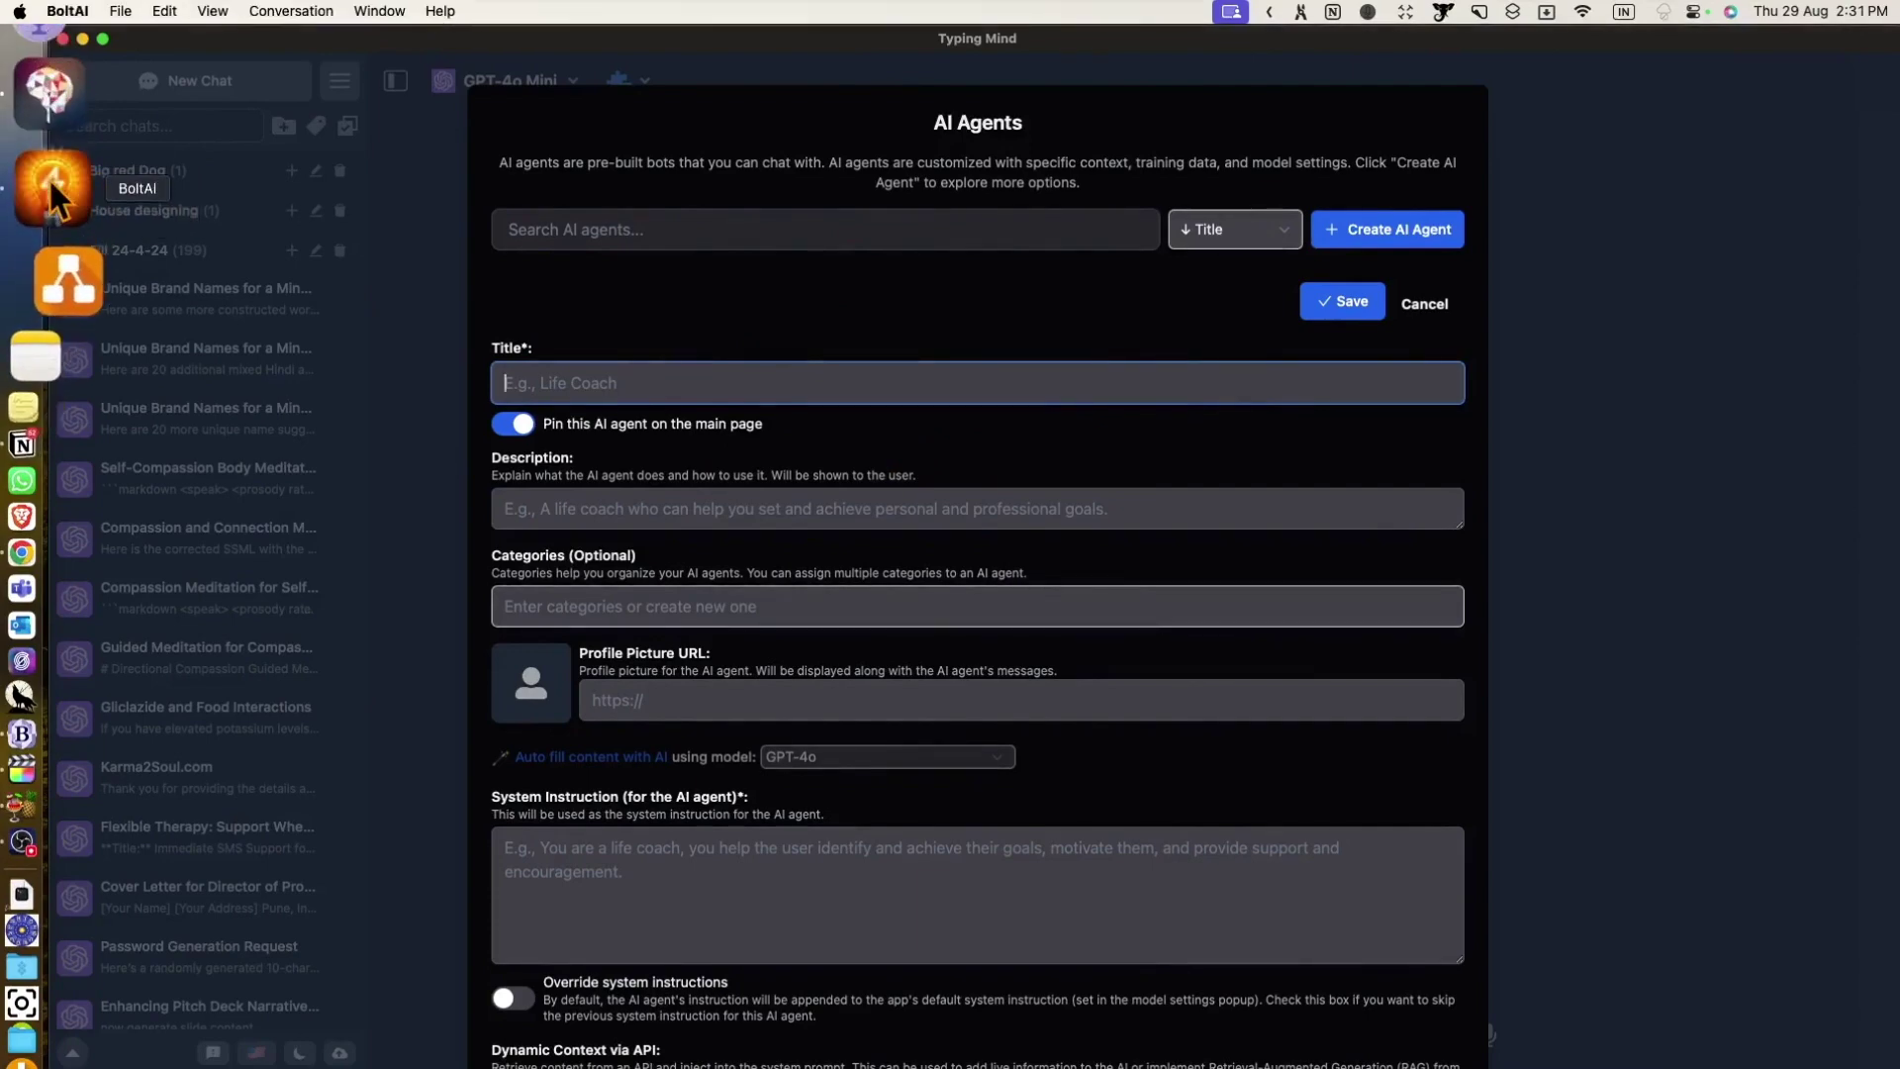
key("super+Tab")
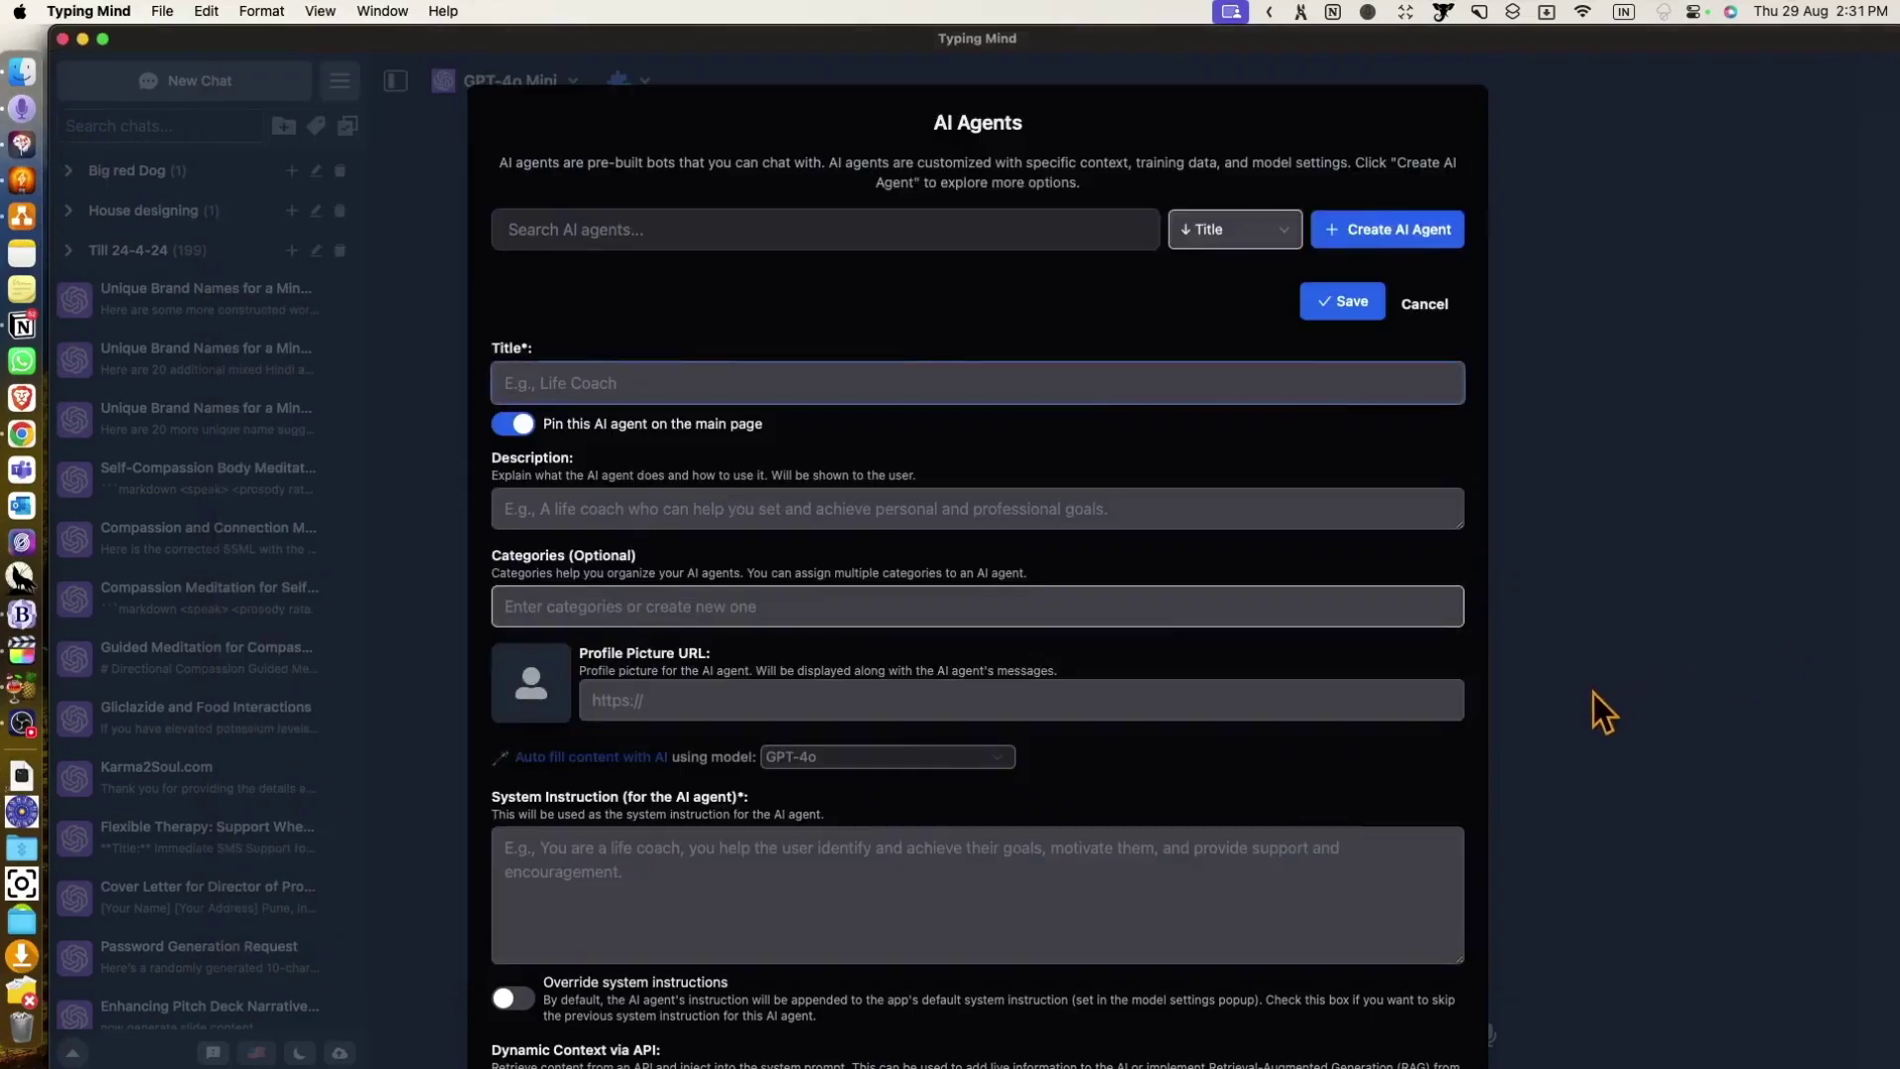
left_click(1593, 693)
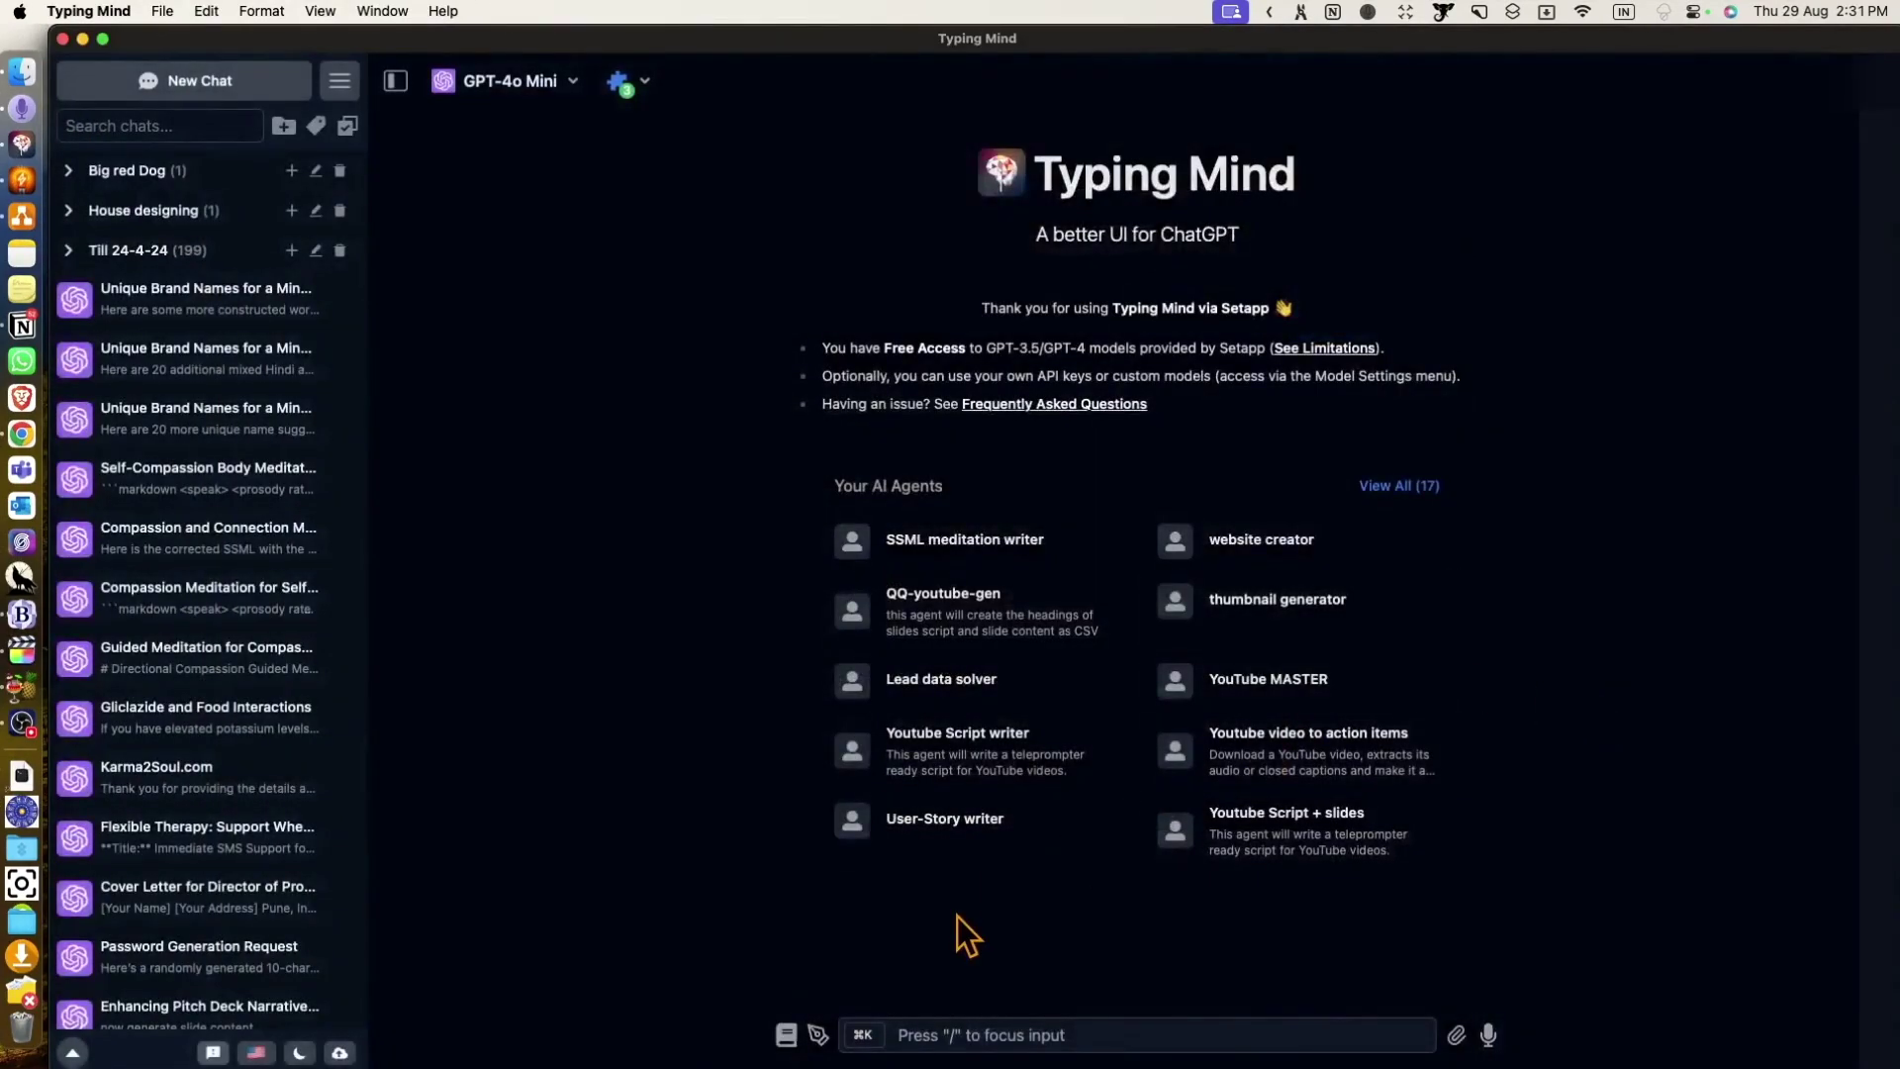